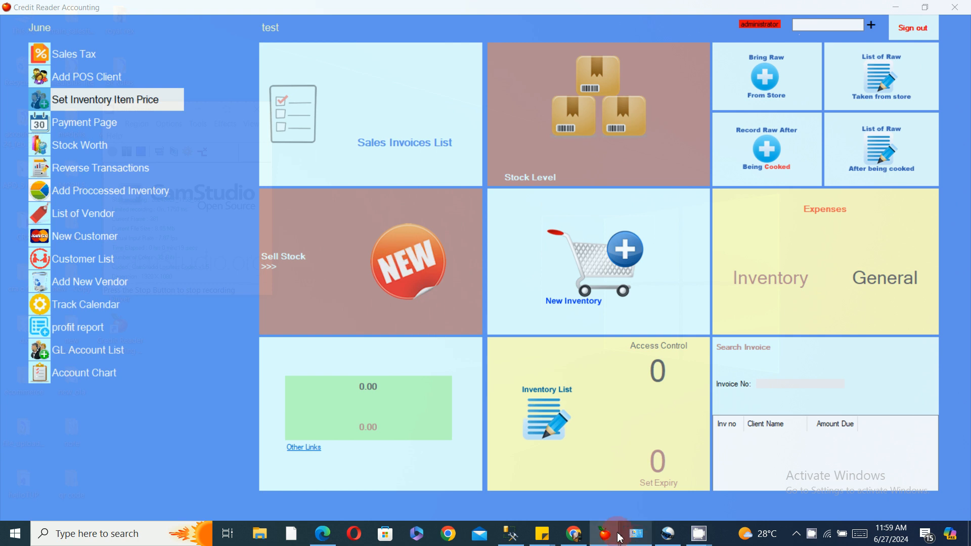
Bring up the already open sales invoice window and close it to return to the main dashboard
mouse_move(605, 532)
left_click(657, 483)
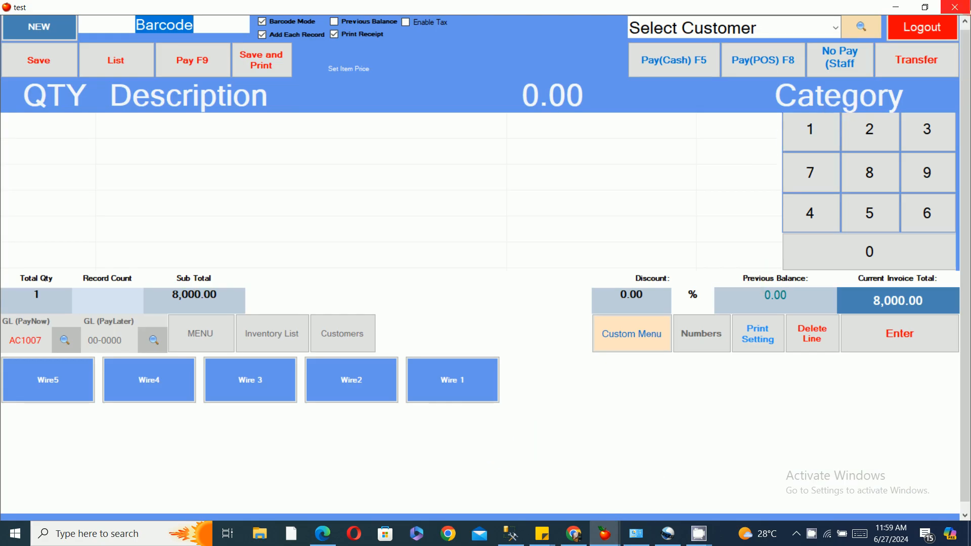
left_click(955, 7)
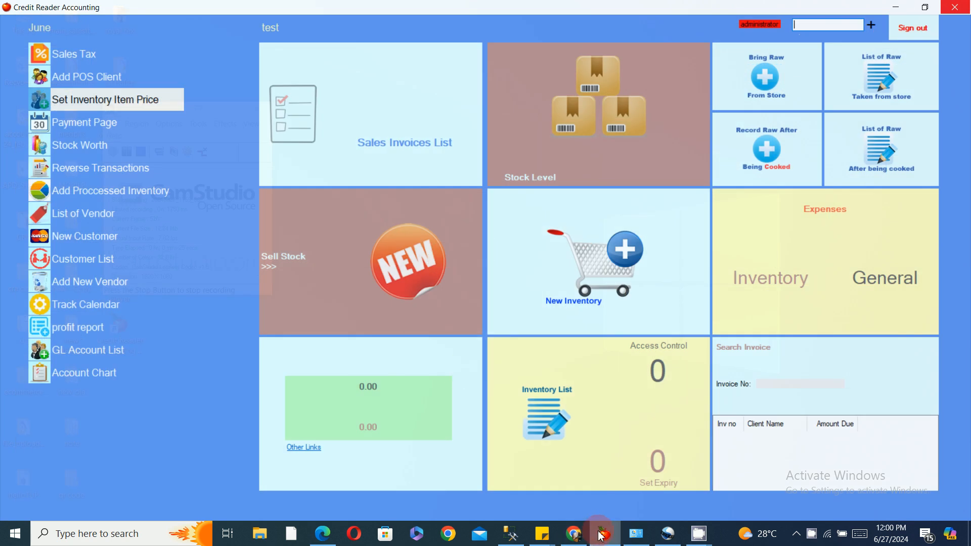
Open the Sell Stock screen from the dashboard, examine its product category buttons, and close it
mouse_move(610, 542)
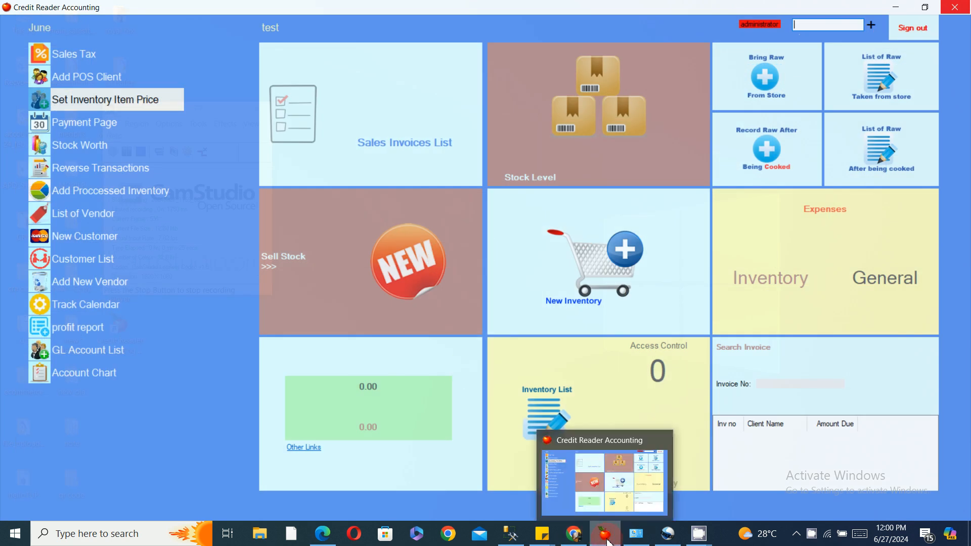
left_click(390, 263)
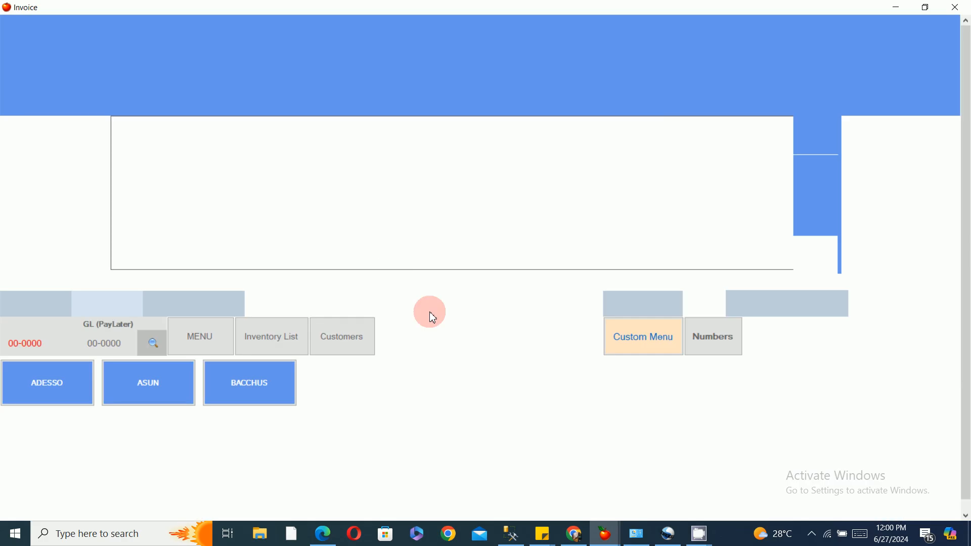
left_click(896, 7)
left_click(390, 257)
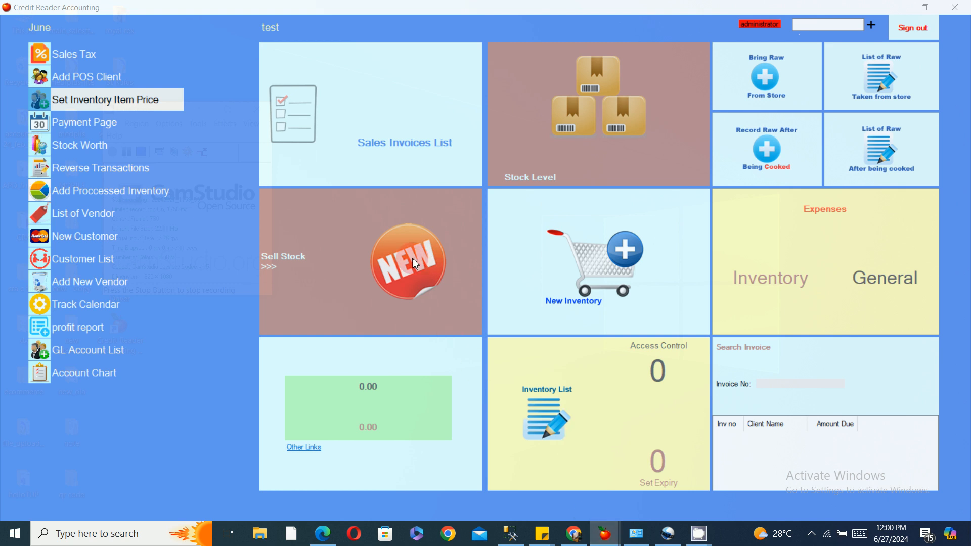
left_click(448, 307)
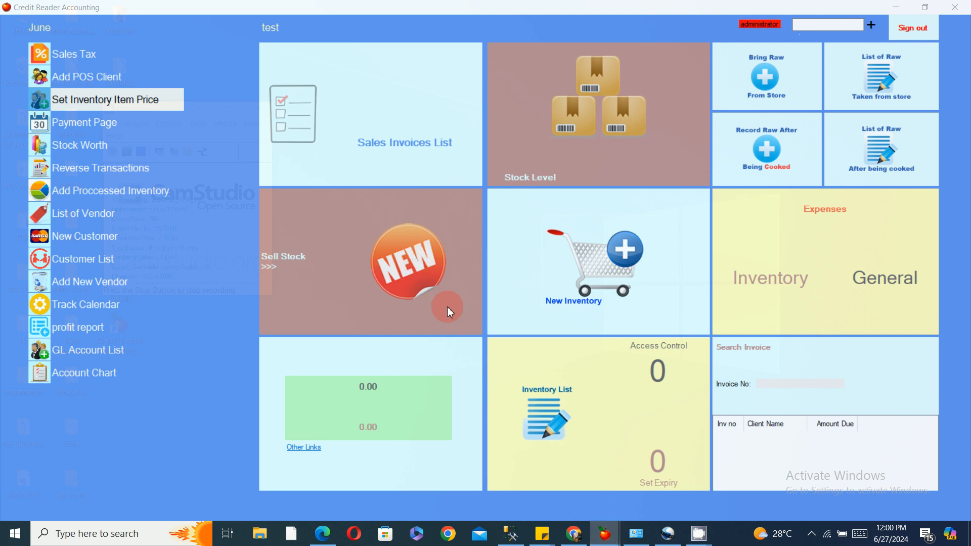
mouse_move(605, 534)
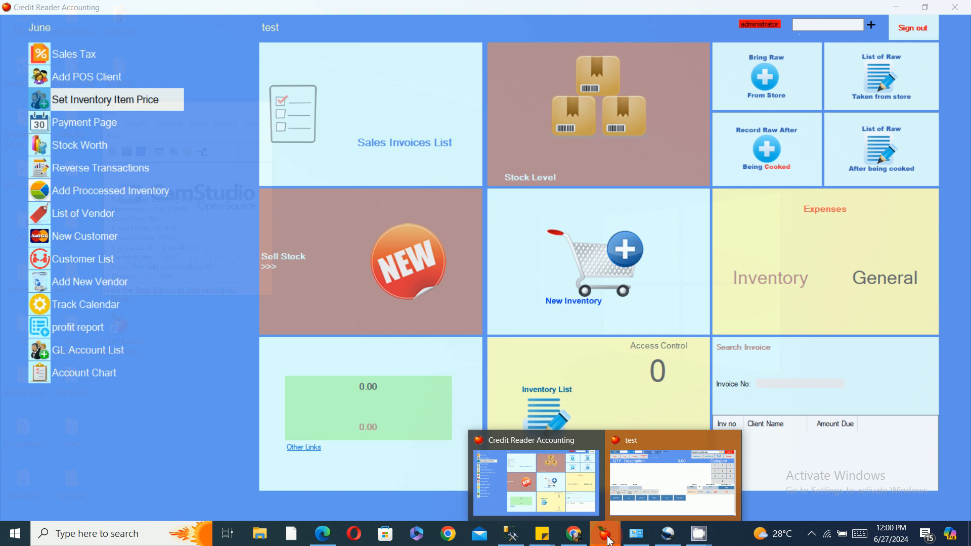
left_click(665, 489)
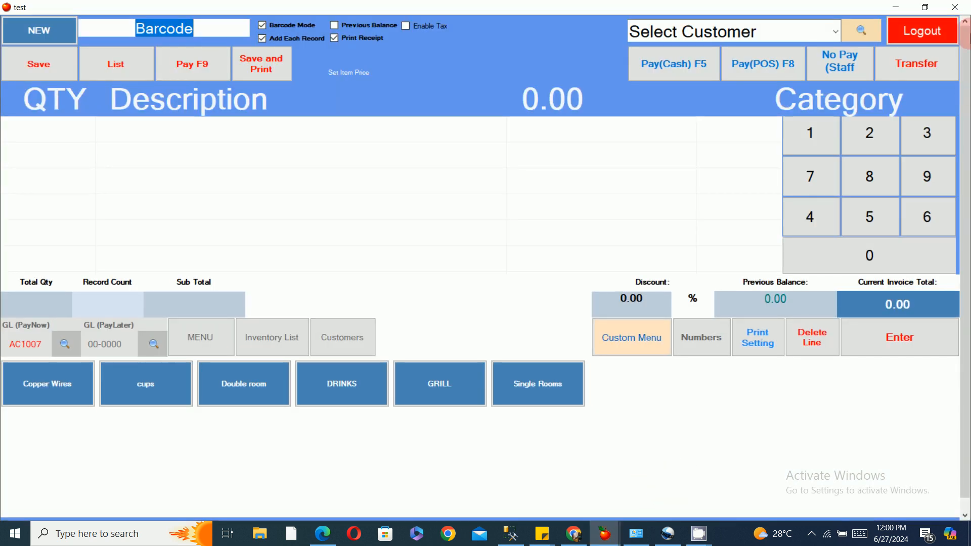
left_click(957, 8)
left_click(425, 245)
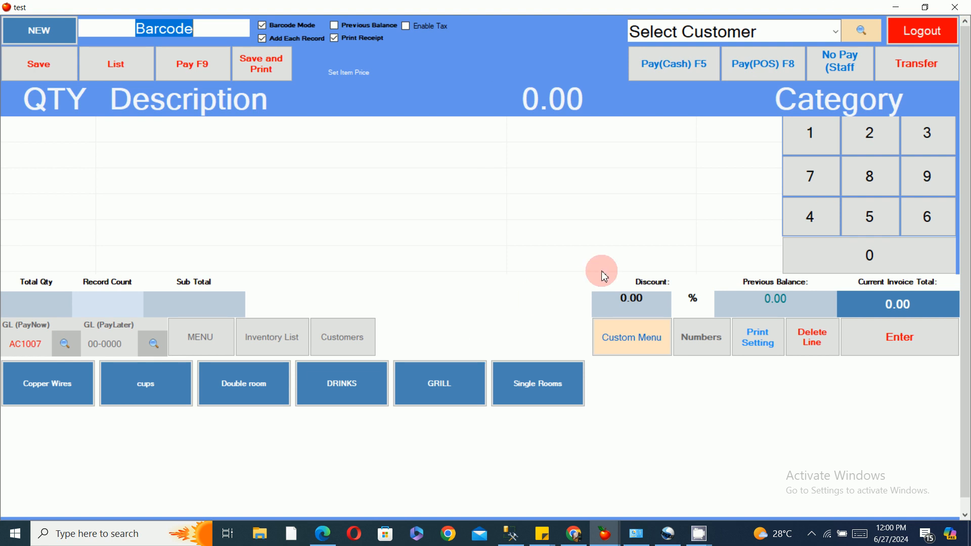
left_click(957, 7)
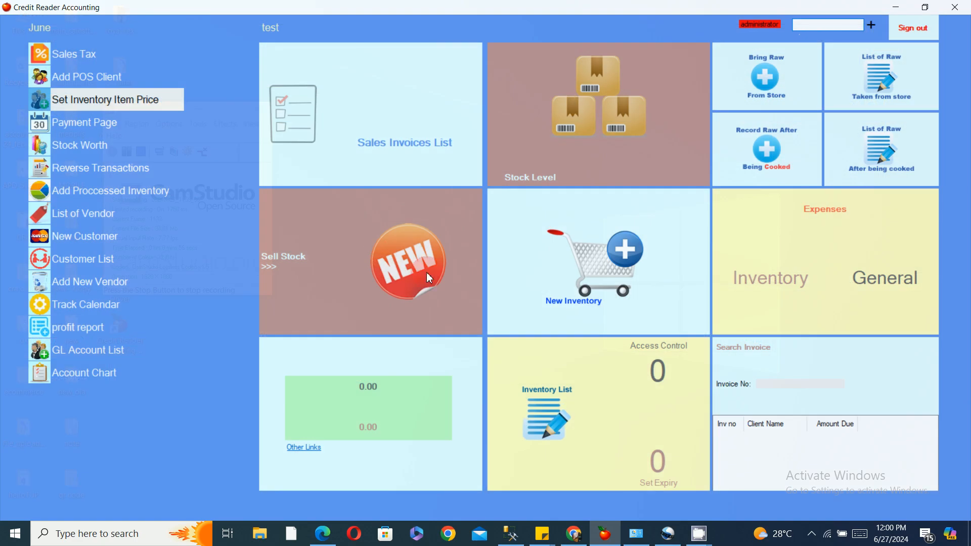
left_click(403, 265)
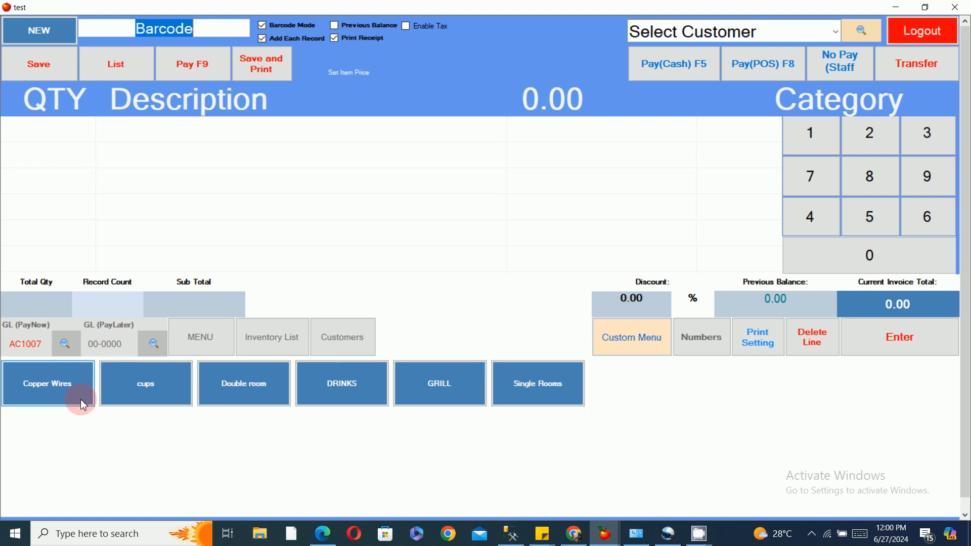
left_click(967, 8)
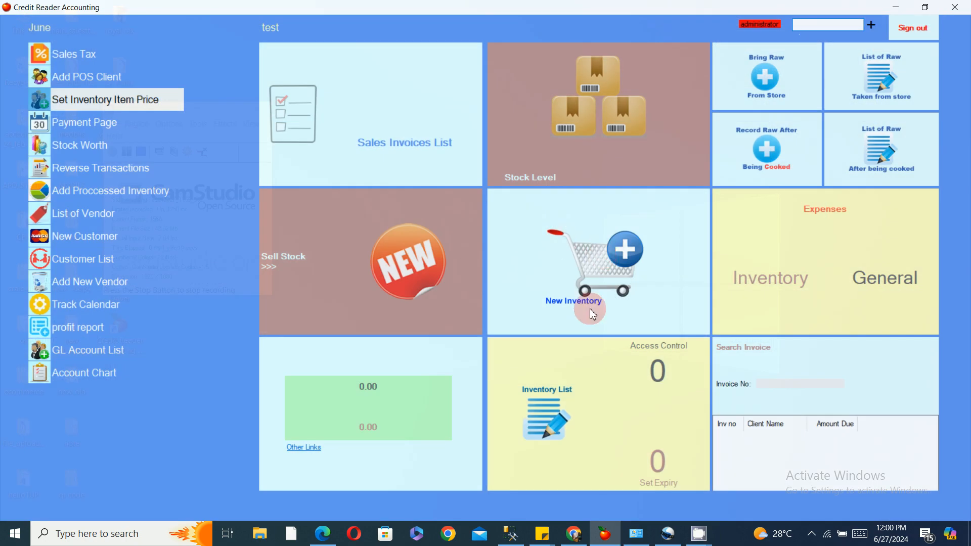
Start a new inventory entry with quantity 60 and the new category Electronics
left_click(612, 294)
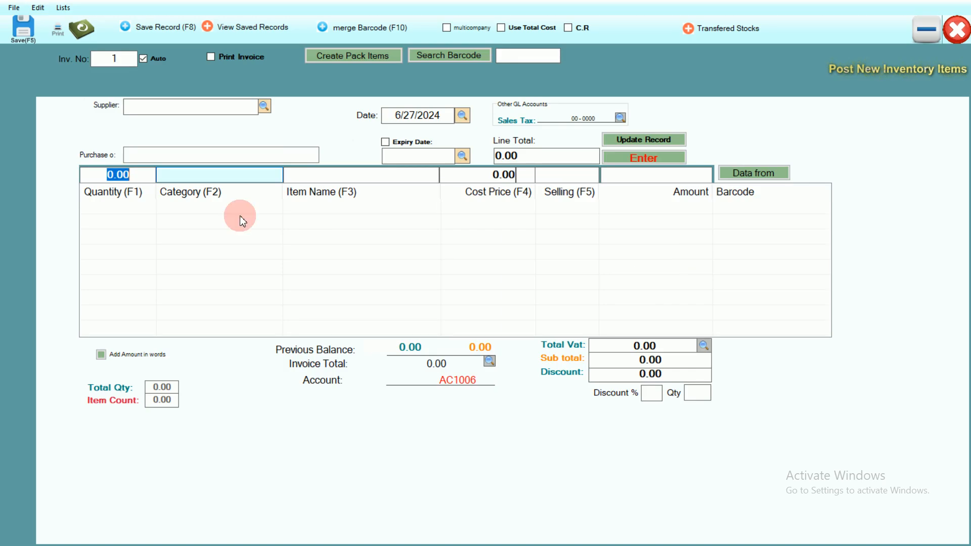
type("60")
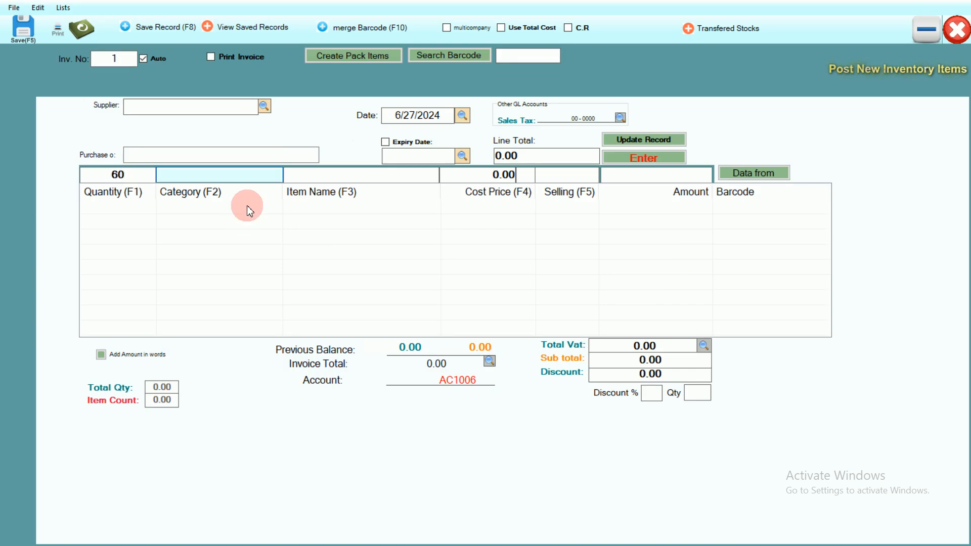
left_click(233, 176)
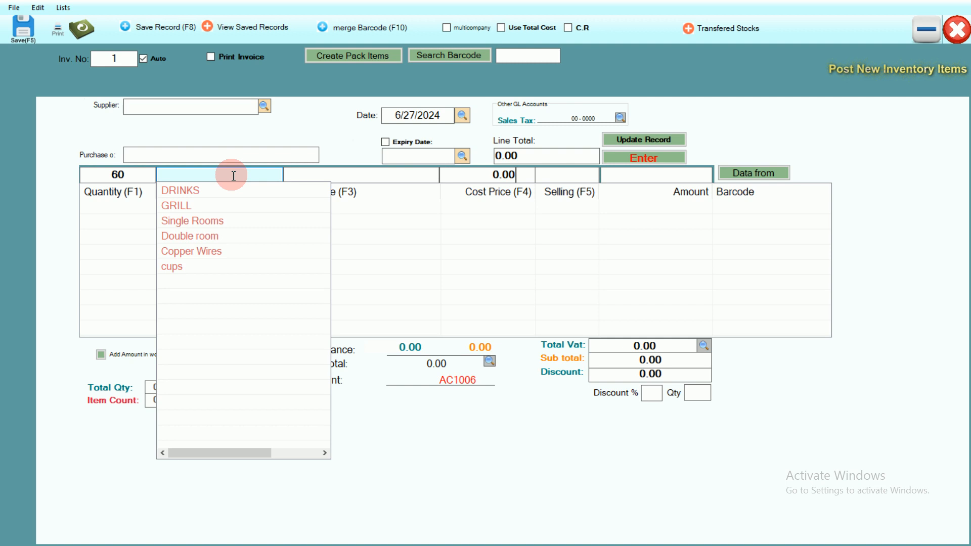
type("El")
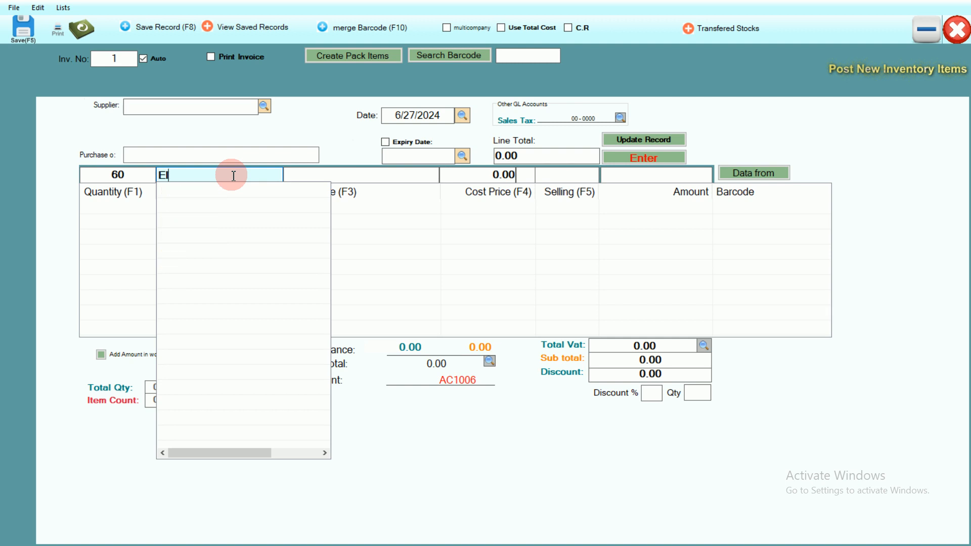
type("ectronics")
Enter the item Radio fm sony with cost price 700 and selling price 800, and add it to the inventory list
left_click(332, 174)
type("Radio")
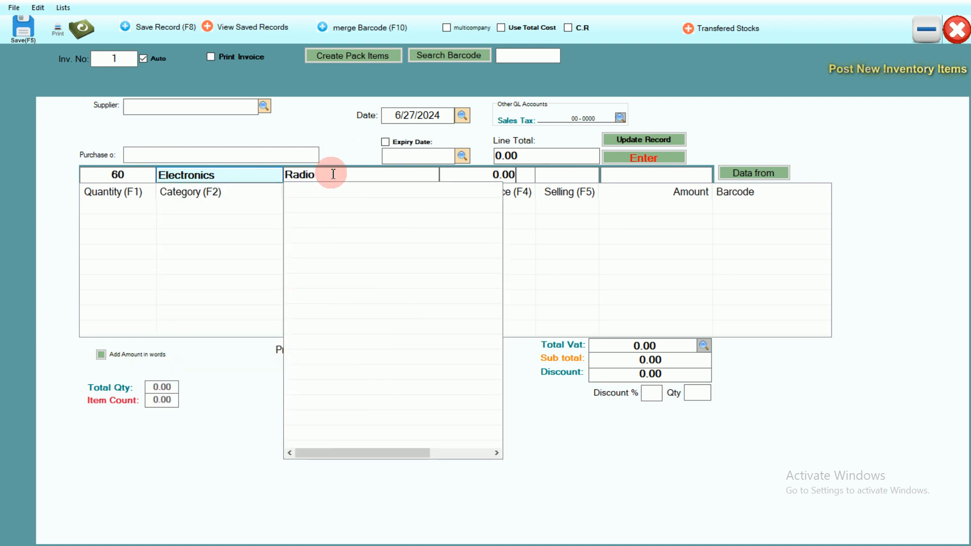
type(" fm sony")
key("Return")
type("700")
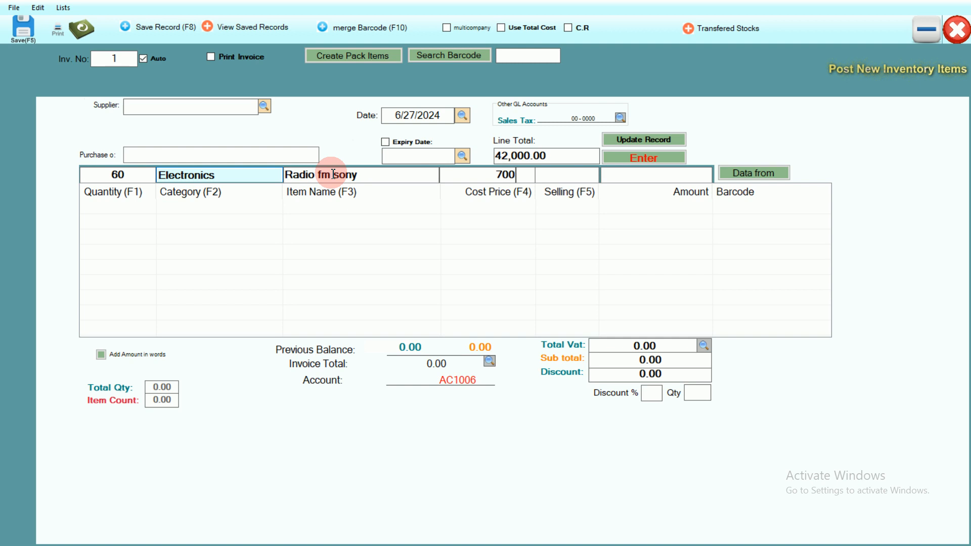
key("Return")
type("800")
key("Return")
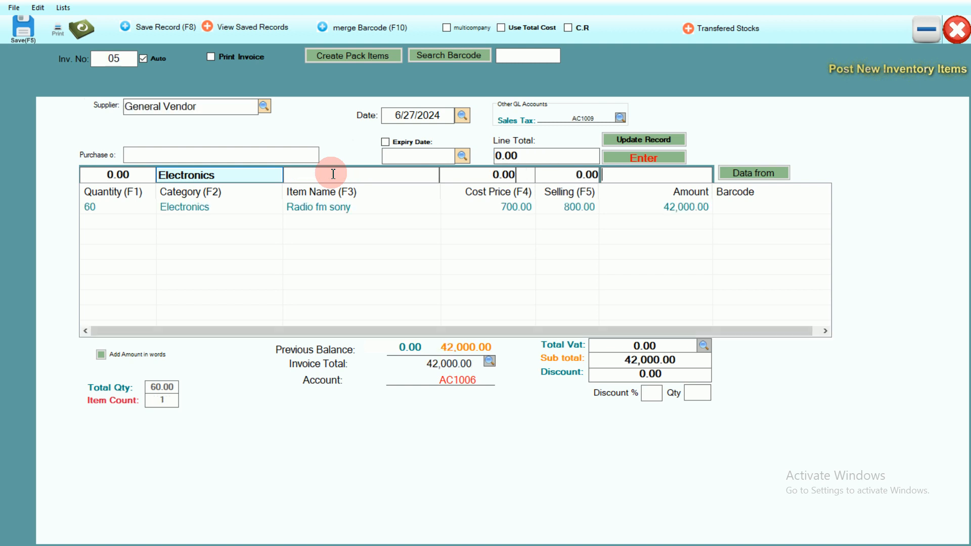
Save the Radio fm sony inventory record and close the inventory form
left_click(22, 35)
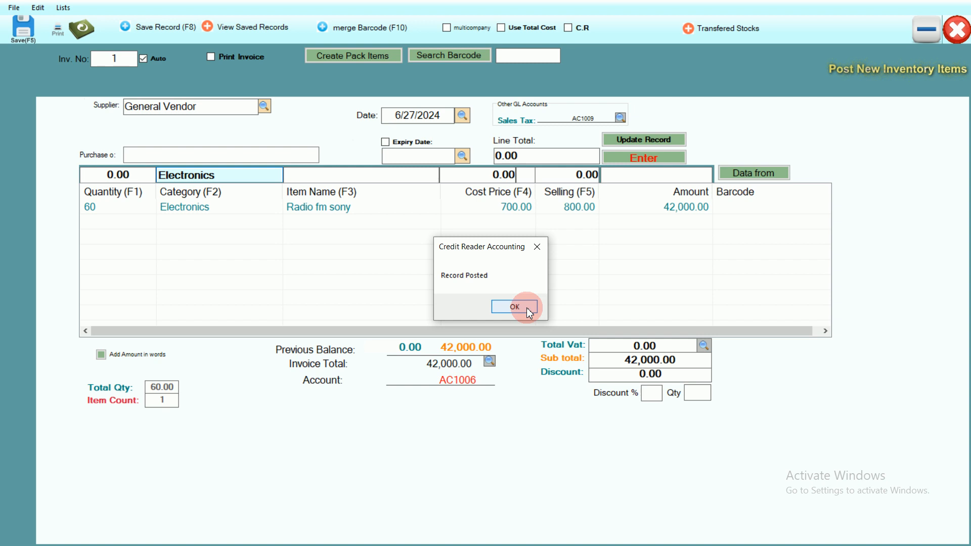
left_click(514, 307)
left_click(956, 29)
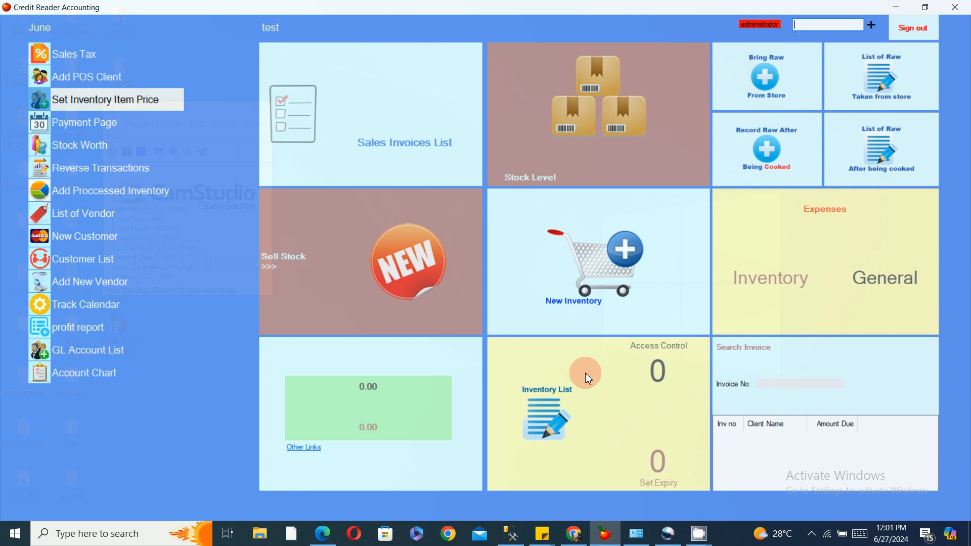
Open the Sell Stock screen, inspect the items under the Electronics category, and close the screen
left_click(402, 262)
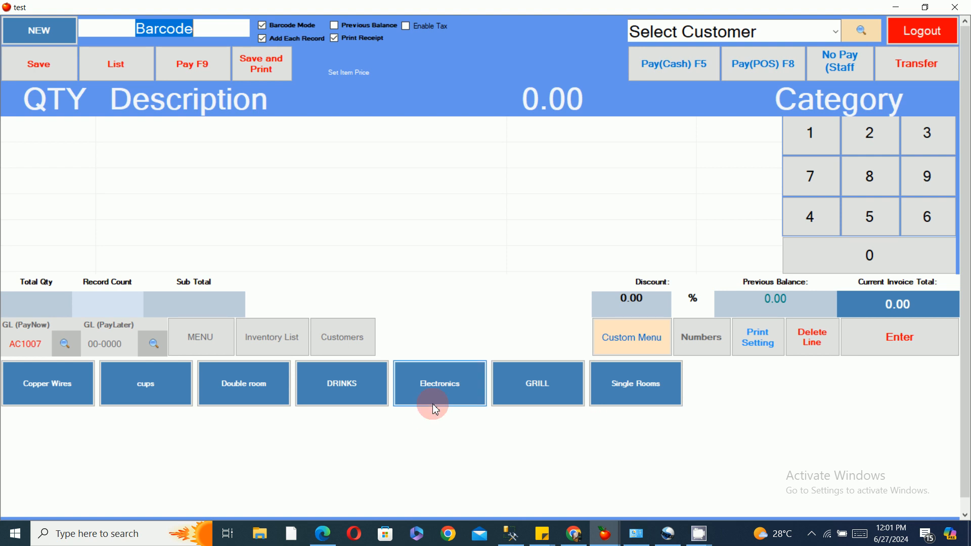
left_click(455, 387)
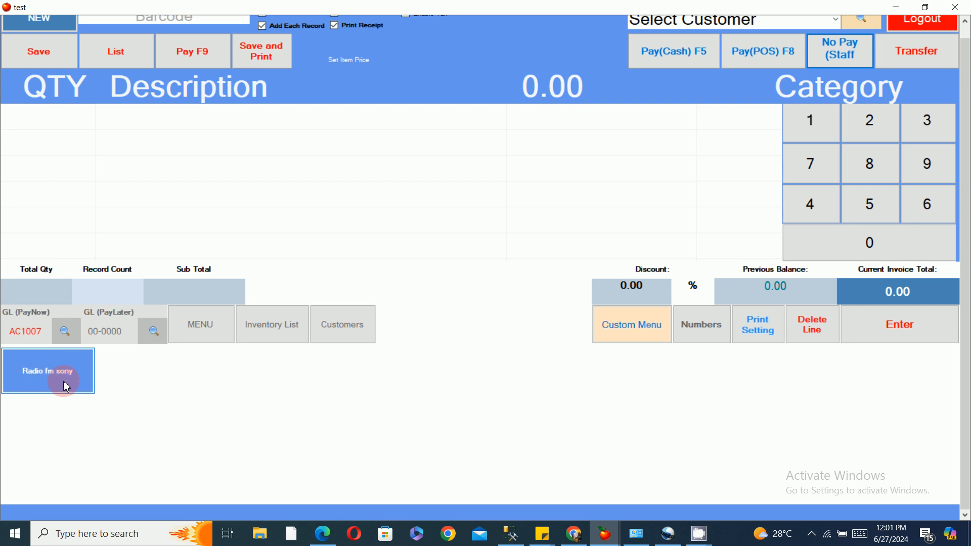
left_click(199, 325)
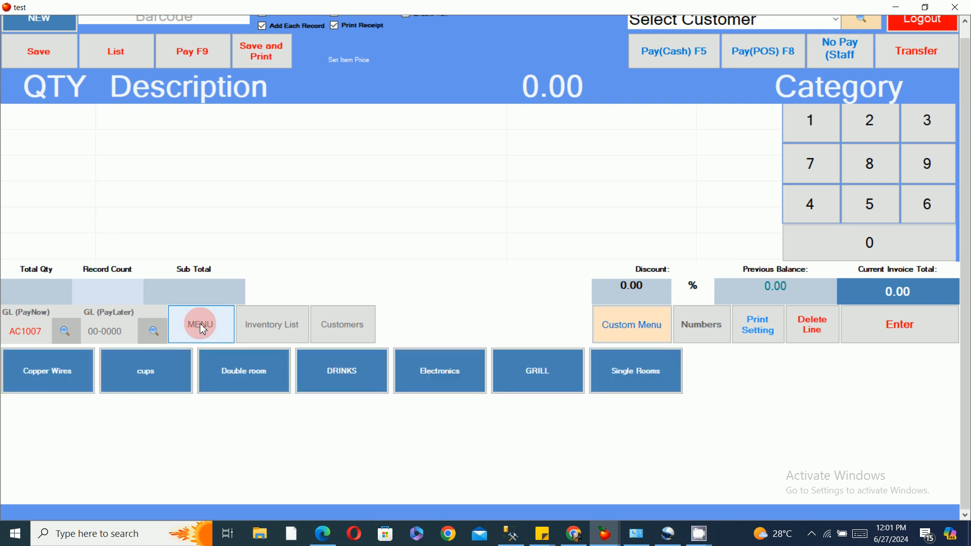
left_click(450, 374)
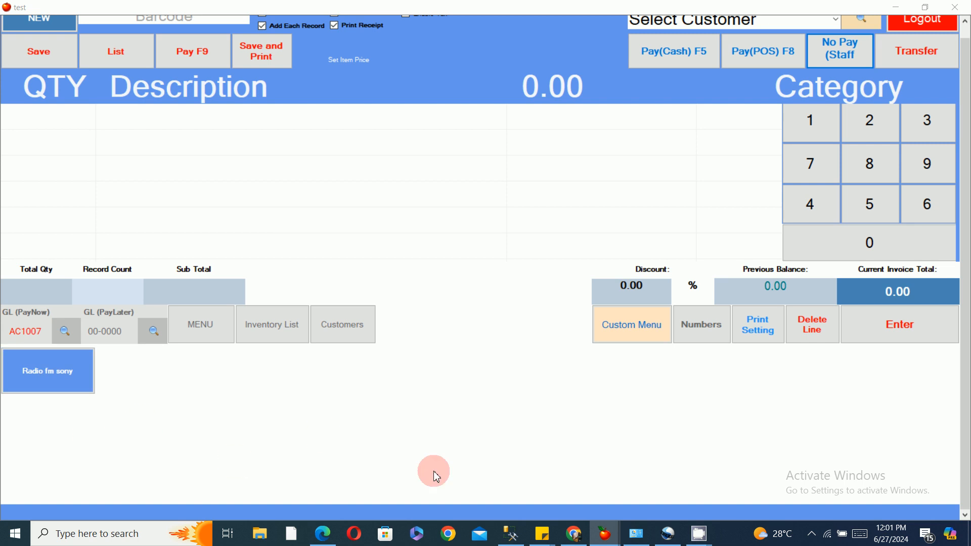
left_click(955, 7)
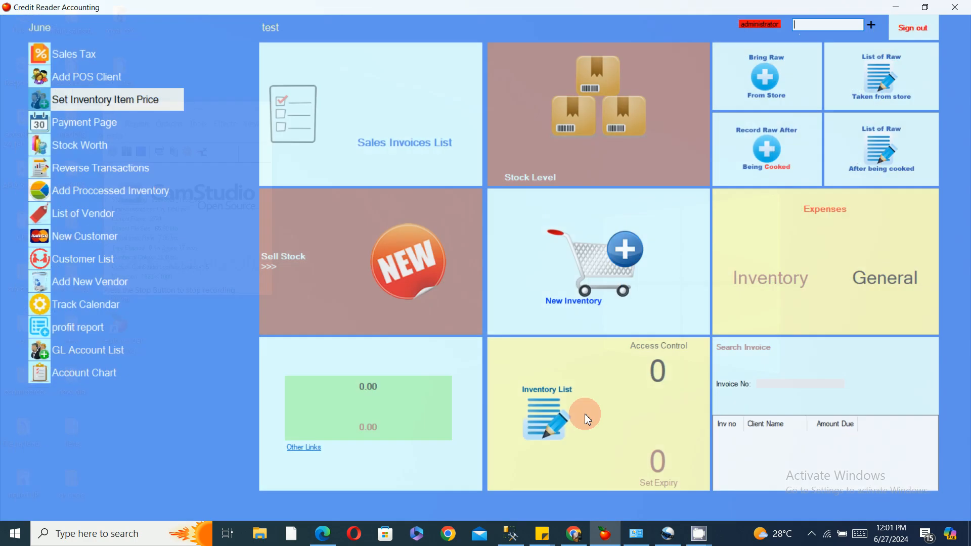
Start another new inventory entry with quantity 70 and the existing Electronics category
left_click(579, 336)
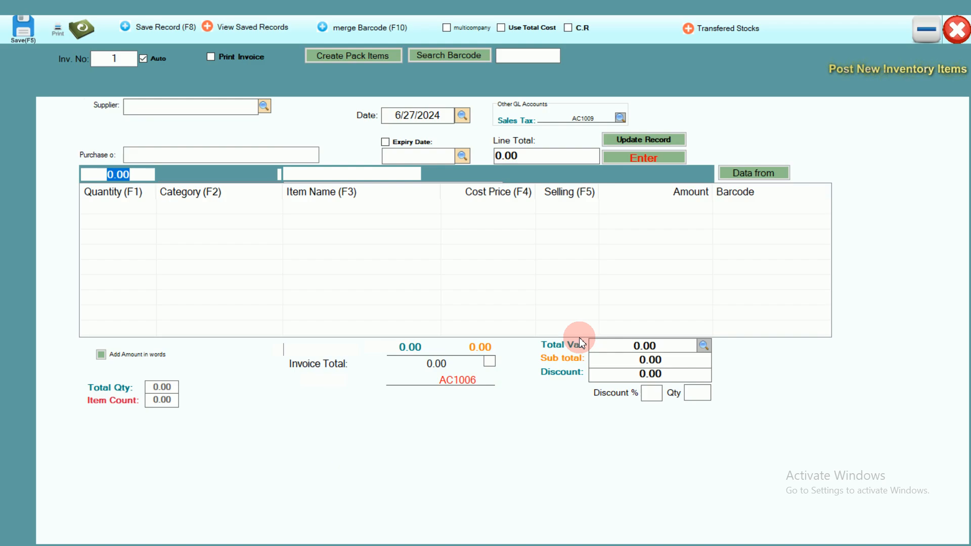
type("70")
left_click(218, 176)
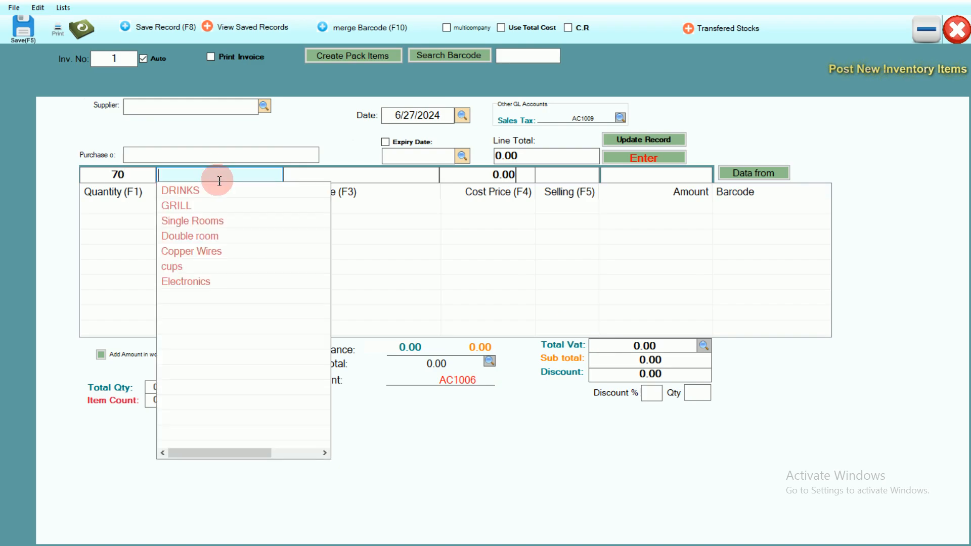
left_click(215, 282)
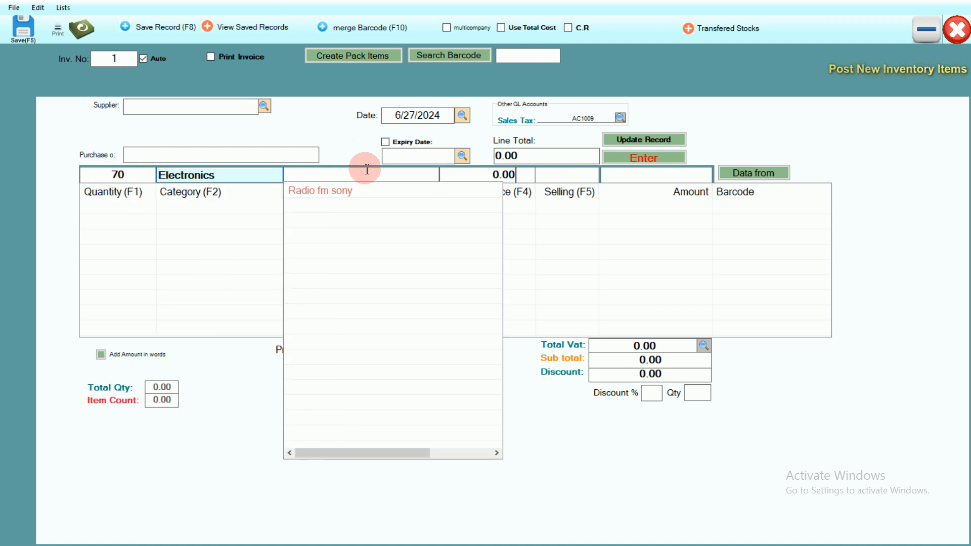
Enter LG TV 32INCH as the item name for the Electronics entry
type("T")
key("BackSpace")
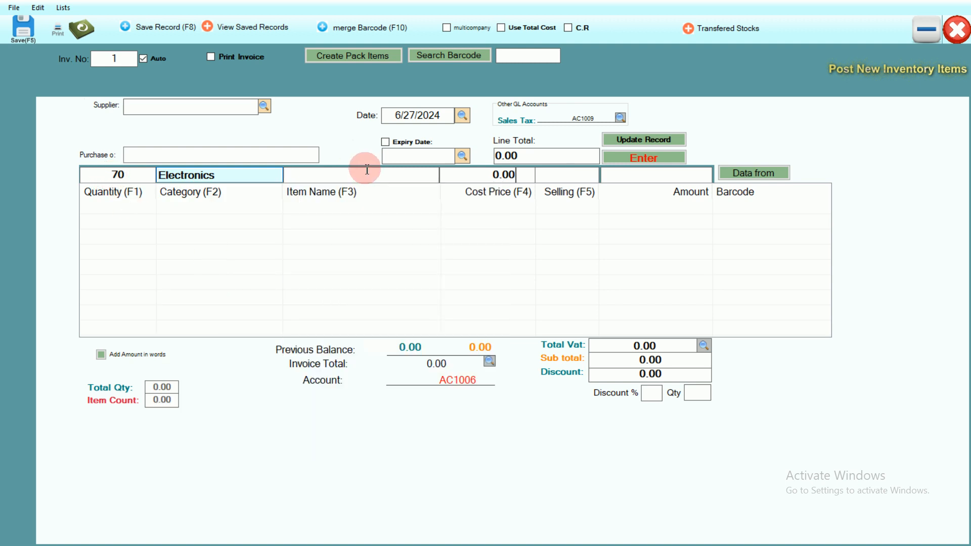
type("ZL")
key("BackSpace")
key("BackSpace")
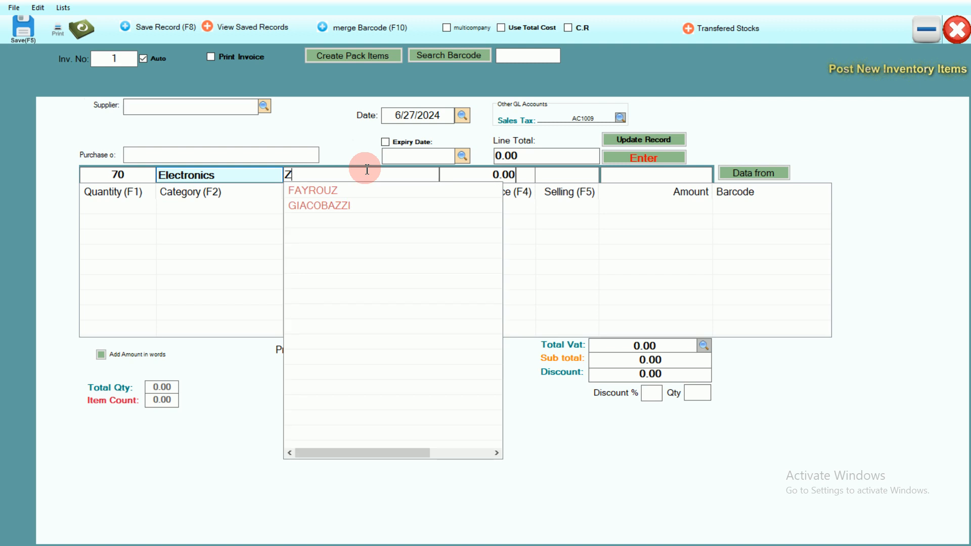
type("LG")
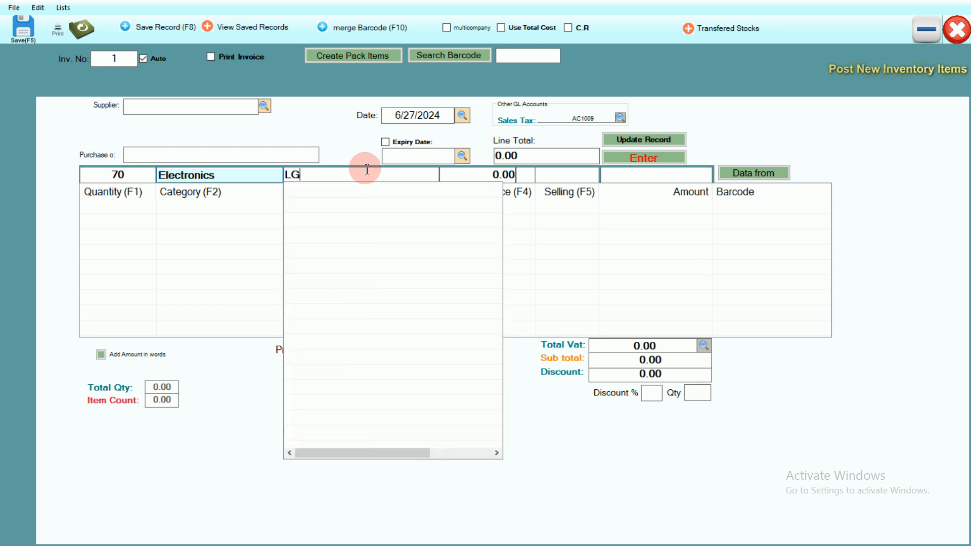
type(" TV")
type(" 4")
type("3")
type("2INCH")
key("Return")
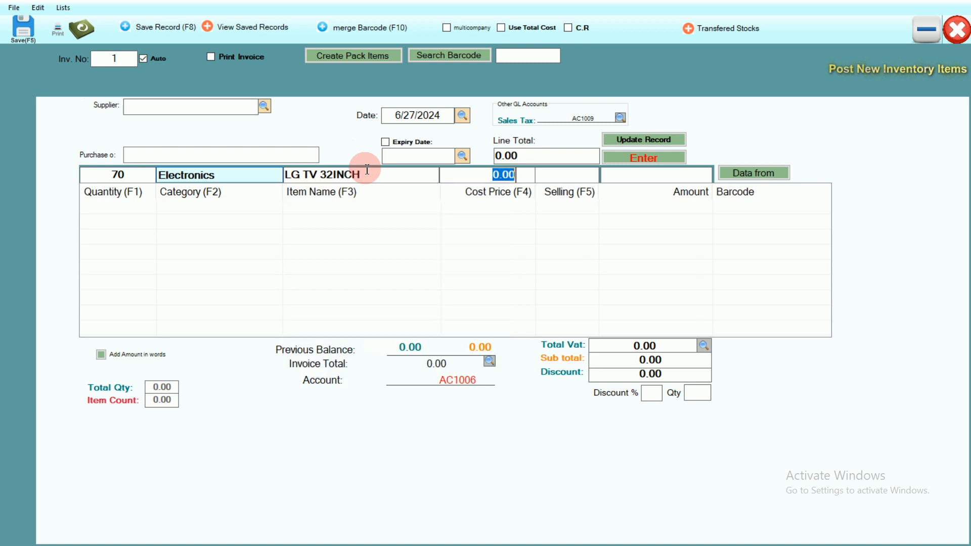
Set the LG TV's cost price to 70 and selling price to 900, and add it to the inventory list
type("70")
key("Return")
type("9")
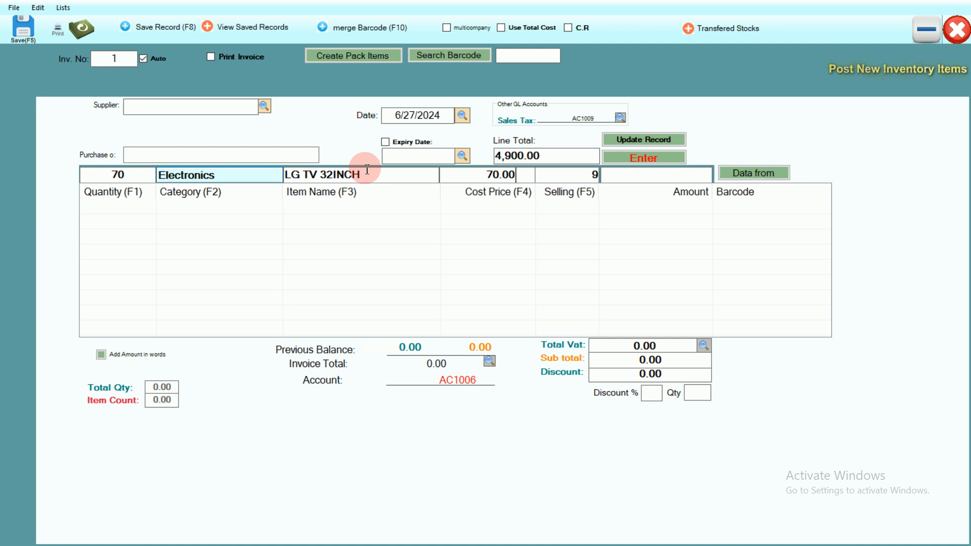
type("00")
key("Return")
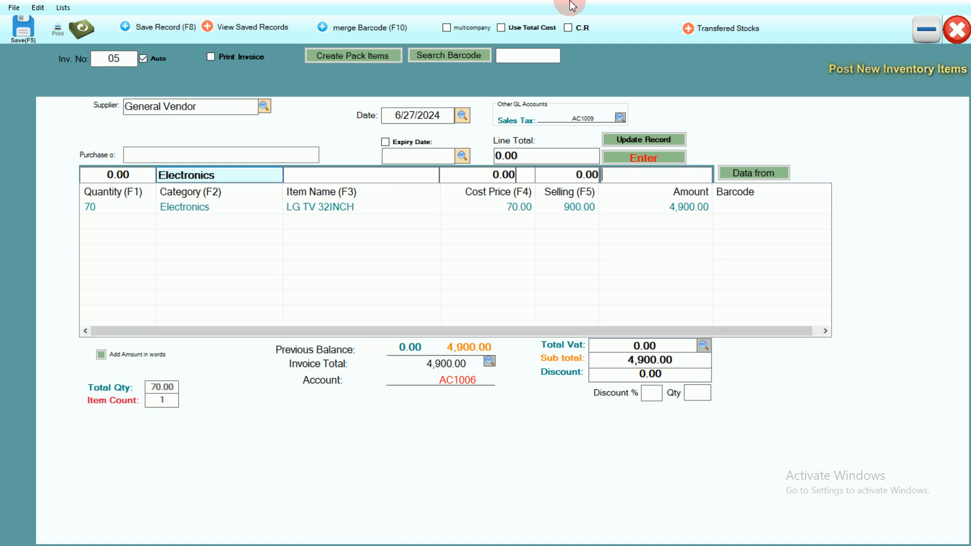
Save the LG TV 32INCH inventory record and close the new inventory form
left_click(23, 32)
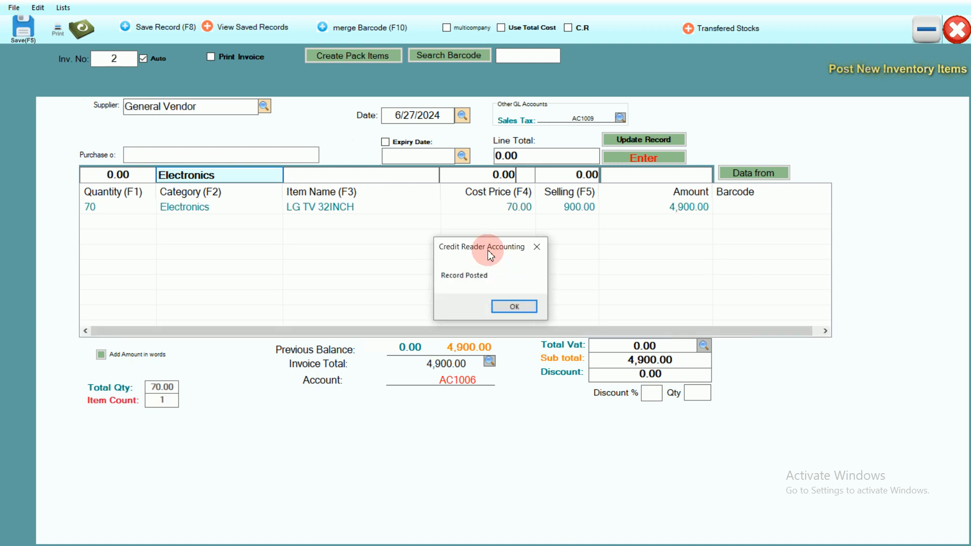
left_click(508, 304)
left_click(941, 33)
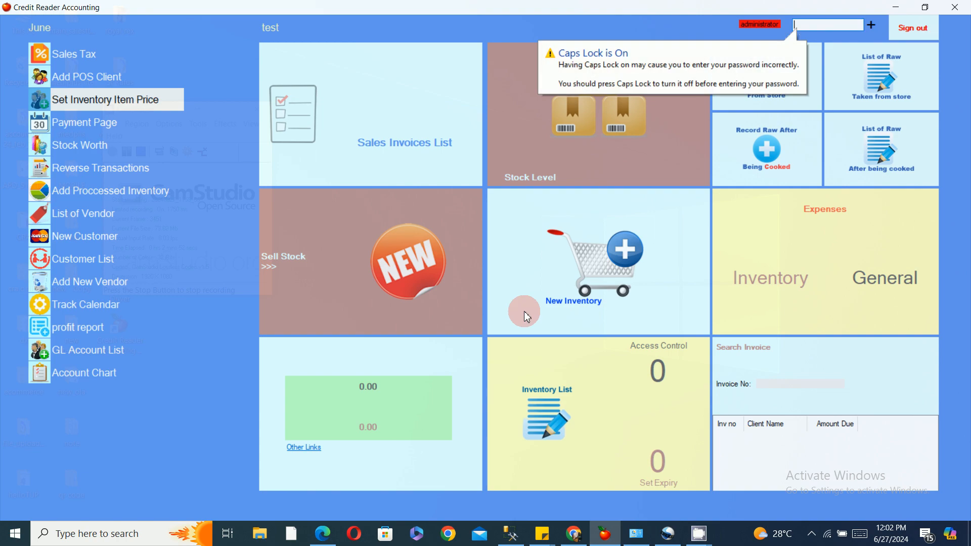
Open the Sell Stock screen and examine the available categories and the items under Electronics
left_click(400, 259)
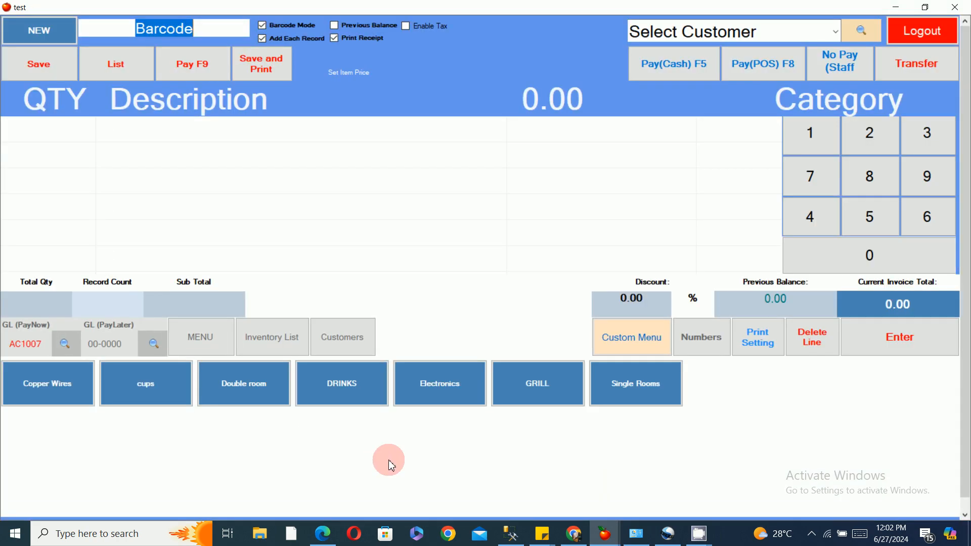
left_click(446, 386)
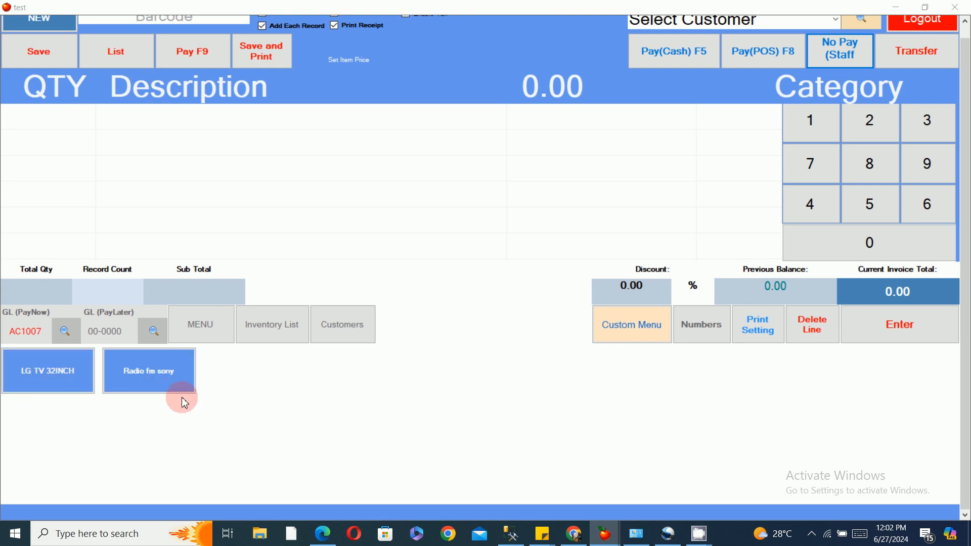
left_click(205, 333)
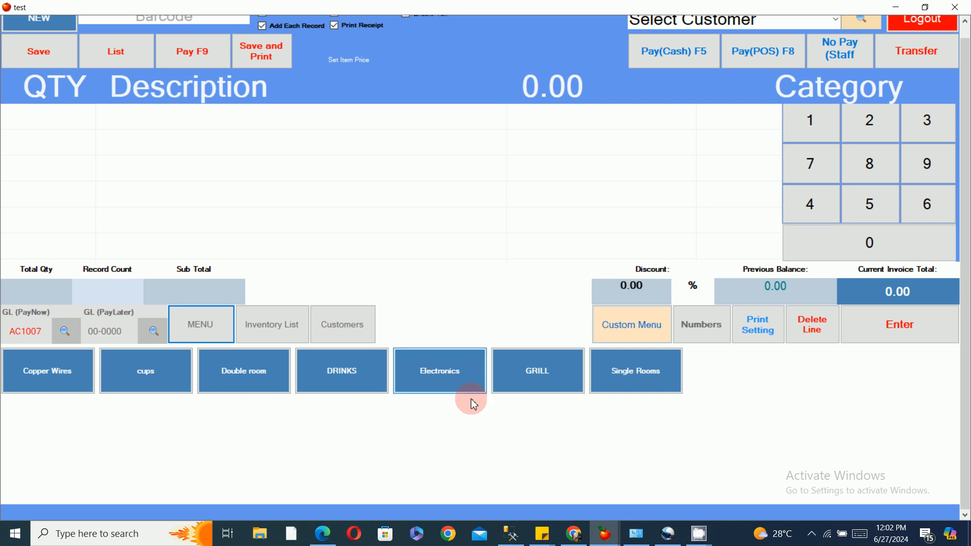
left_click(446, 383)
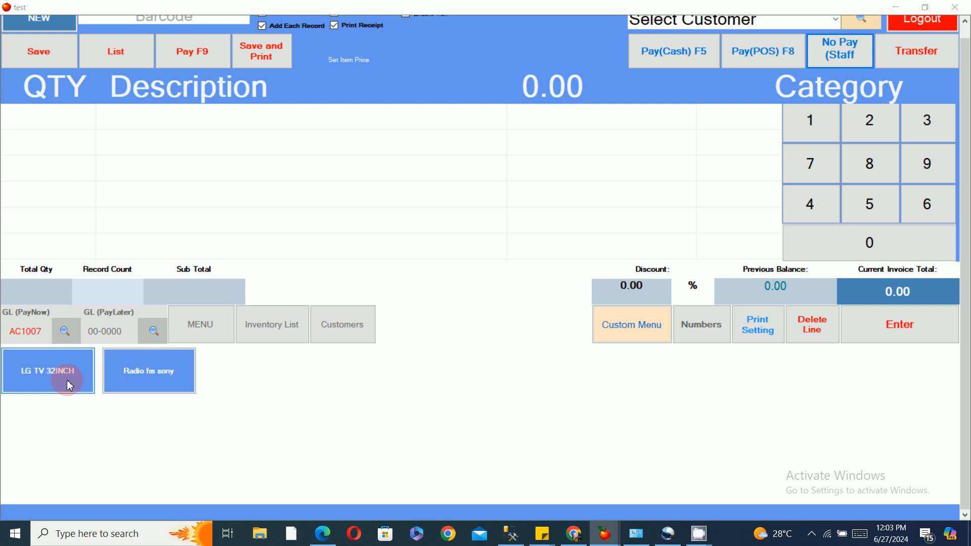
left_click(210, 336)
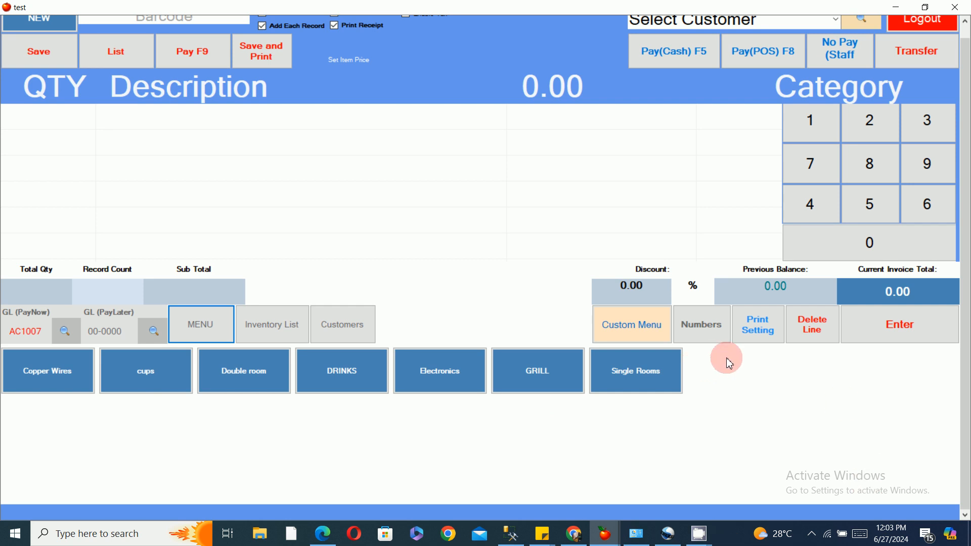
left_click(610, 393)
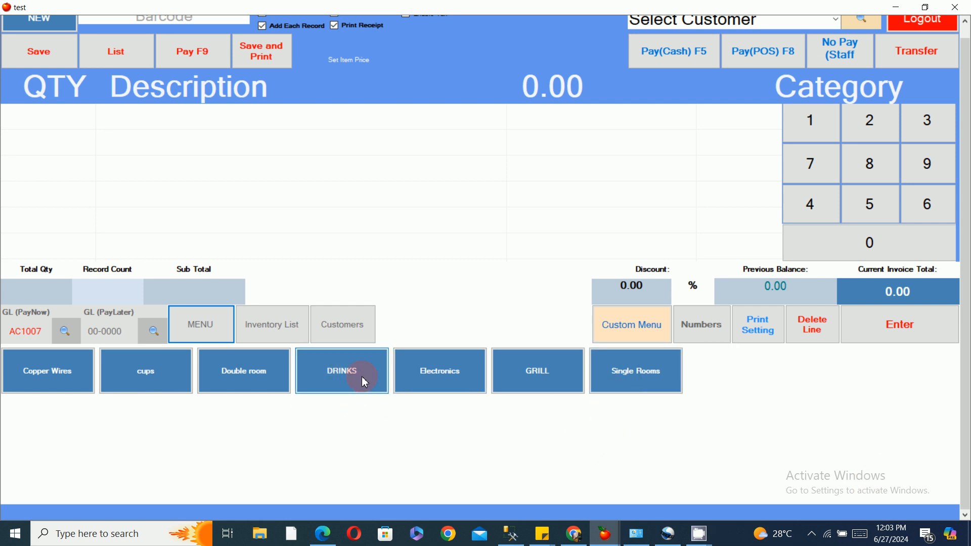
left_click(347, 385)
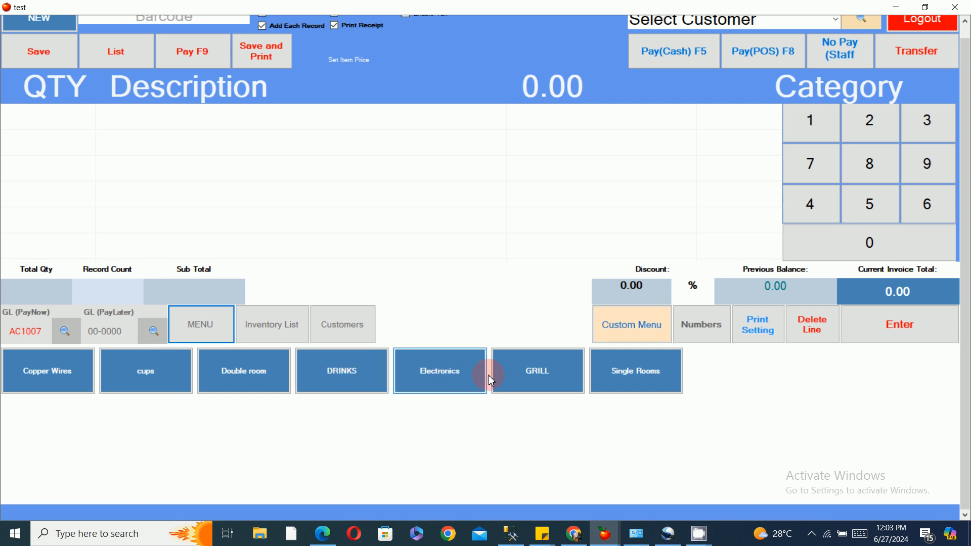
left_click(435, 376)
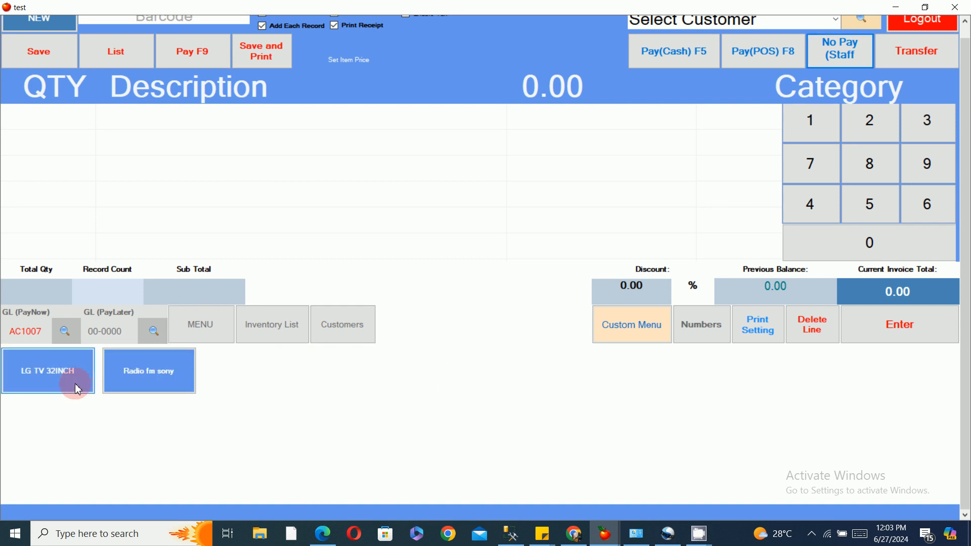
left_click(220, 334)
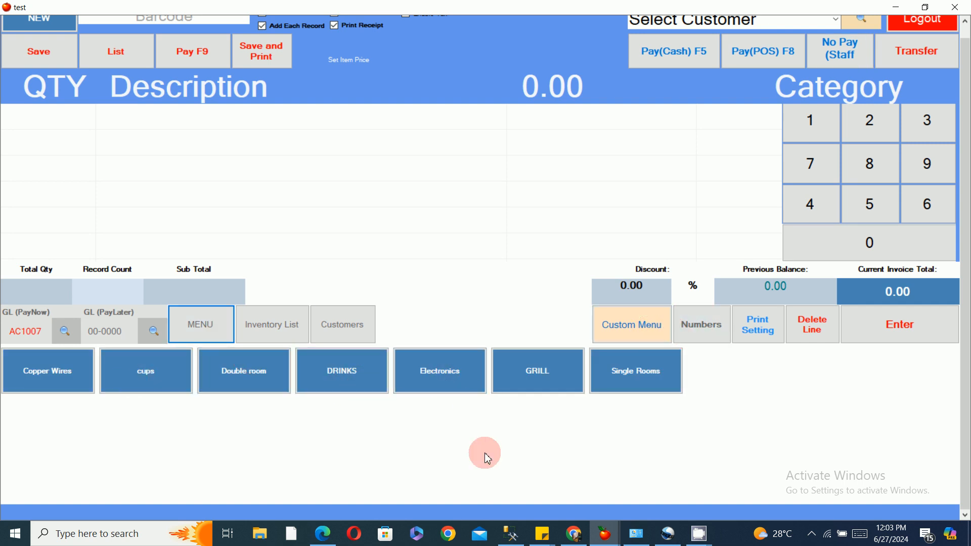
Open the form for changing an item's category and choose cups as the new category
left_click(630, 326)
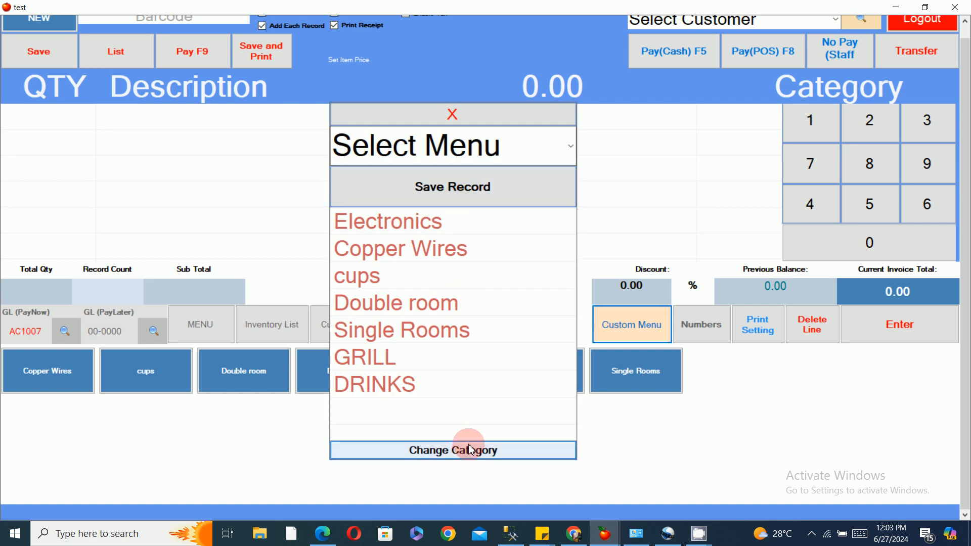
left_click(466, 450)
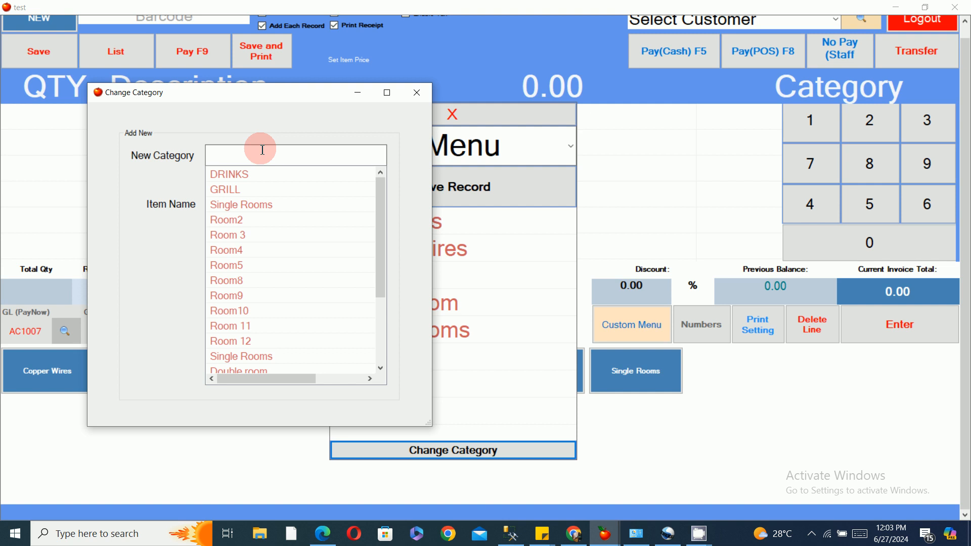
type("CU")
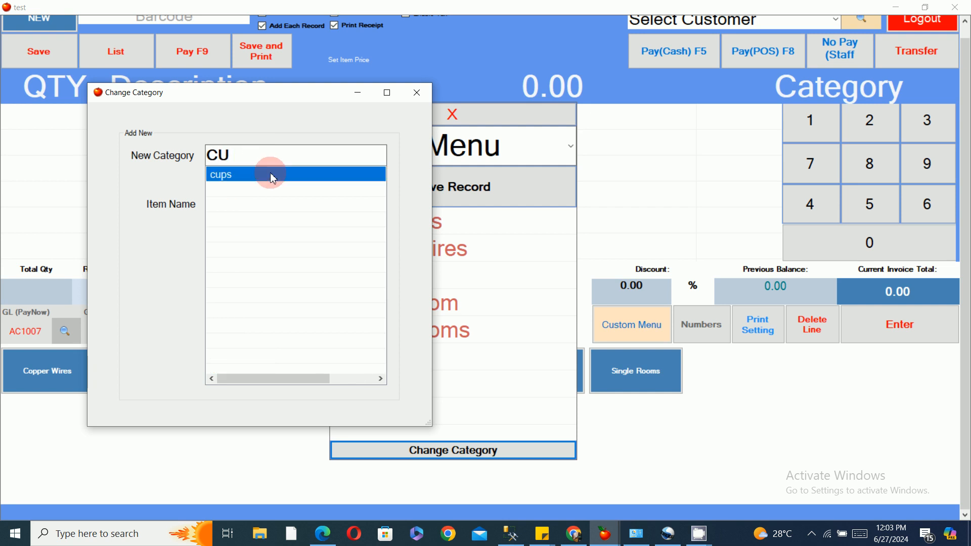
left_click(273, 176)
left_click(276, 212)
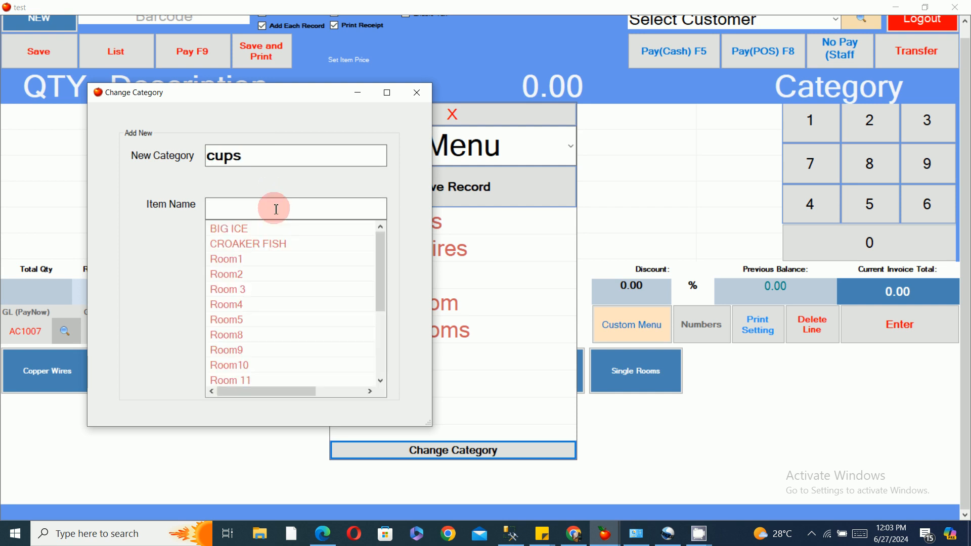
Select LG TV 32INCH as the item to move and save its category change
type("T")
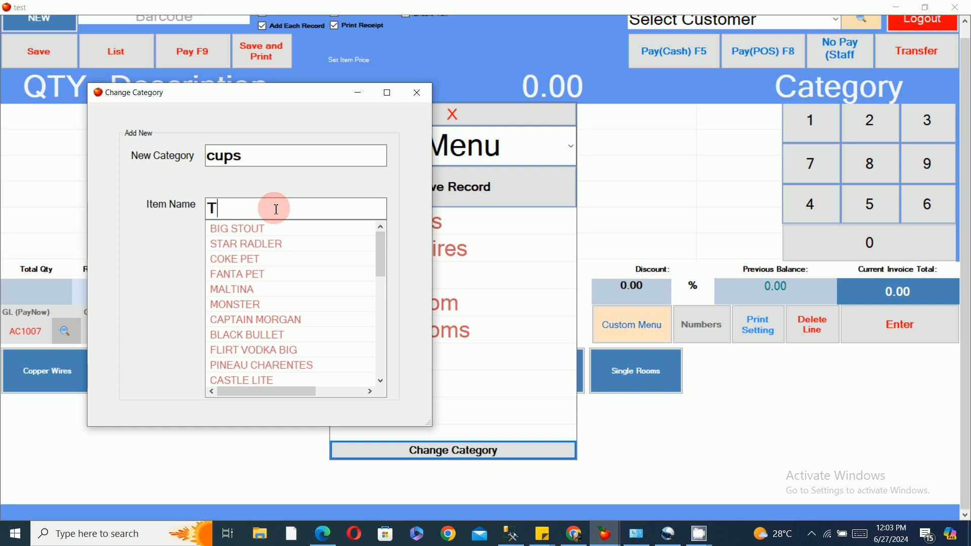
type("V")
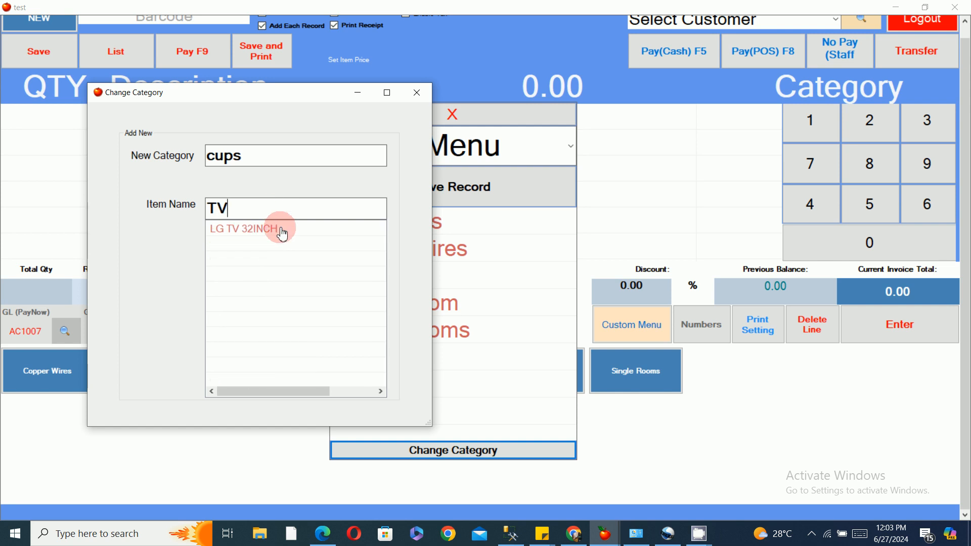
left_click(281, 229)
left_click(356, 244)
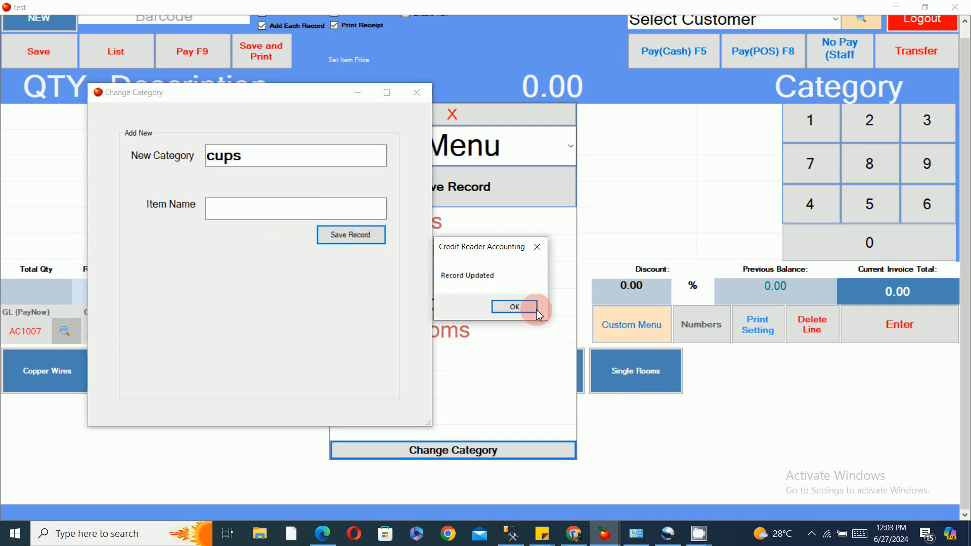
left_click(521, 305)
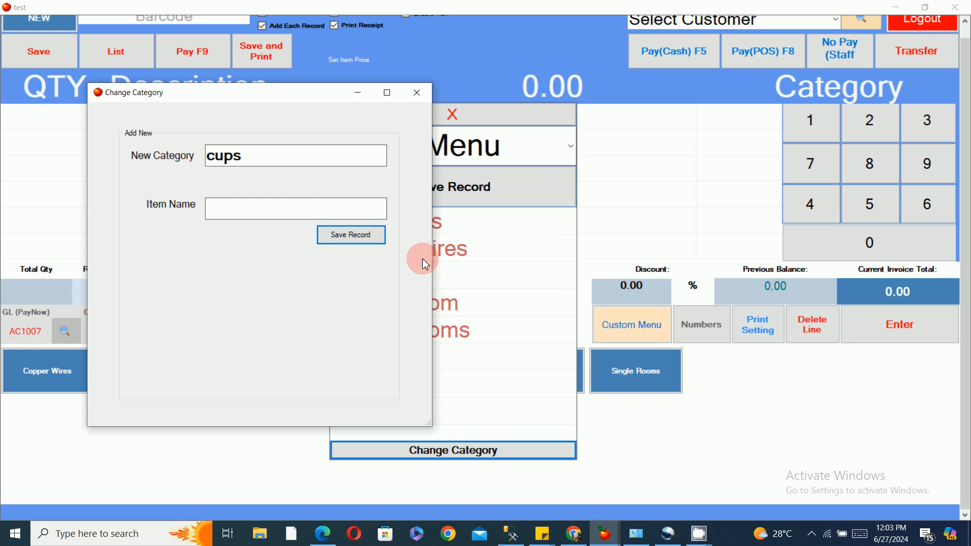
Close the category forms, examine the items under the cups category, and return to the category list
left_click(417, 92)
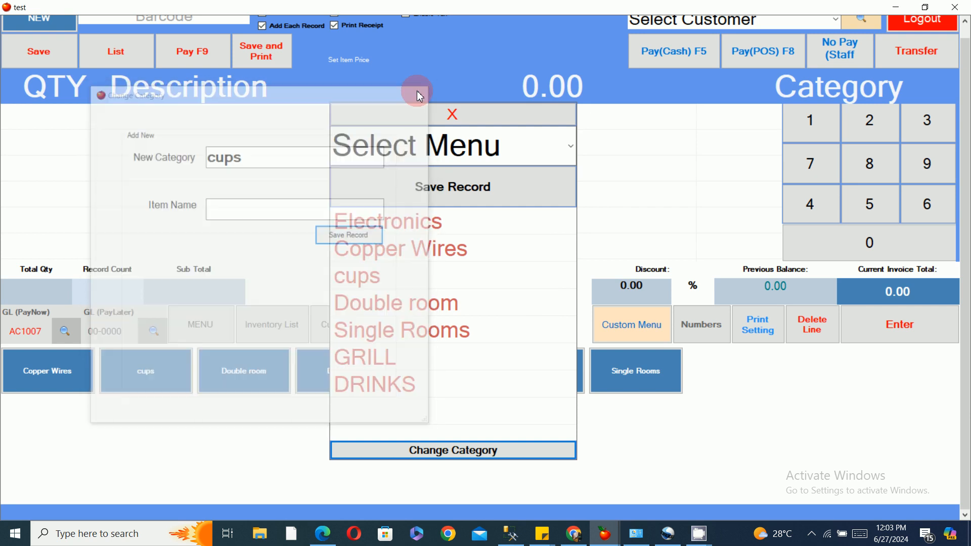
left_click(449, 113)
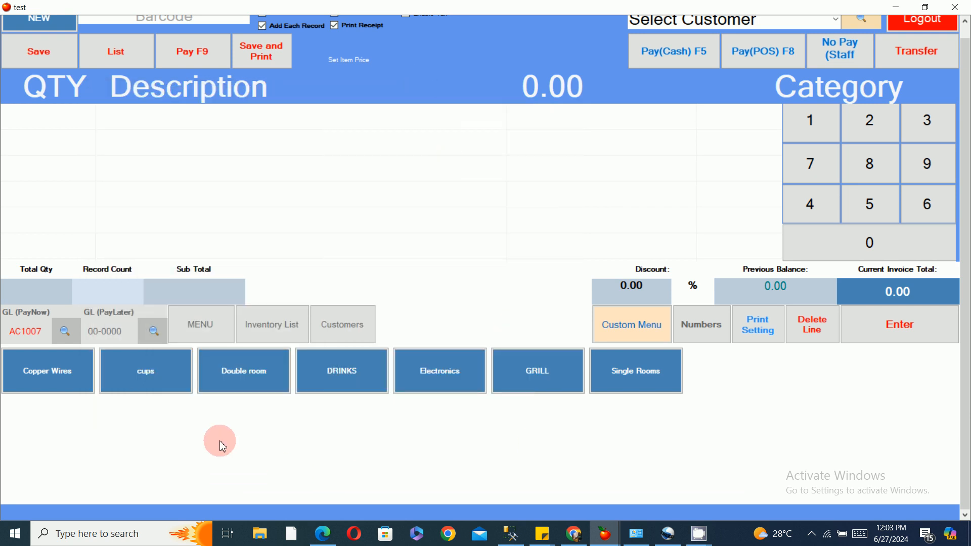
left_click(155, 379)
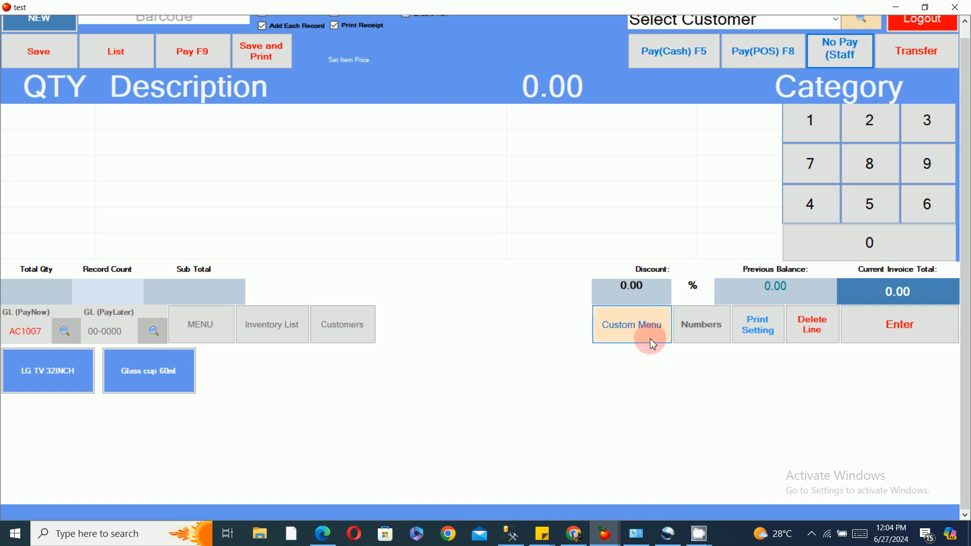
left_click(184, 328)
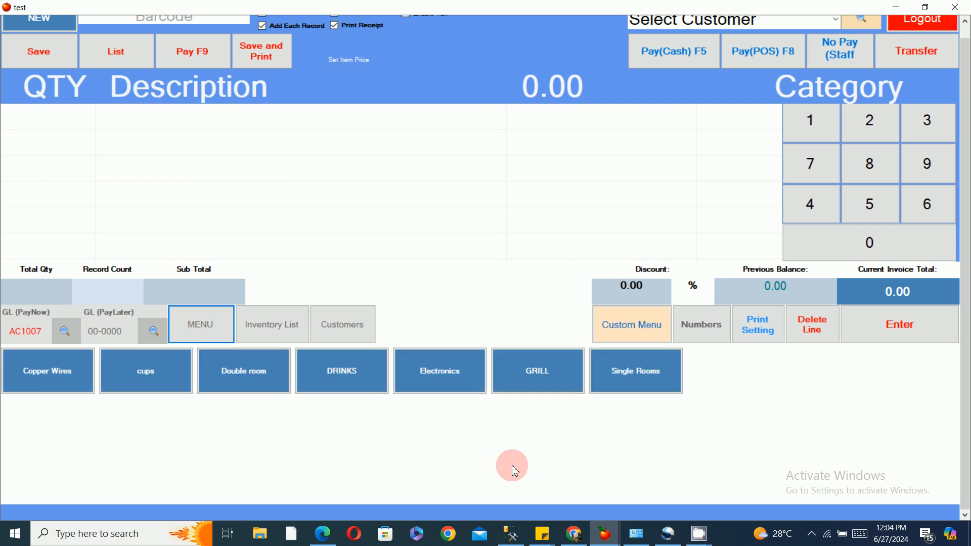
Open the custom category form and enter Speakers as the new category name
left_click(645, 331)
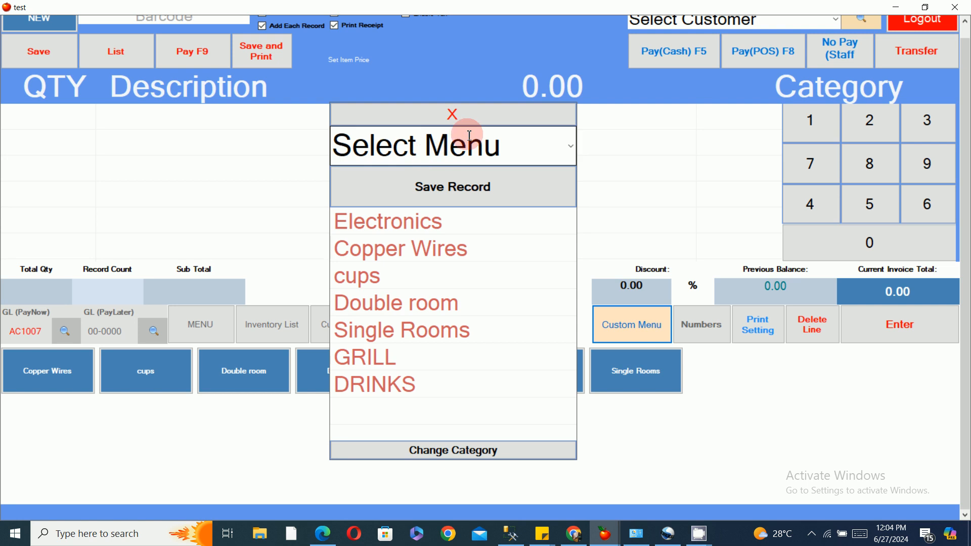
left_click(489, 140)
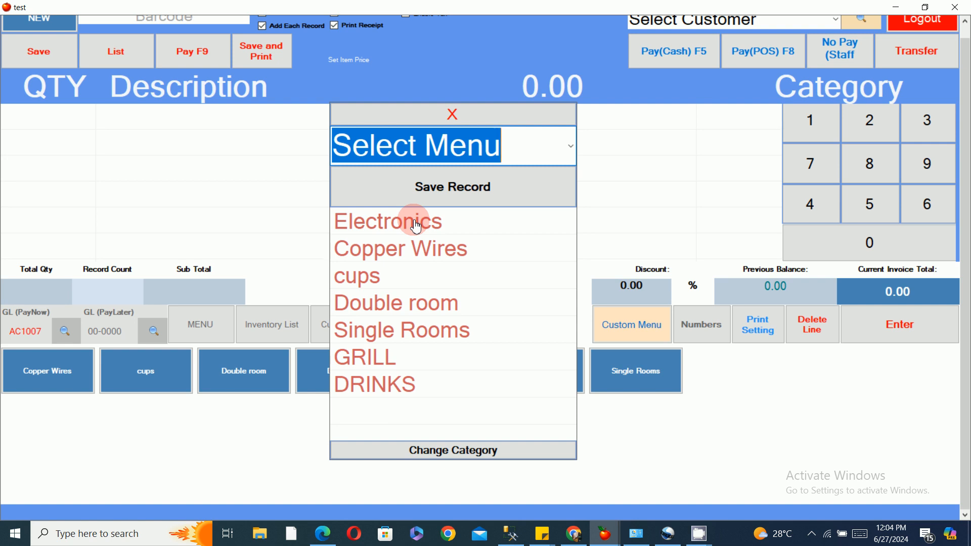
type("s")
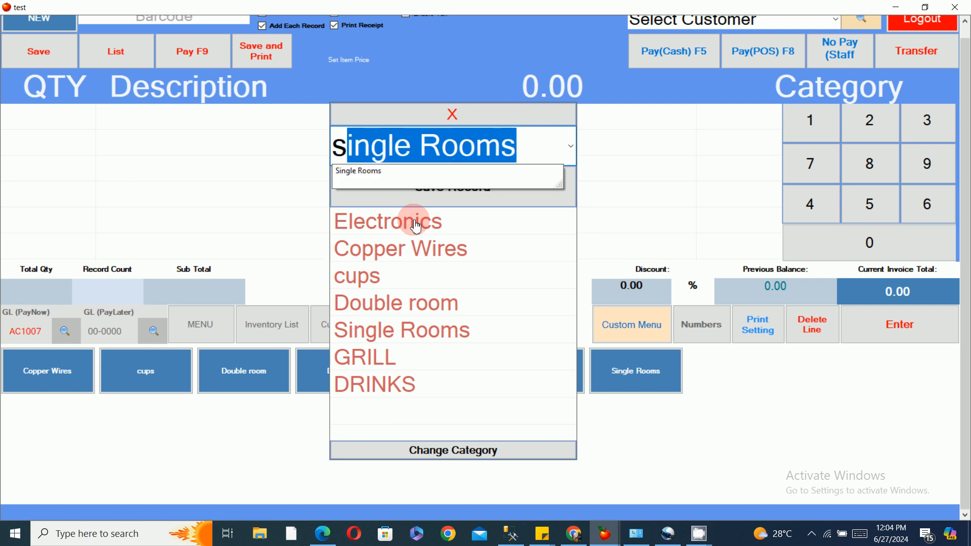
type("P")
key("BackSpace")
key("BackSpace")
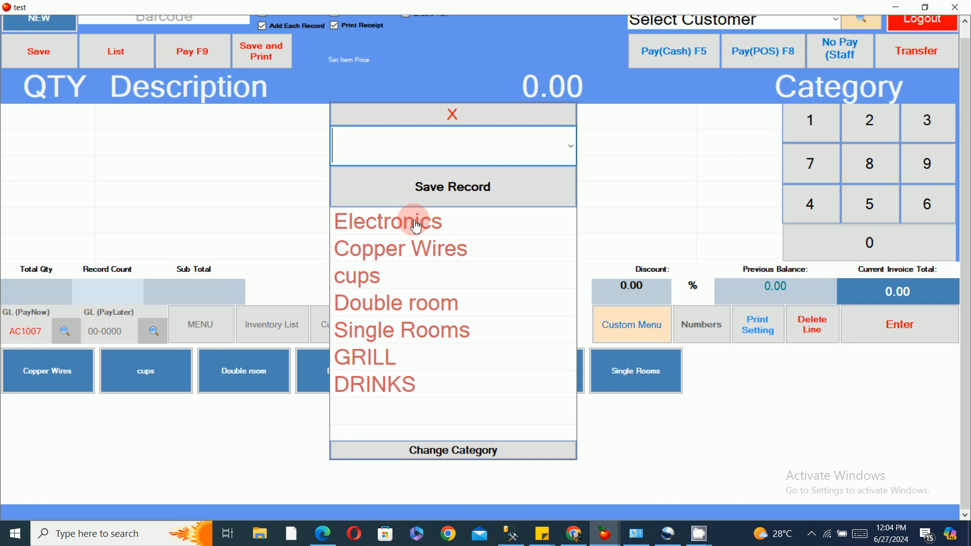
type("Speae")
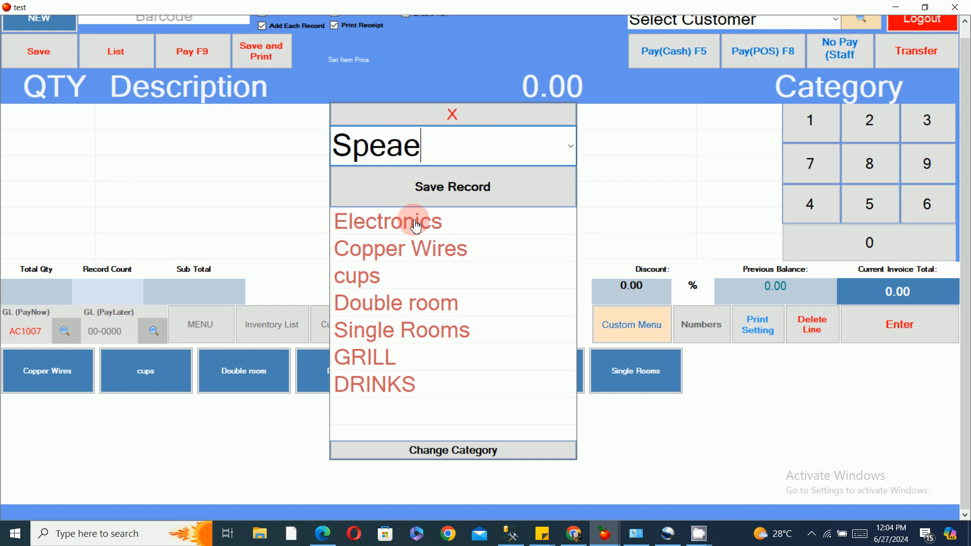
type("r")
key("BackSpace")
key("BackSpace")
type("kers")
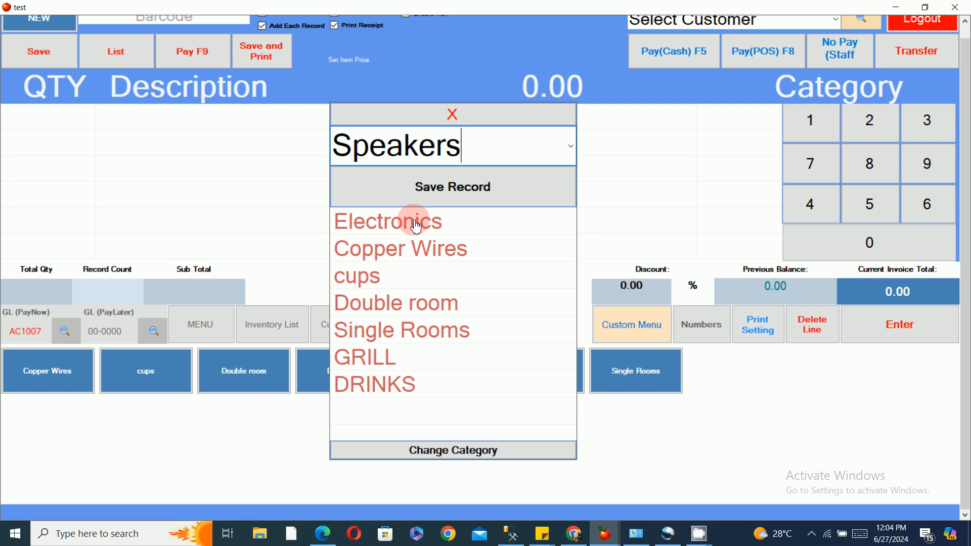
Save the Speakers category, close the custom category form, and refresh the categories on the Sell Stock screen
left_click(468, 193)
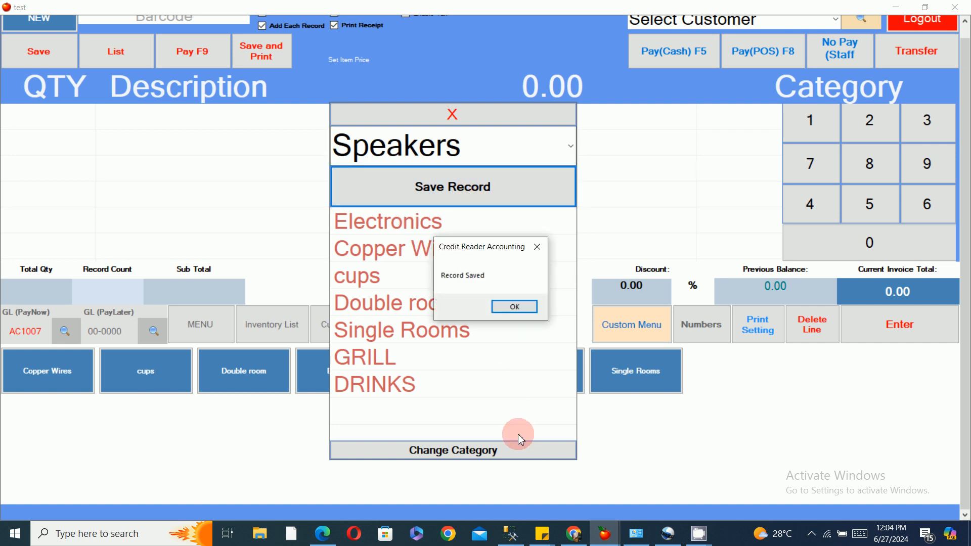
left_click(513, 307)
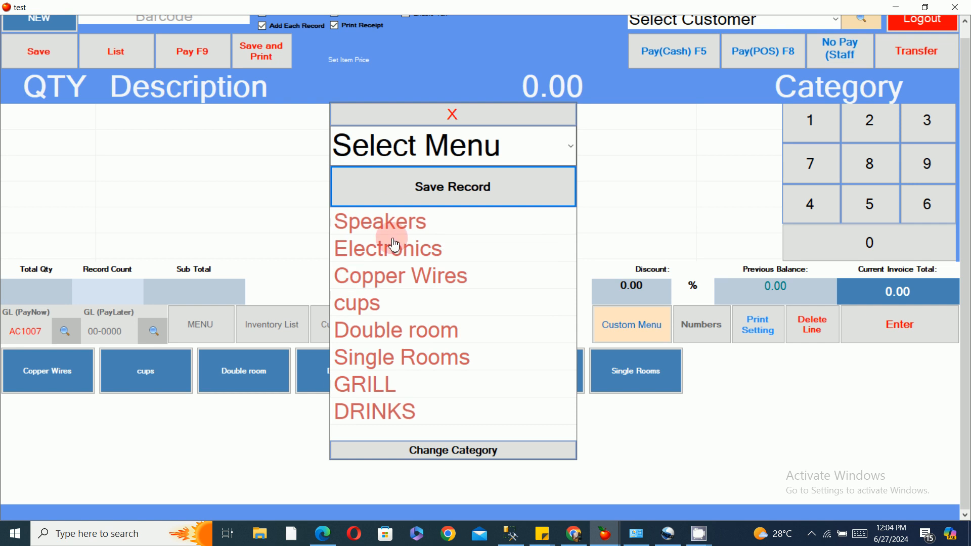
left_click(546, 116)
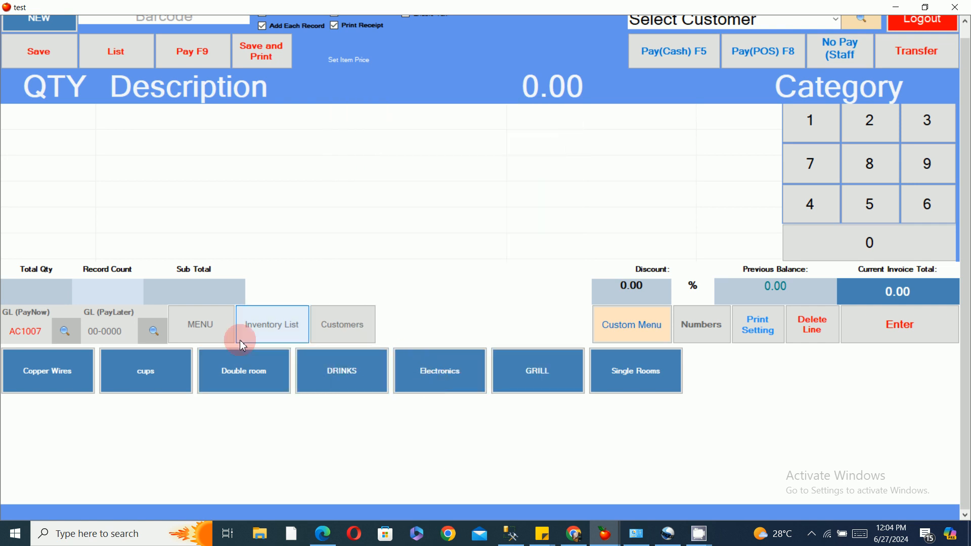
left_click(184, 328)
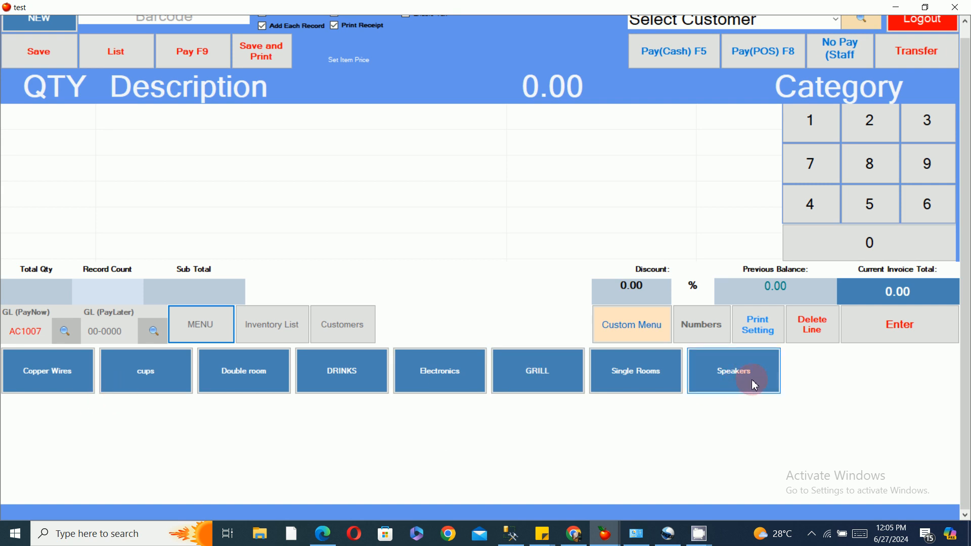
Open the category change form from the custom menu and set the new category to Speakers
left_click(647, 332)
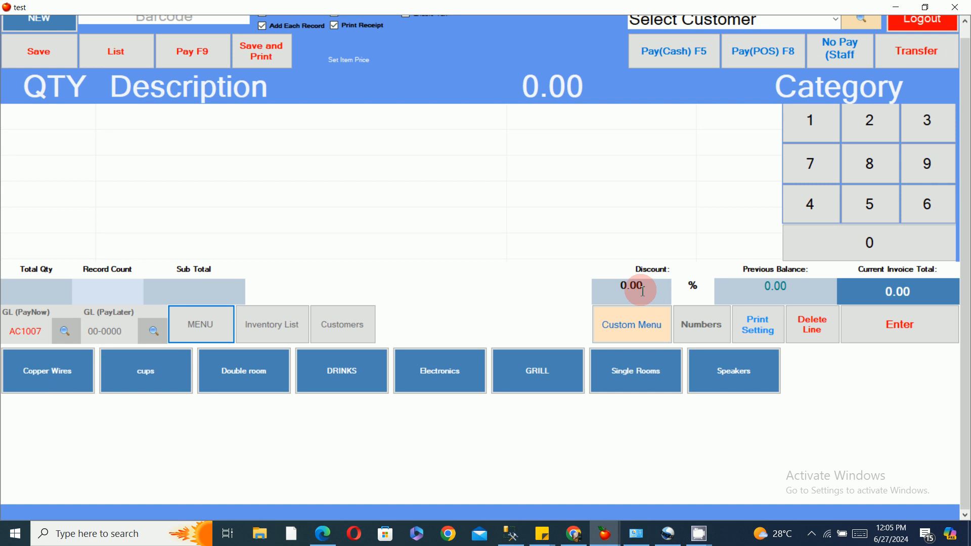
left_click(647, 331)
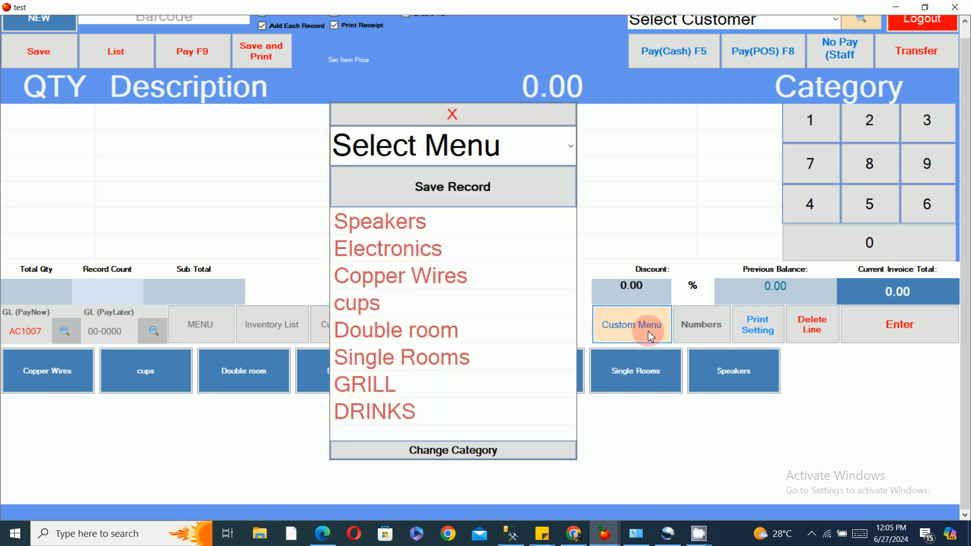
left_click(446, 458)
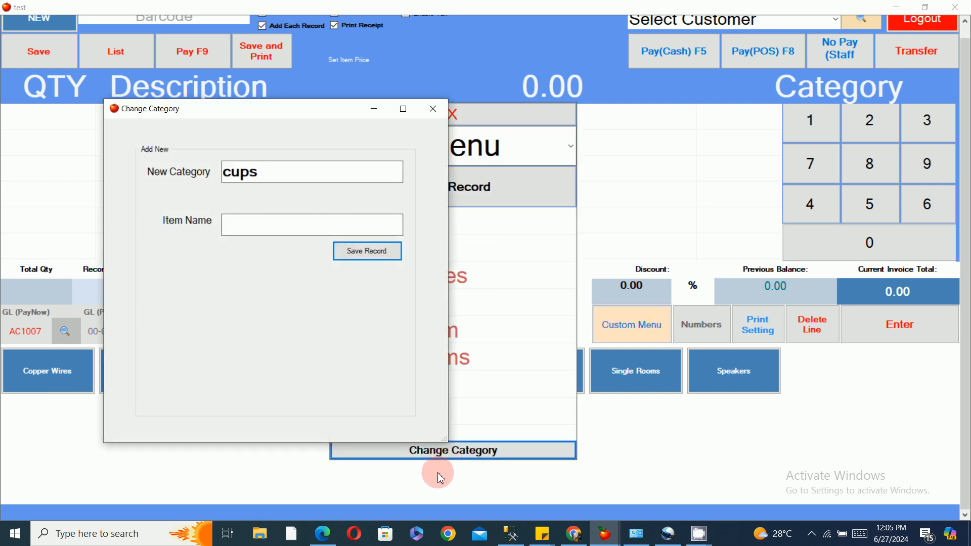
left_click(277, 178)
key("BackSpace")
key("BackSpace")
key("BackSpace")
key("BackSpace")
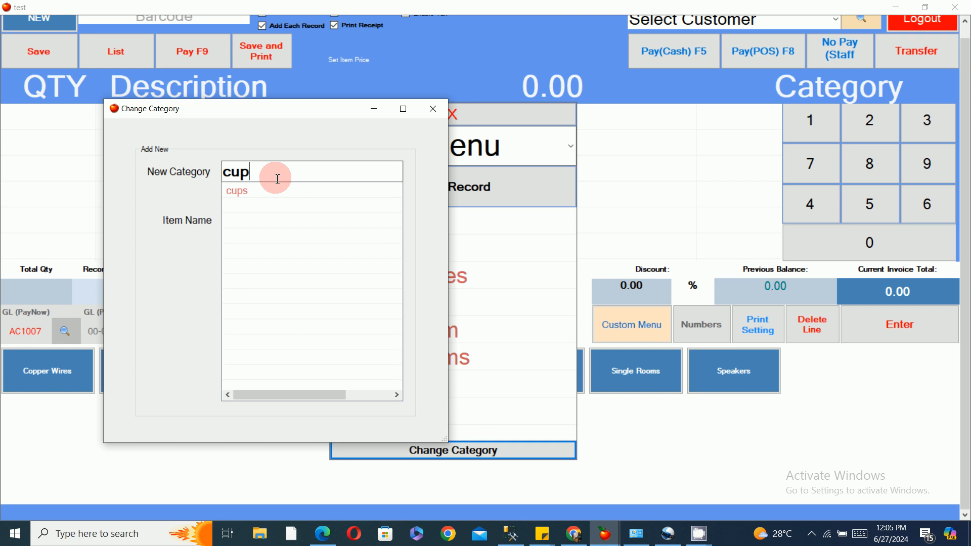
type("sper")
key("BackSpace")
left_click(277, 189)
Choose Glass cup 60ml as the item to move to Speakers and save the category change
left_click(285, 223)
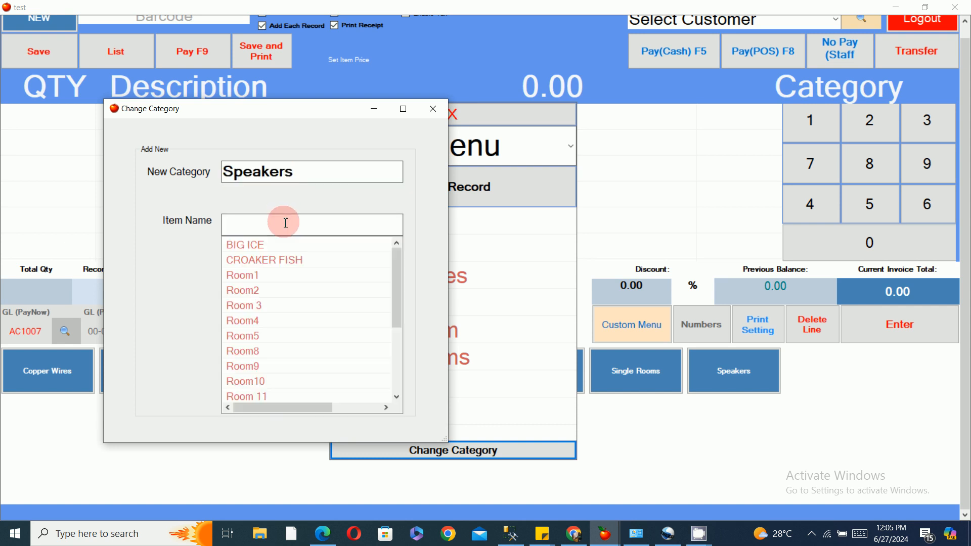
scroll(303, 321, "down", 3)
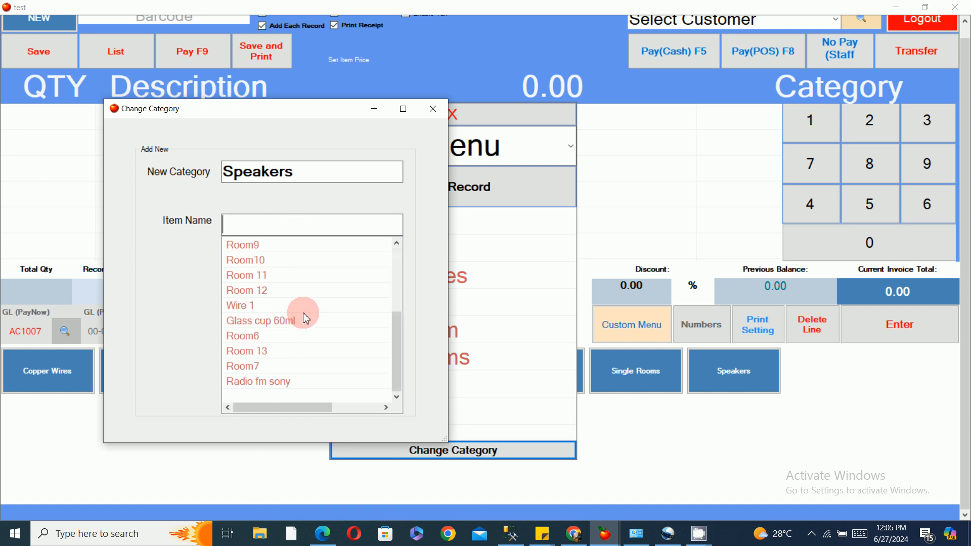
left_click(303, 314)
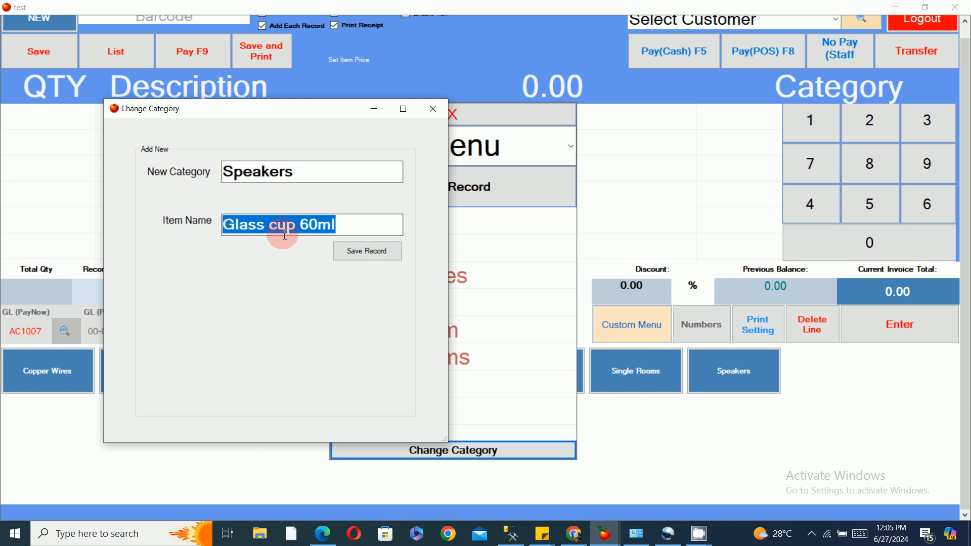
left_click(360, 261)
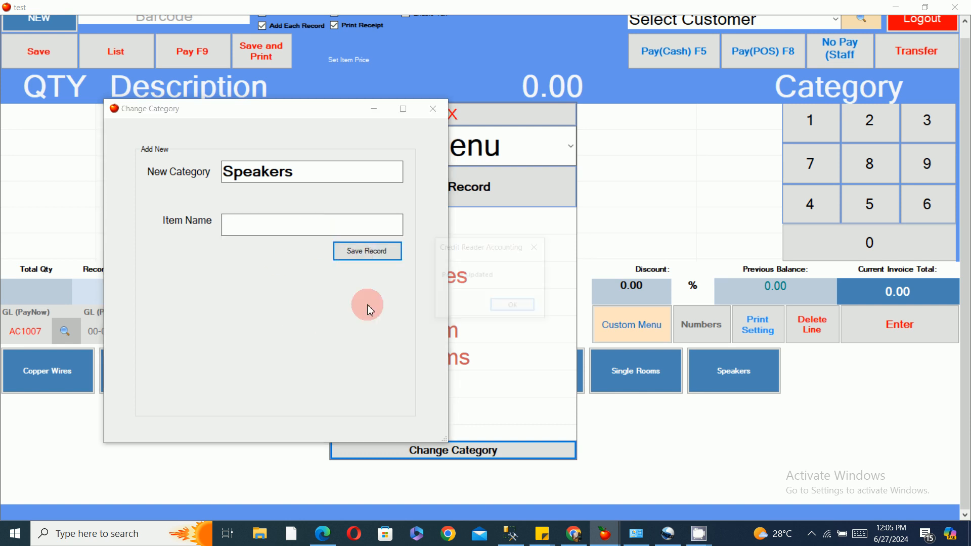
left_click(516, 307)
Close the category forms and examine the items under the Speakers category
left_click(433, 109)
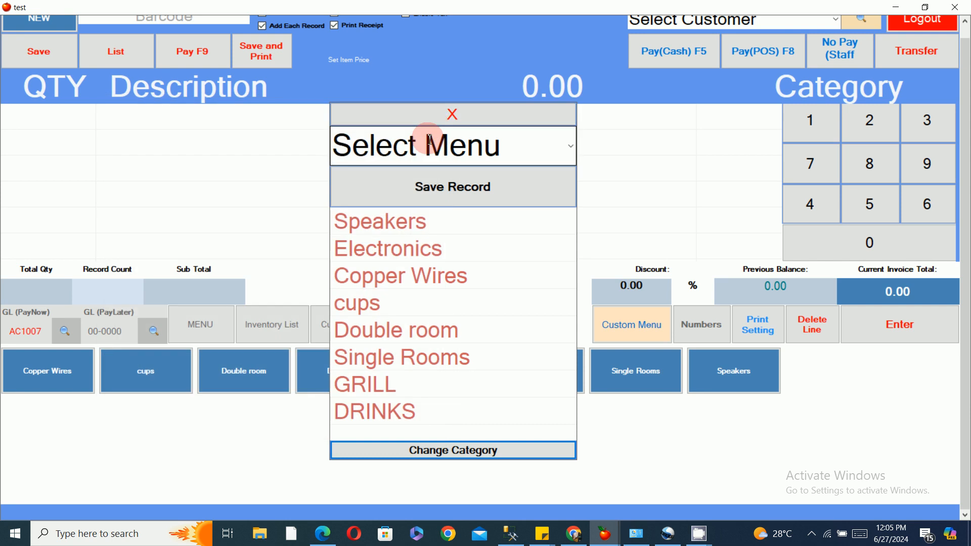
left_click(495, 122)
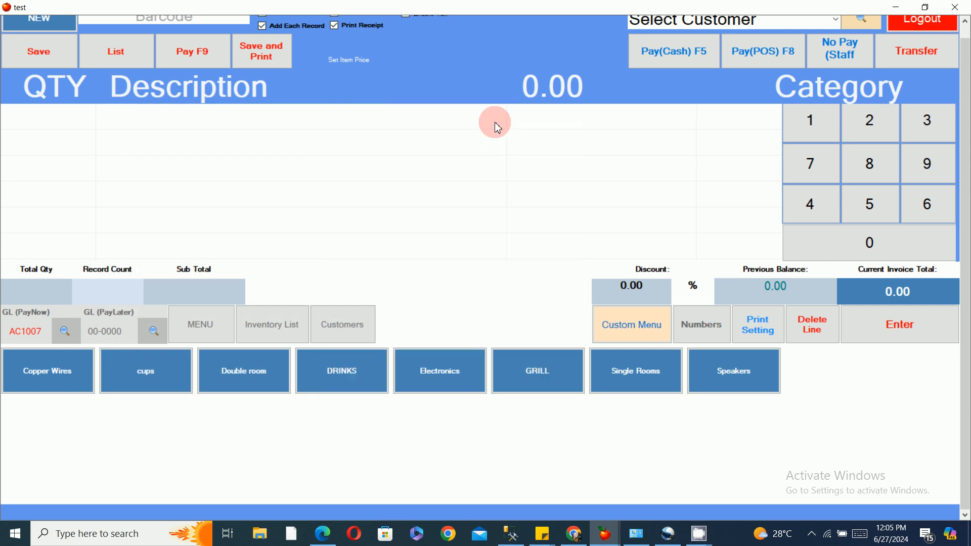
left_click(743, 387)
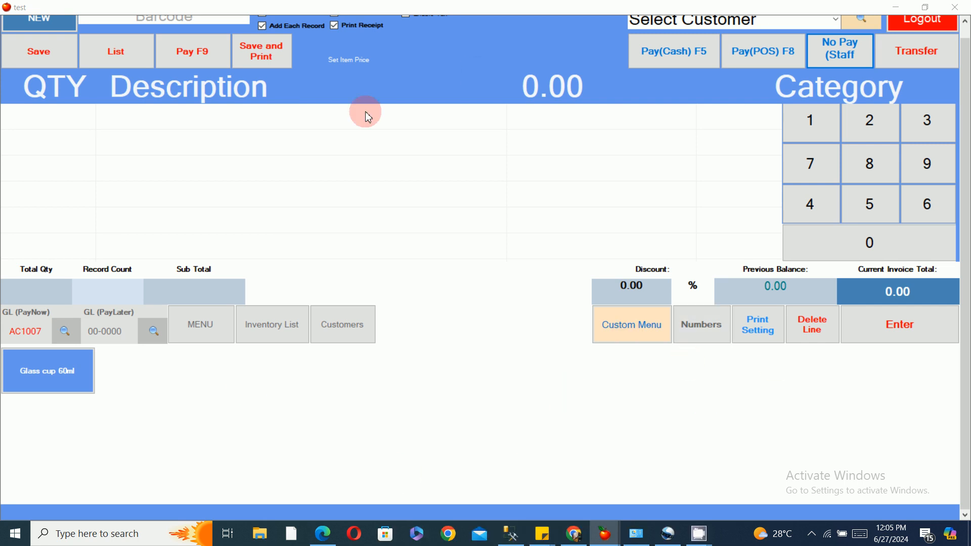
Add Radio fm sony from the Electronics category and LG TV 32INCH from the cups category to the invoice
left_click(216, 325)
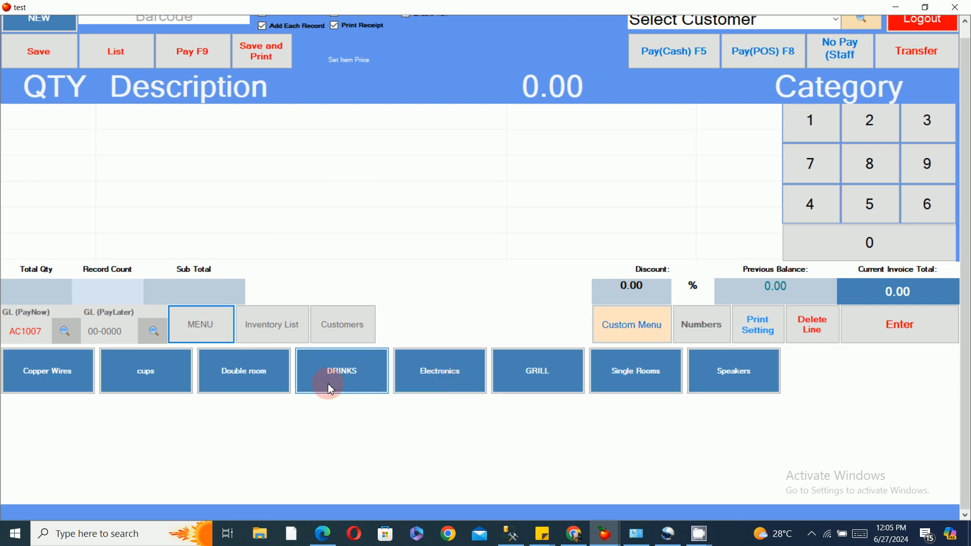
left_click(432, 376)
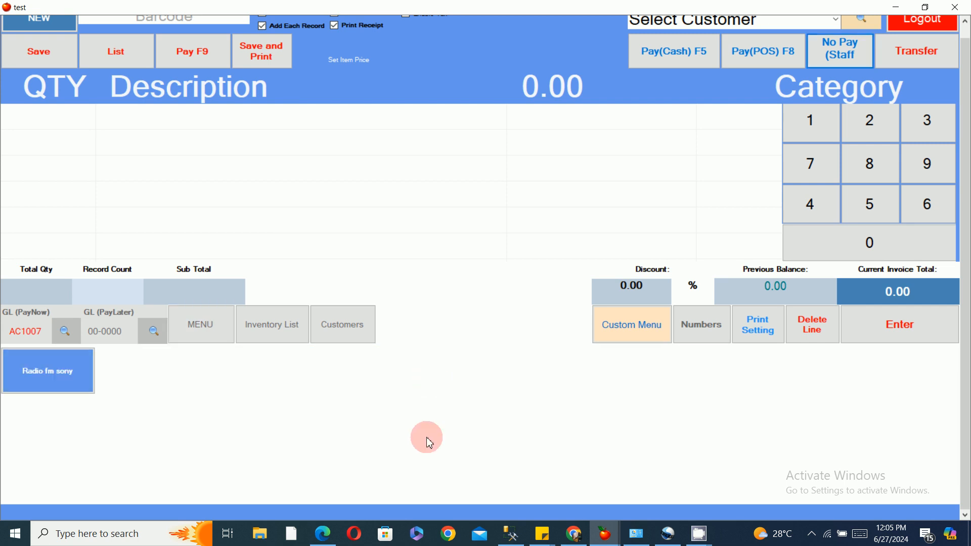
left_click(71, 376)
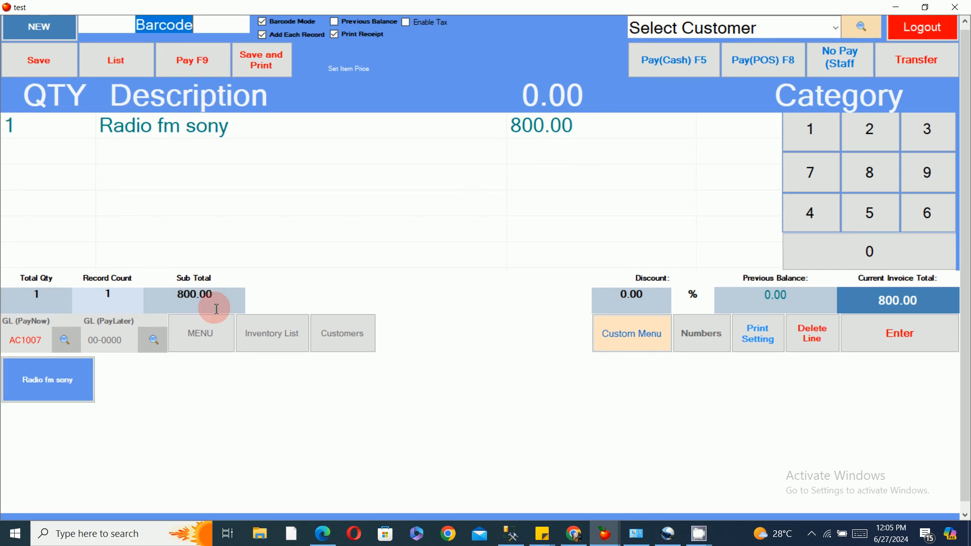
left_click(202, 333)
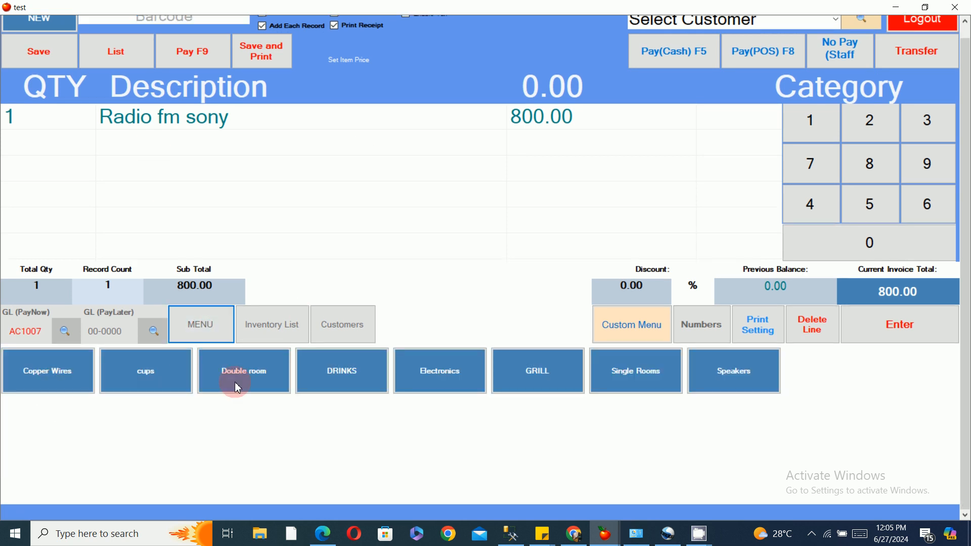
left_click(438, 380)
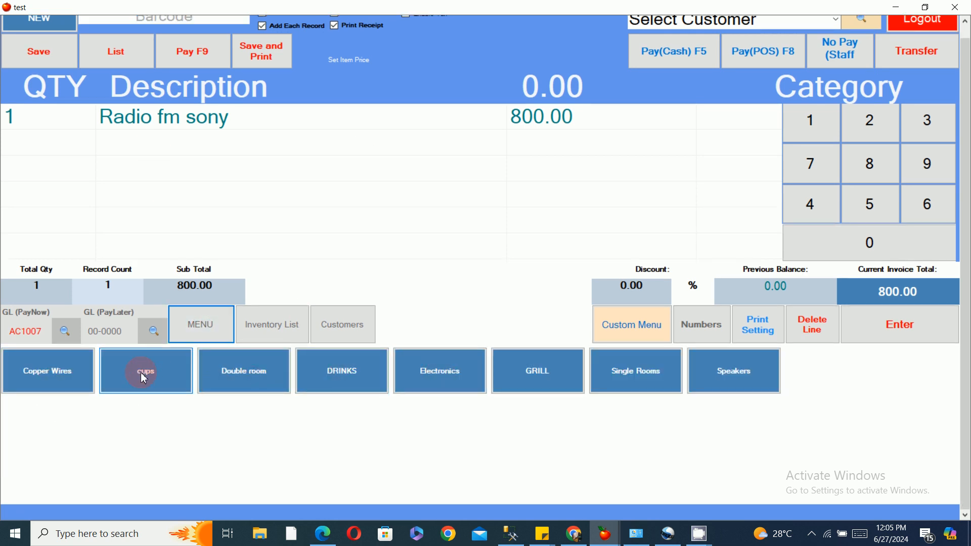
left_click(35, 396)
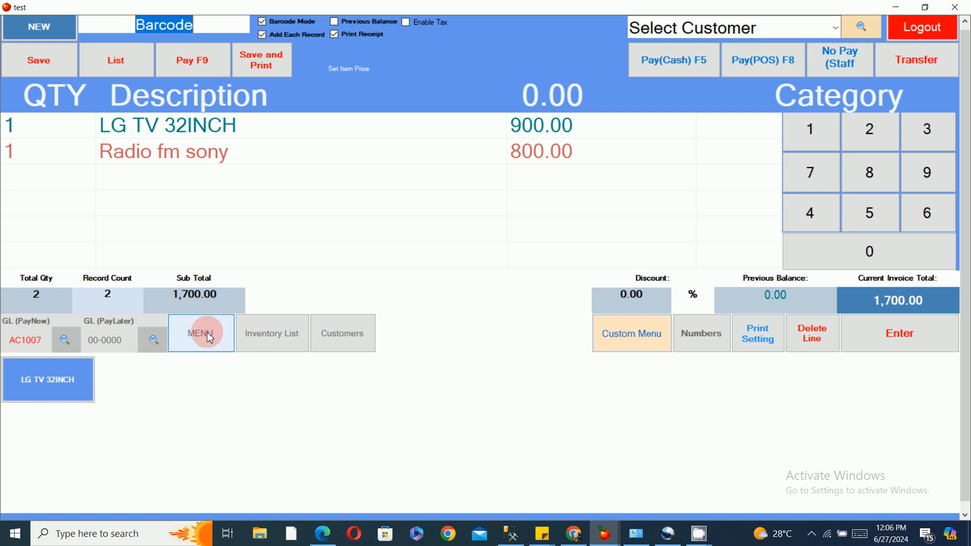
Add SMALL EVA from the full inventory list and JACK WILLIAM from the DRINKS category to the invoice
left_click(281, 339)
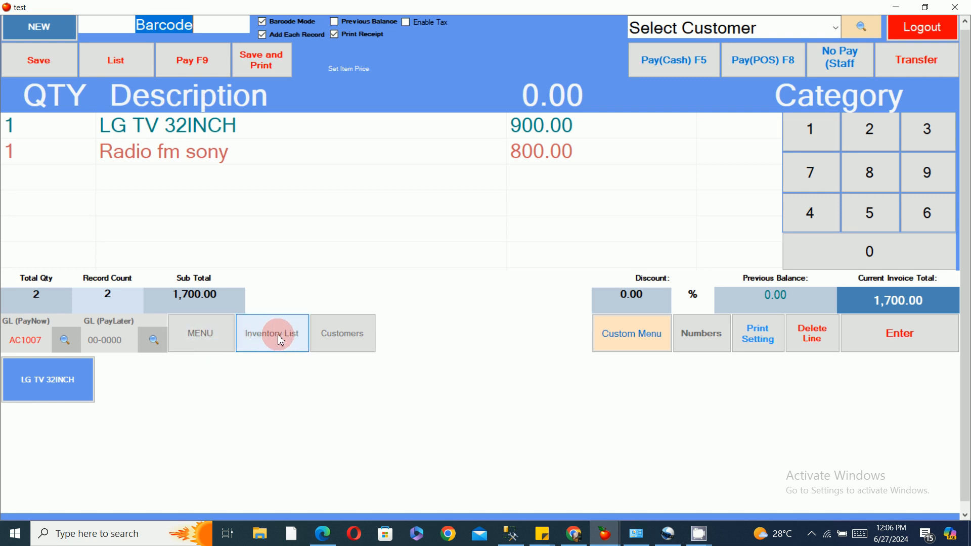
scroll(472, 449, "down", 10)
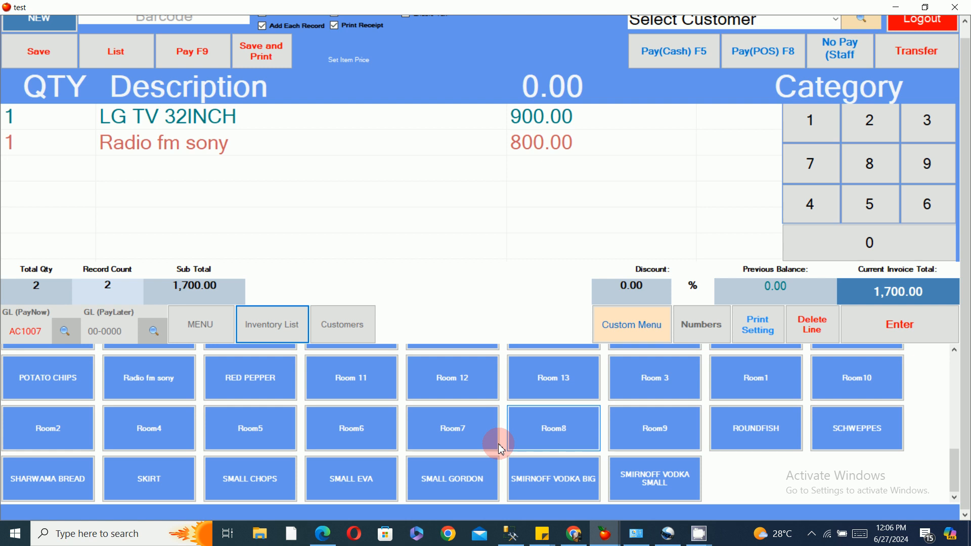
left_click(362, 482)
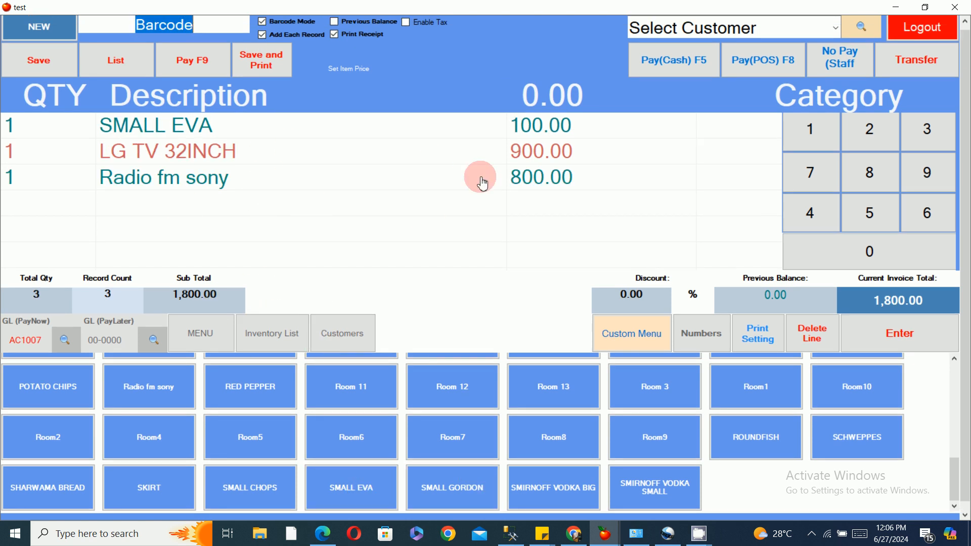
left_click(207, 335)
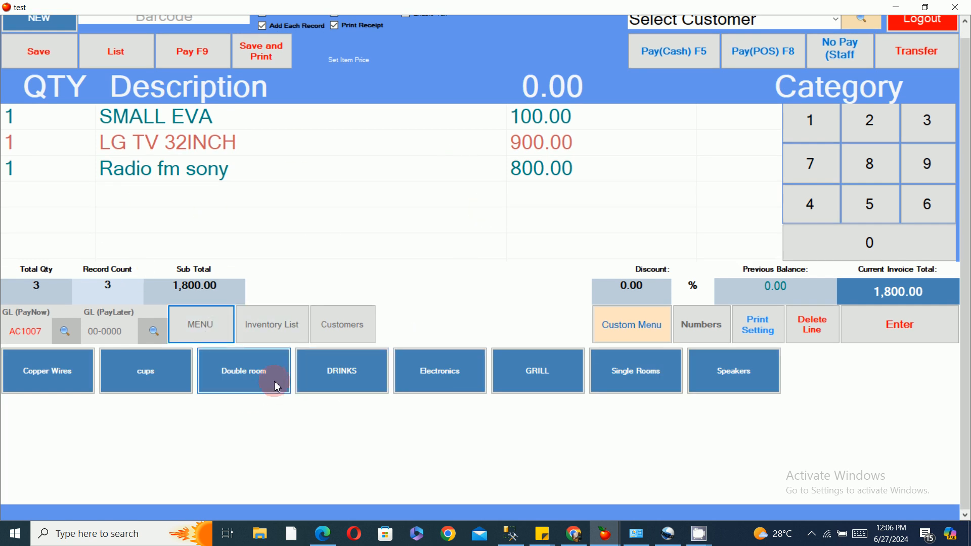
left_click(359, 382)
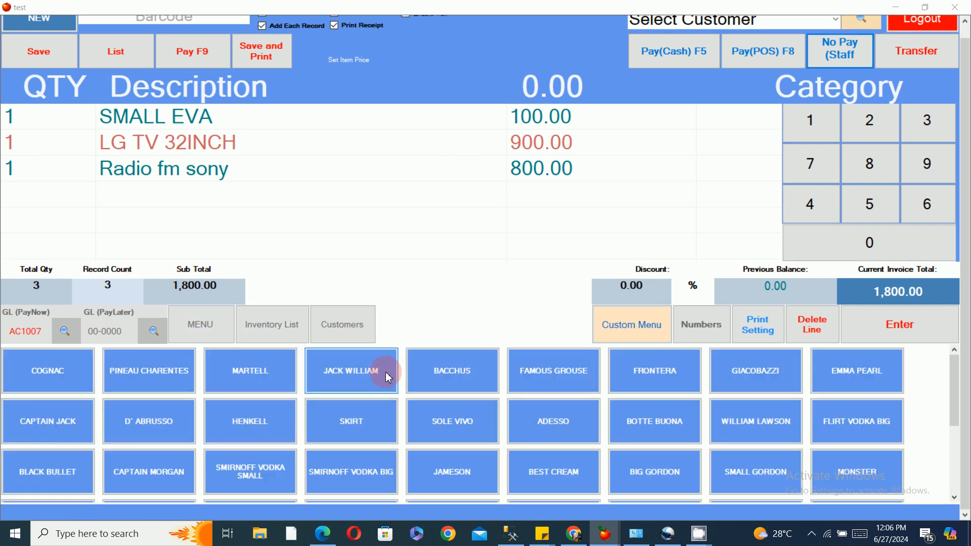
left_click(374, 384)
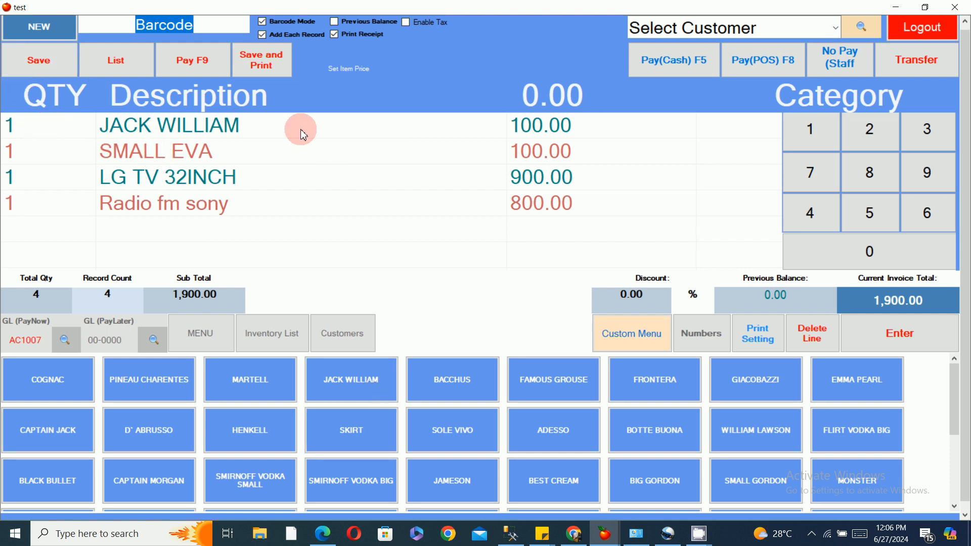
Add another Radio fm sony from the Electronics category to the invoice
left_click(220, 346)
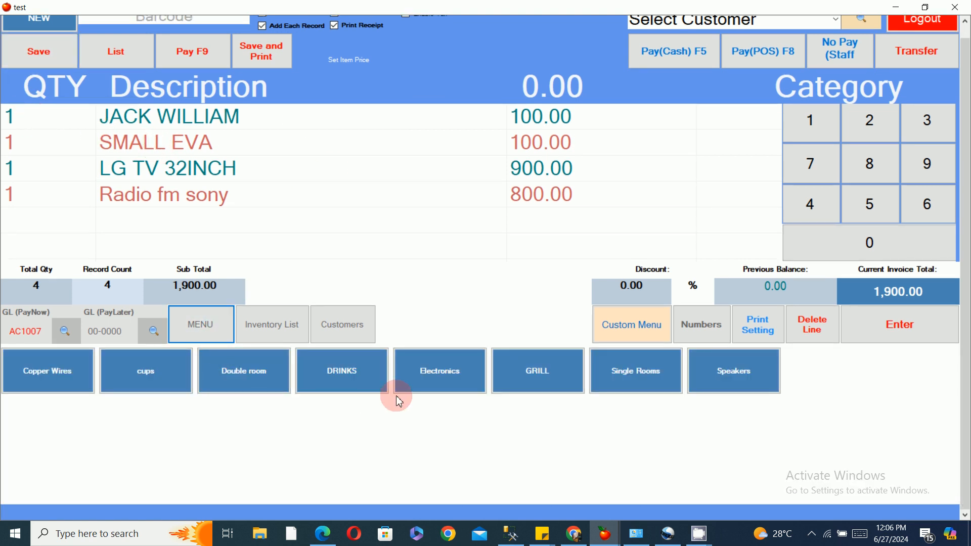
left_click(448, 379)
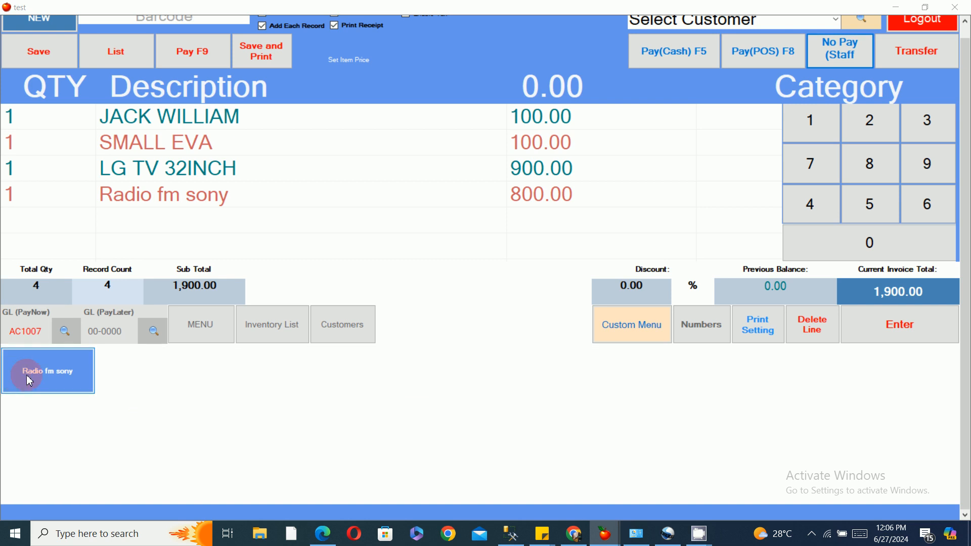
left_click(34, 378)
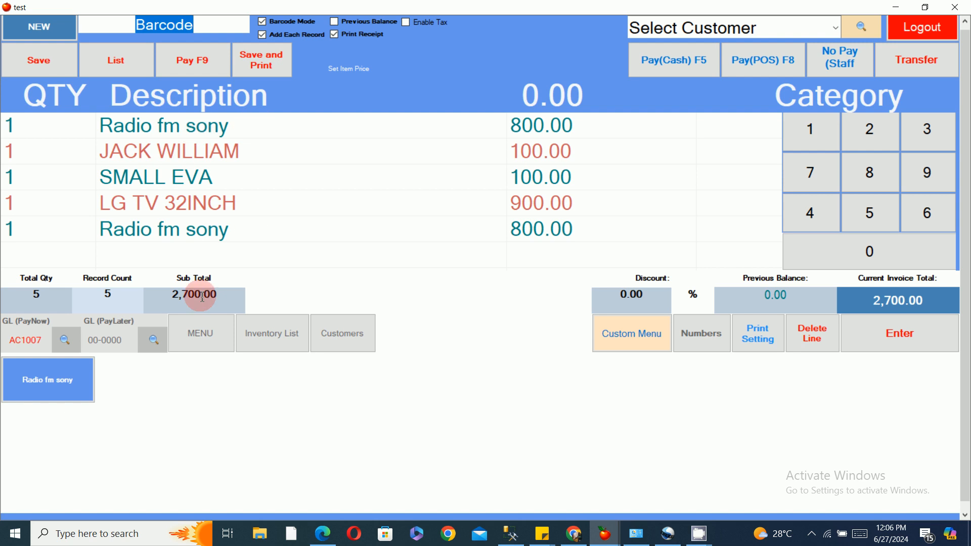
Set the quantity to 3 and add Wire 3 from the Copper Wires category to the invoice
left_click(218, 345)
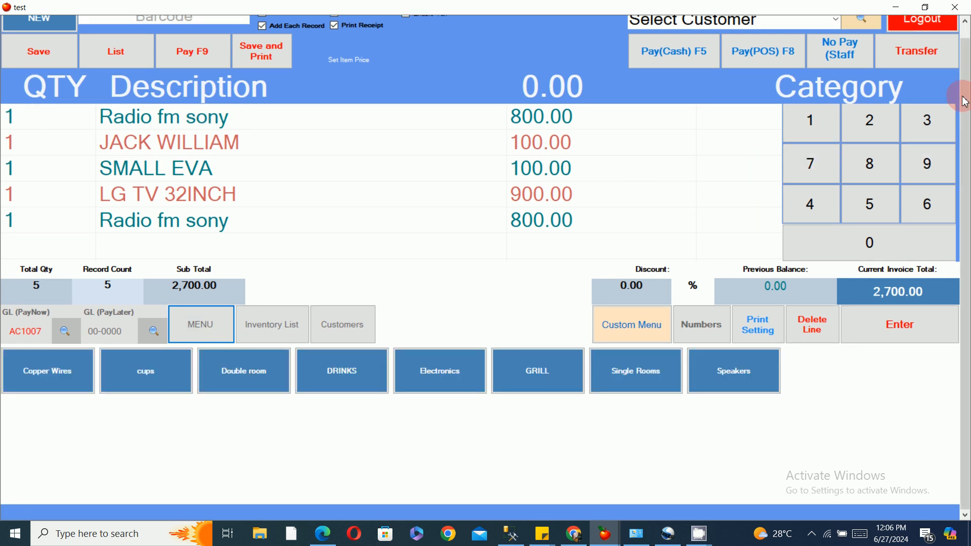
left_click(925, 129)
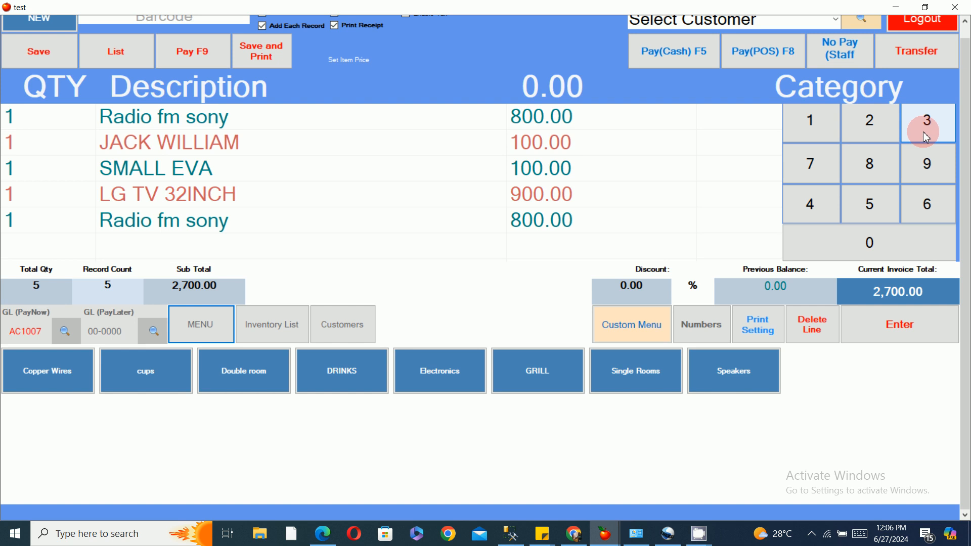
left_click(931, 134)
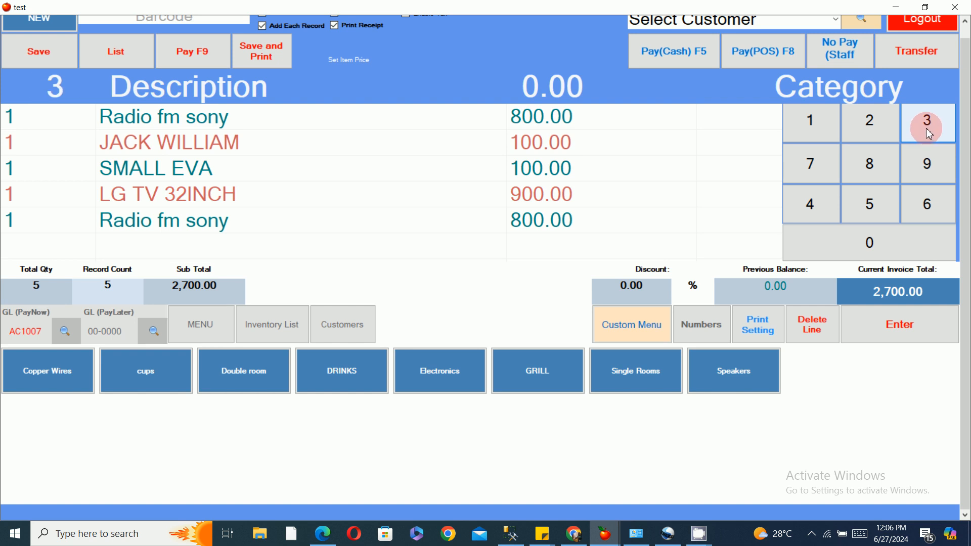
left_click(71, 374)
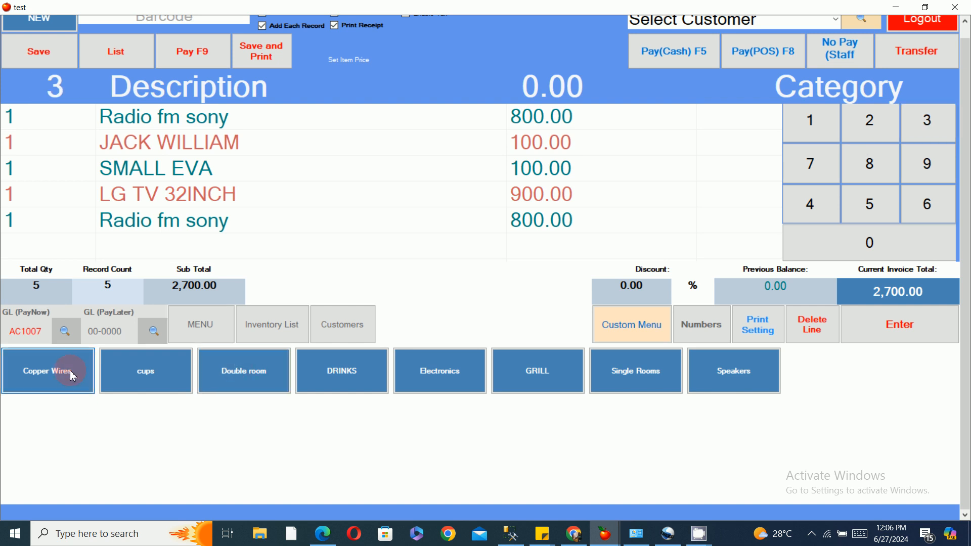
left_click(238, 375)
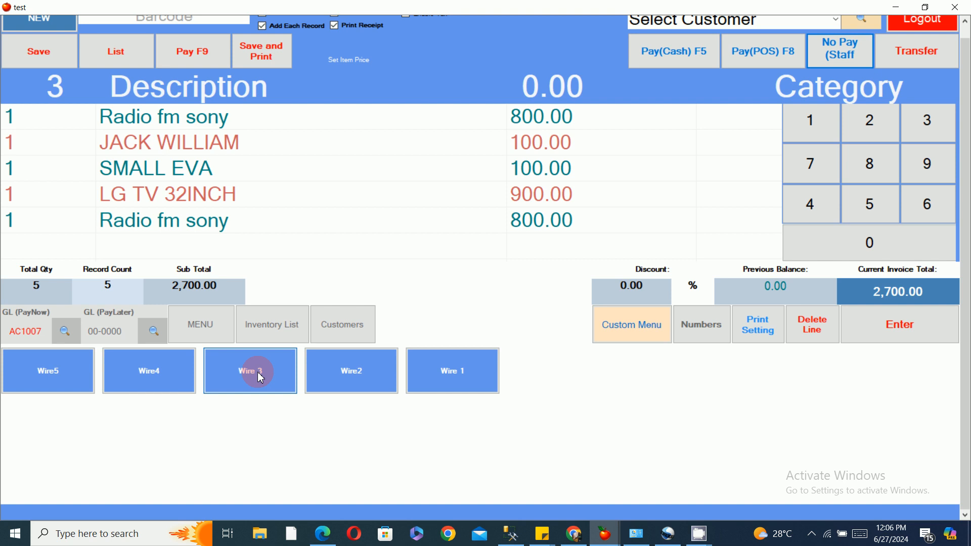
left_click(447, 494)
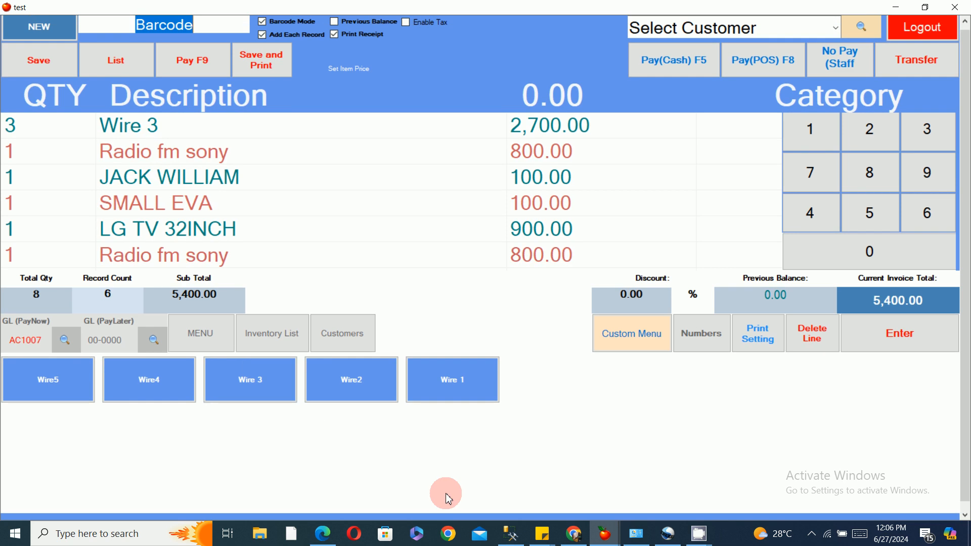
Try to change the quantity of the Wire 3 invoice line to 32
left_click(178, 125)
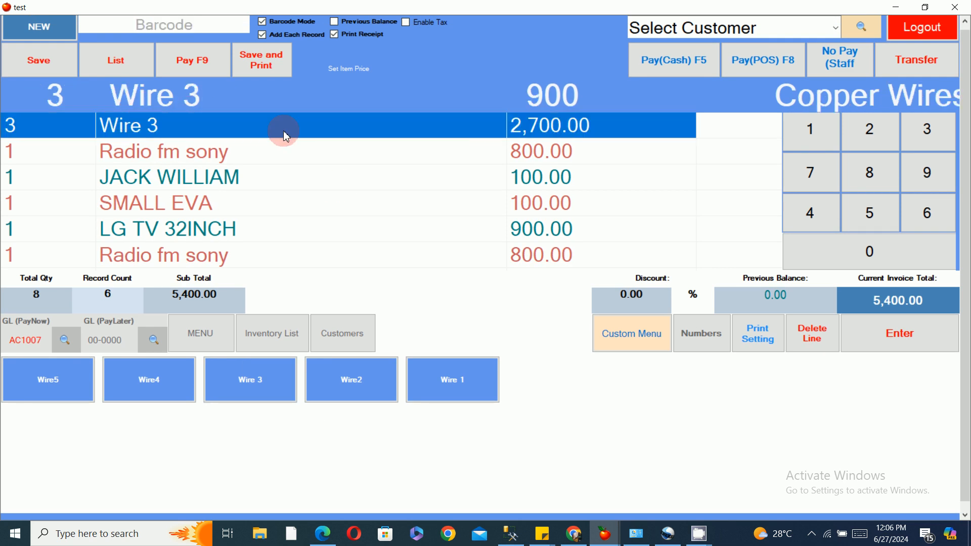
left_click(881, 177)
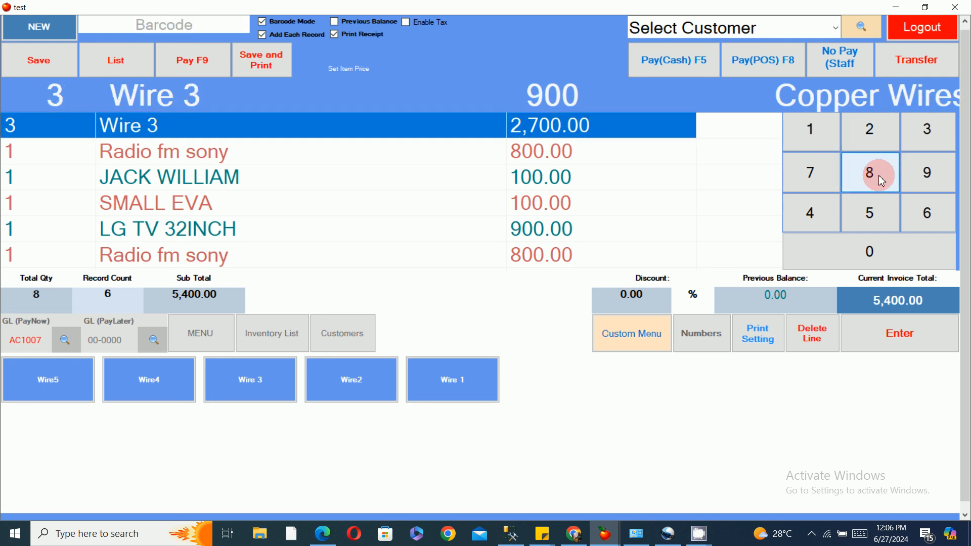
left_click(874, 140)
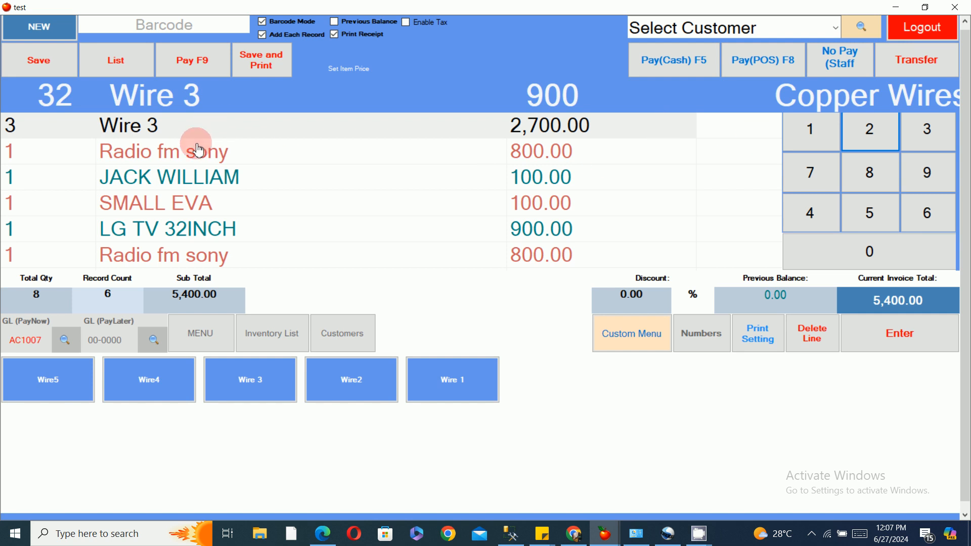
Go through the other invoice lines and replace the LG TV 32INCH line with Wire4 from the Copper Wires category
left_click(221, 158)
left_click(173, 180)
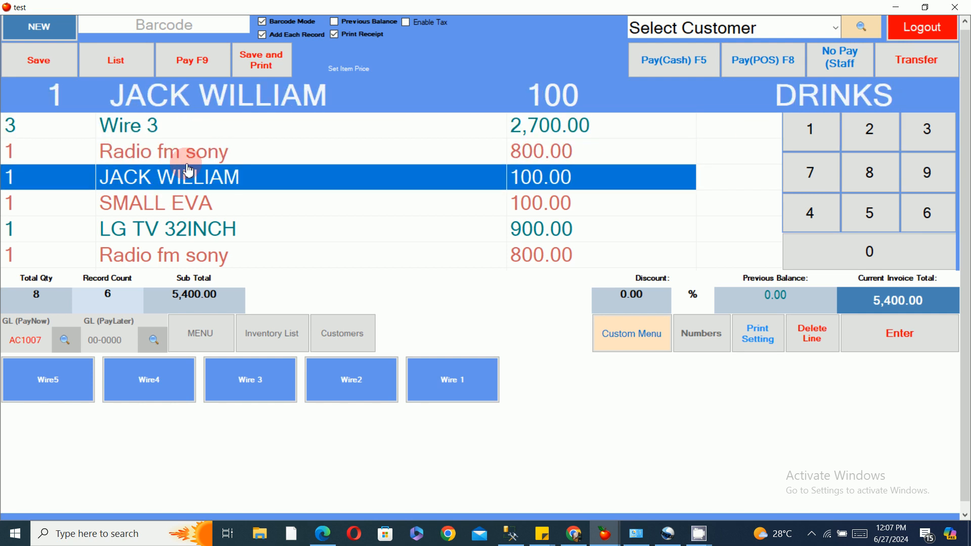
left_click(189, 147)
left_click(177, 203)
left_click(143, 230)
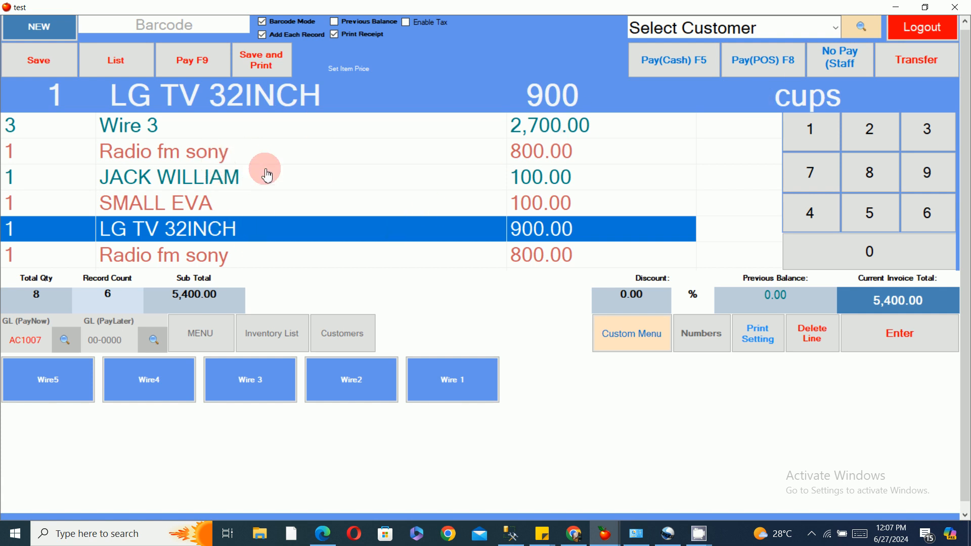
left_click(184, 377)
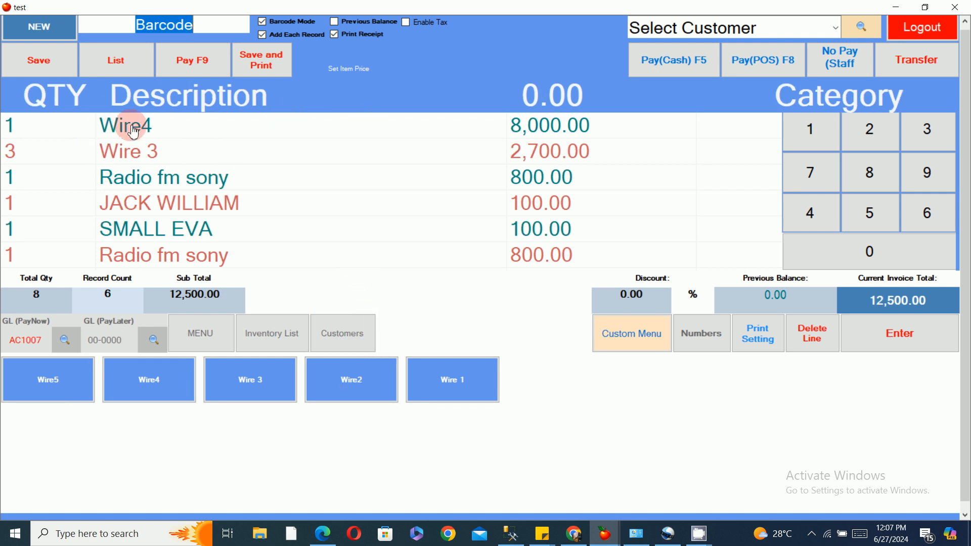
Delete the Wire4 and Wire 3 lines from the invoice
left_click(158, 133)
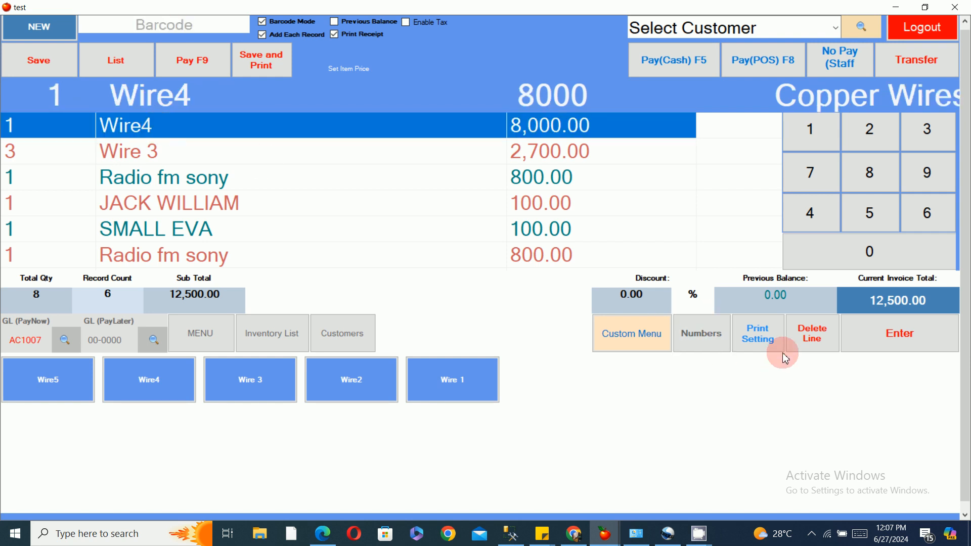
left_click(809, 345)
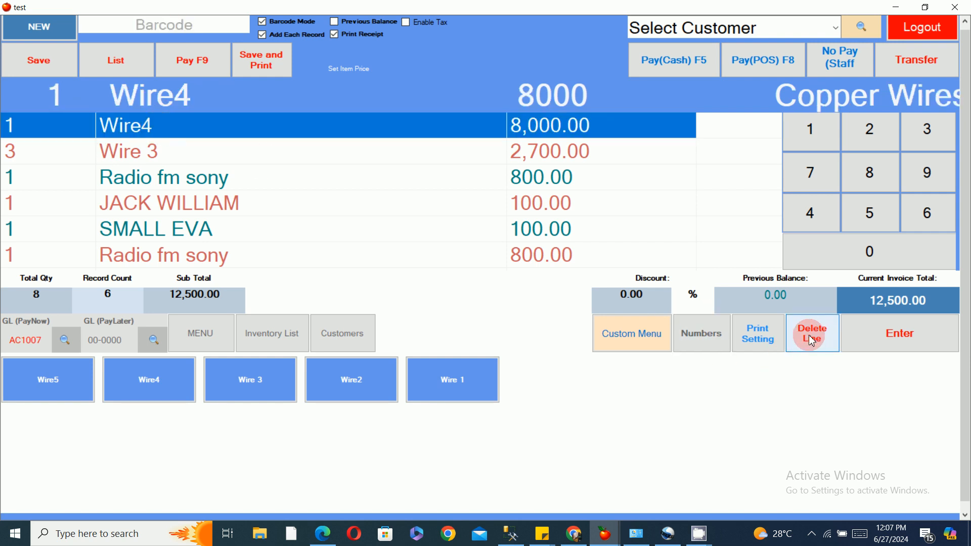
left_click(818, 335)
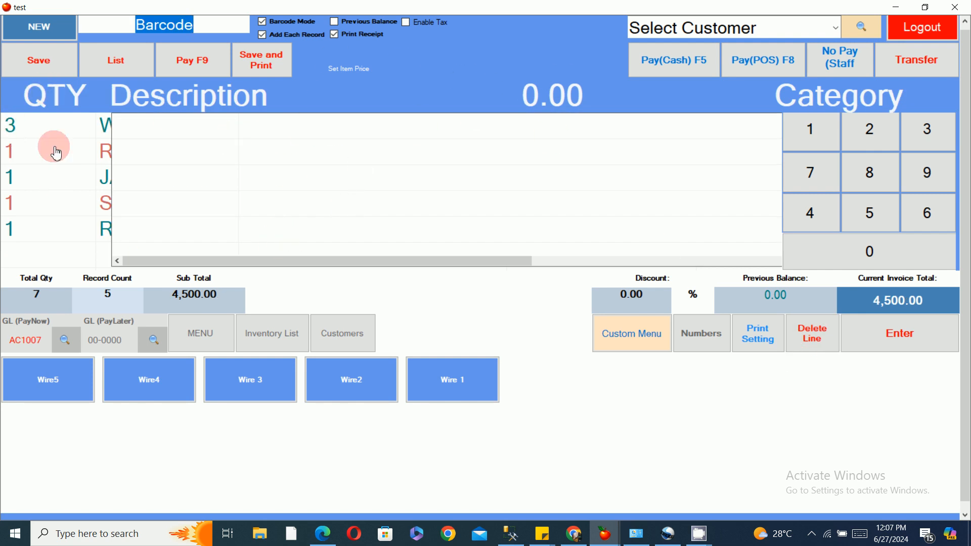
left_click(72, 127)
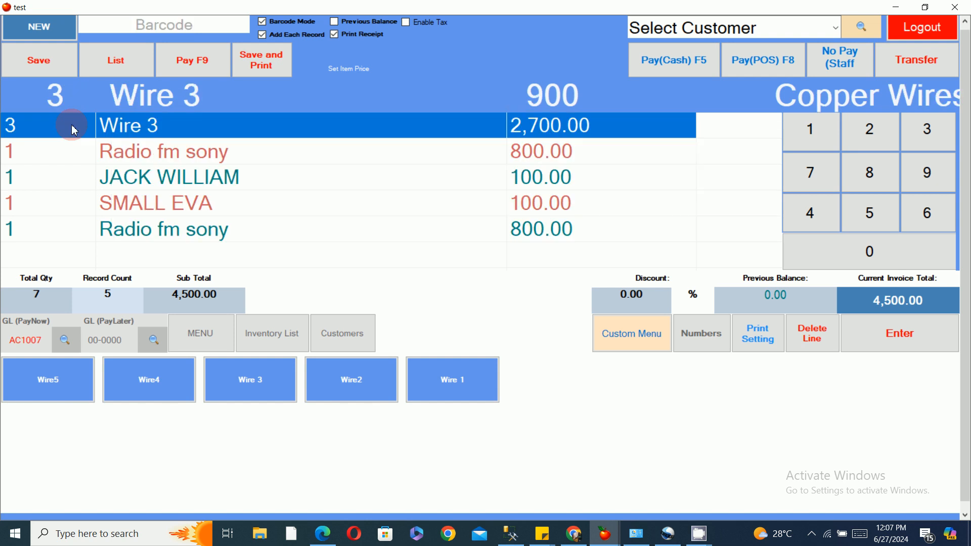
left_click(812, 332)
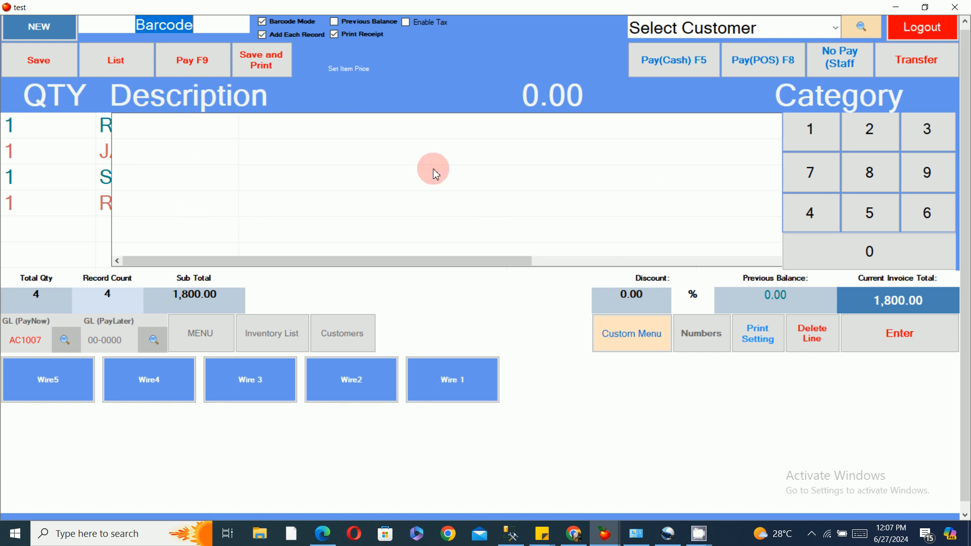
Add GOLDBERG to the invoice through a description search for "go" and delete the SMALL EVA line
left_click(241, 103)
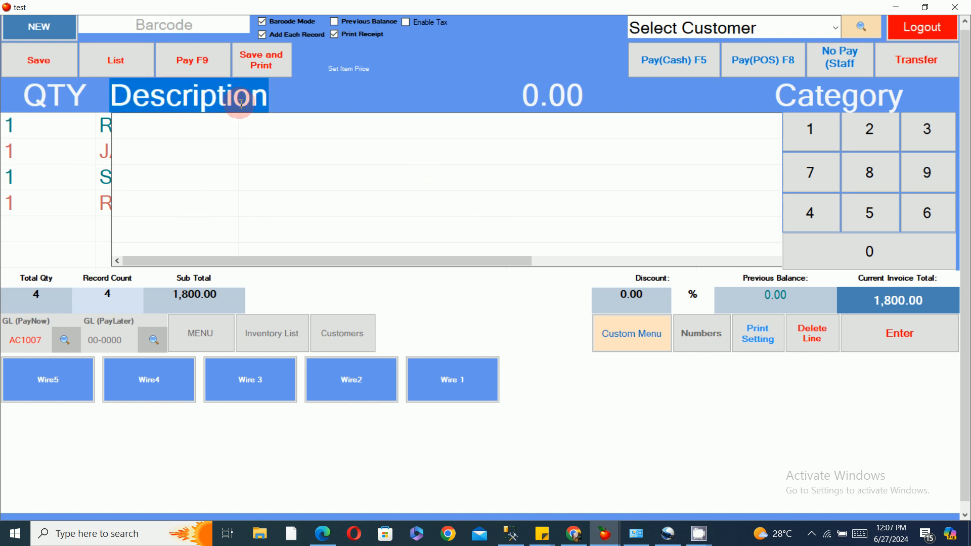
type("go")
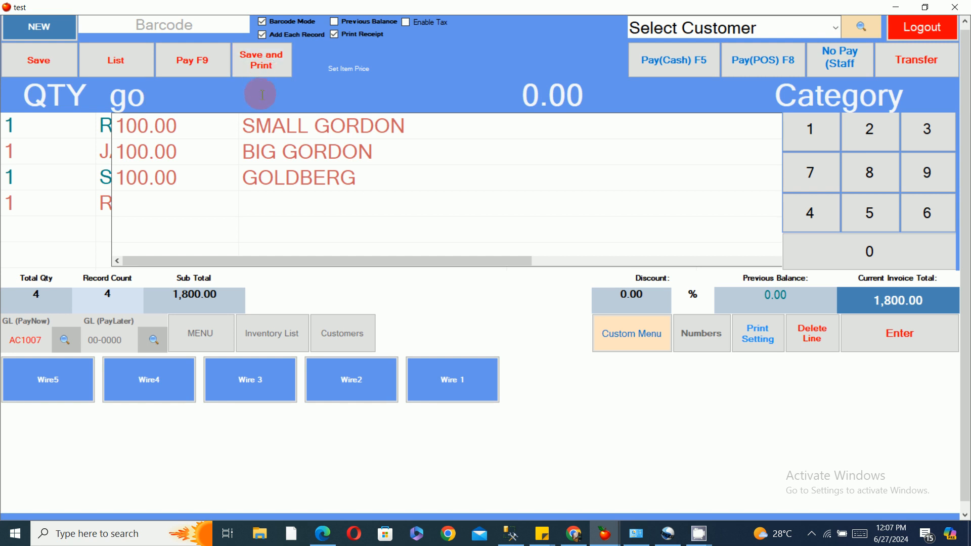
left_click(292, 182)
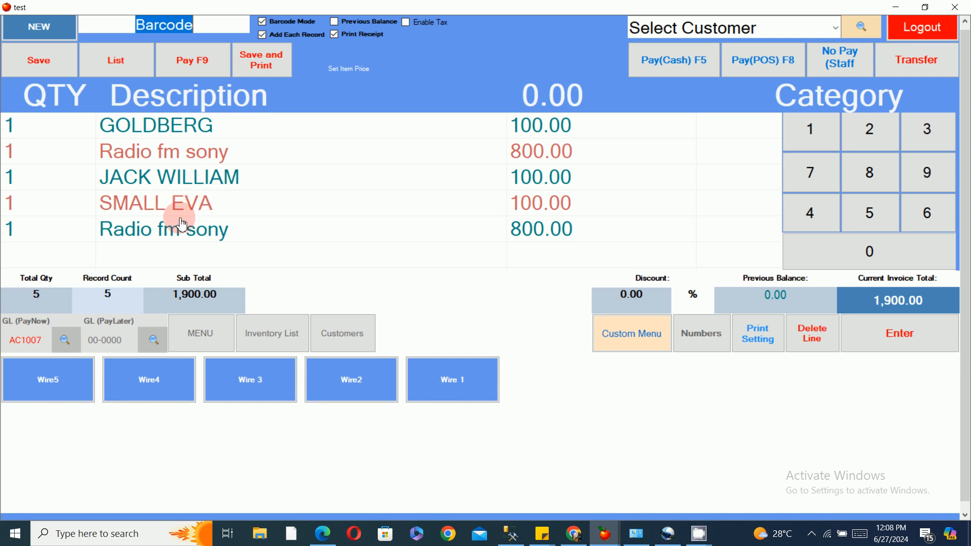
left_click(179, 202)
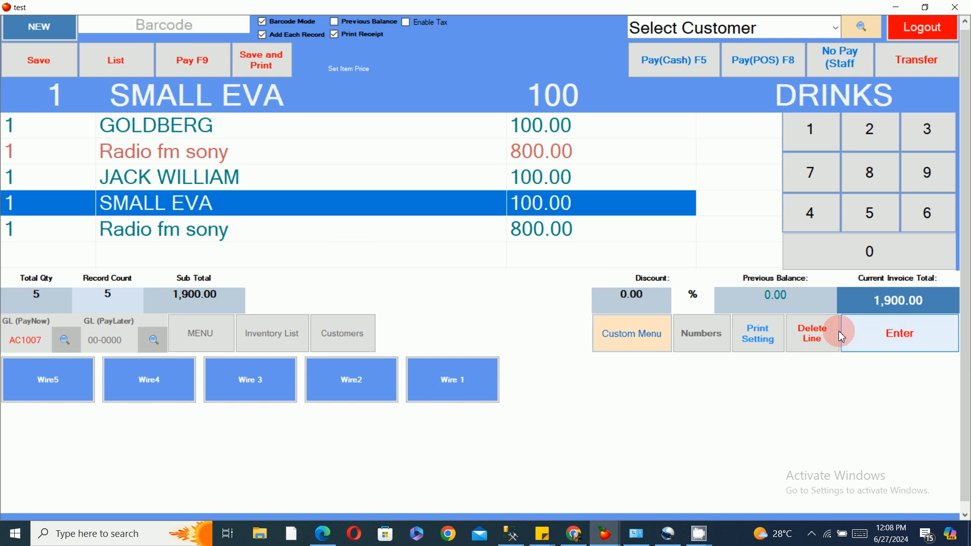
left_click(812, 336)
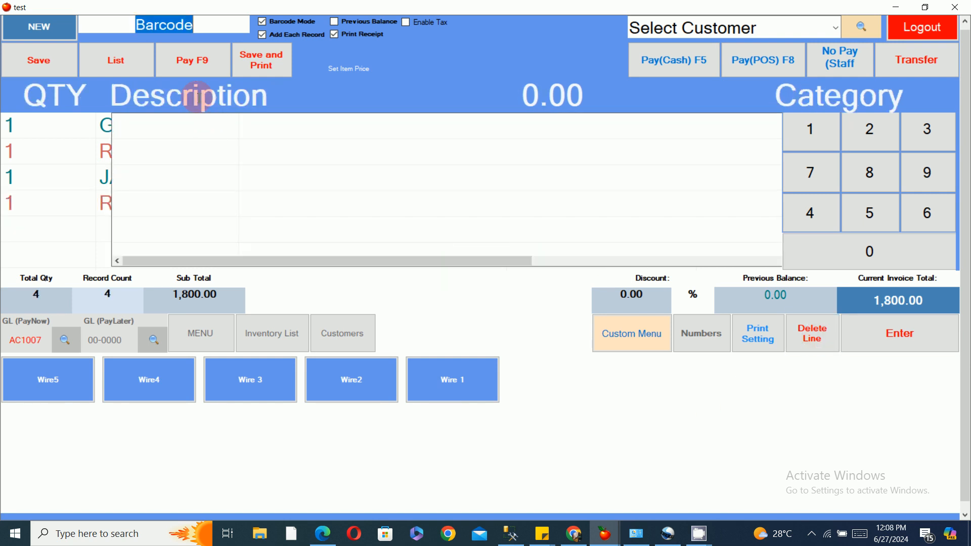
Search the item descriptions for "wi" and add Wire 1 to the invoice
left_click(198, 97)
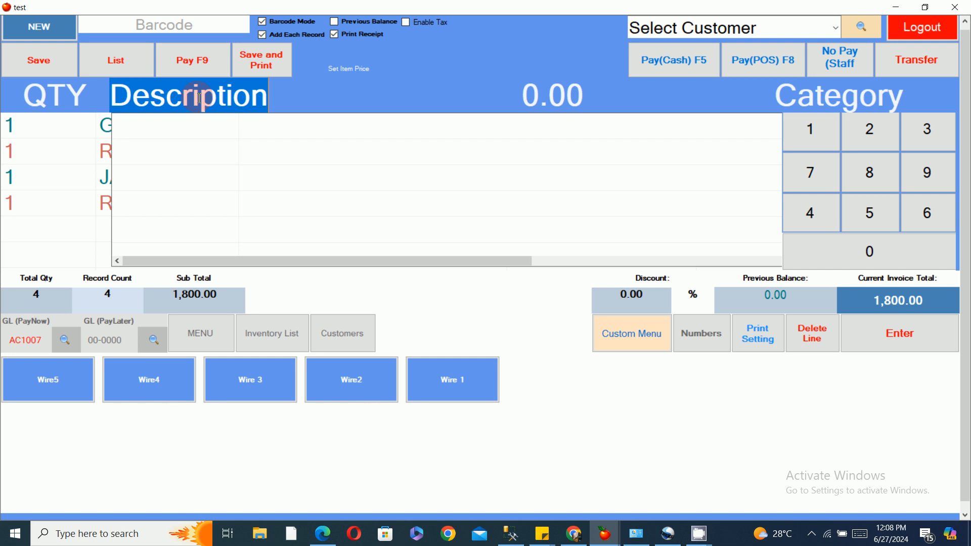
type("wi")
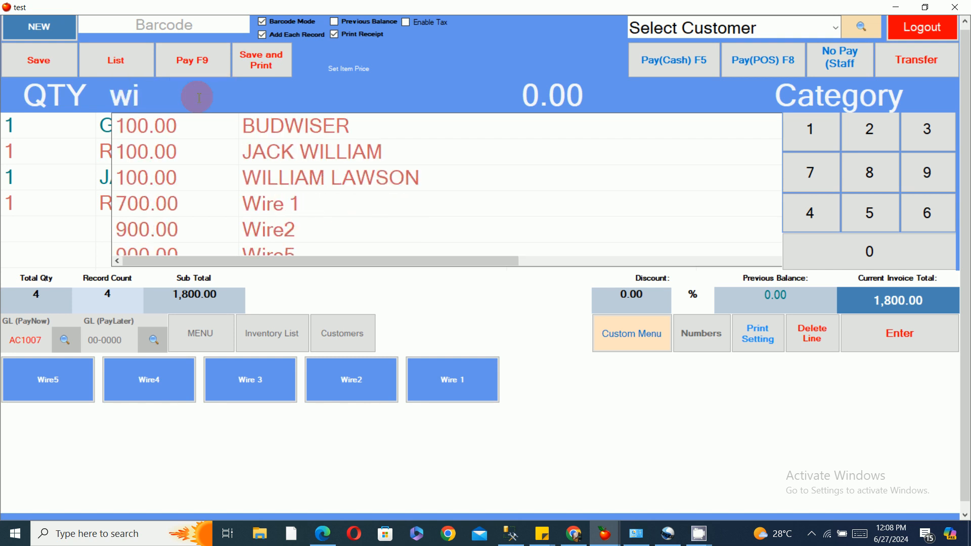
left_click(359, 204)
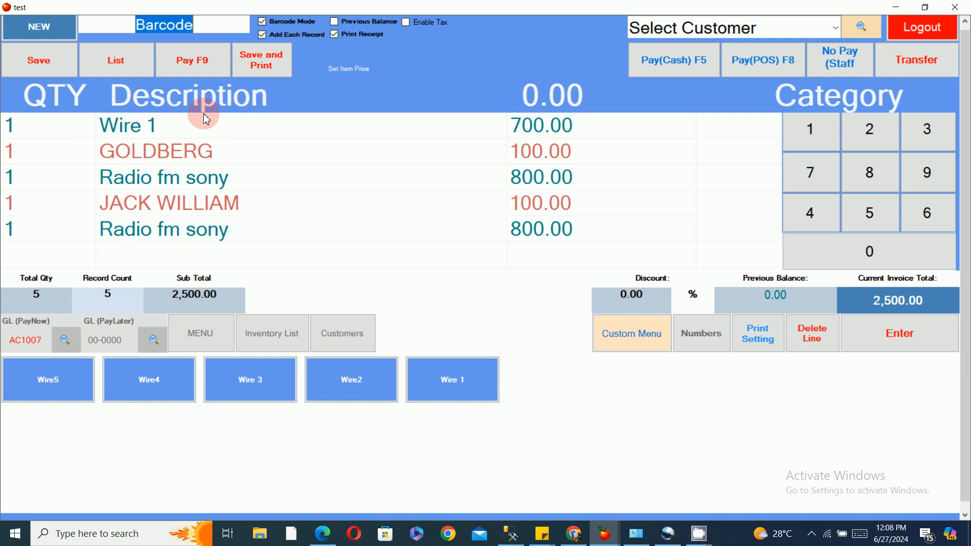
Add LG TV 32INCH from the cups category to the invoice
left_click(200, 334)
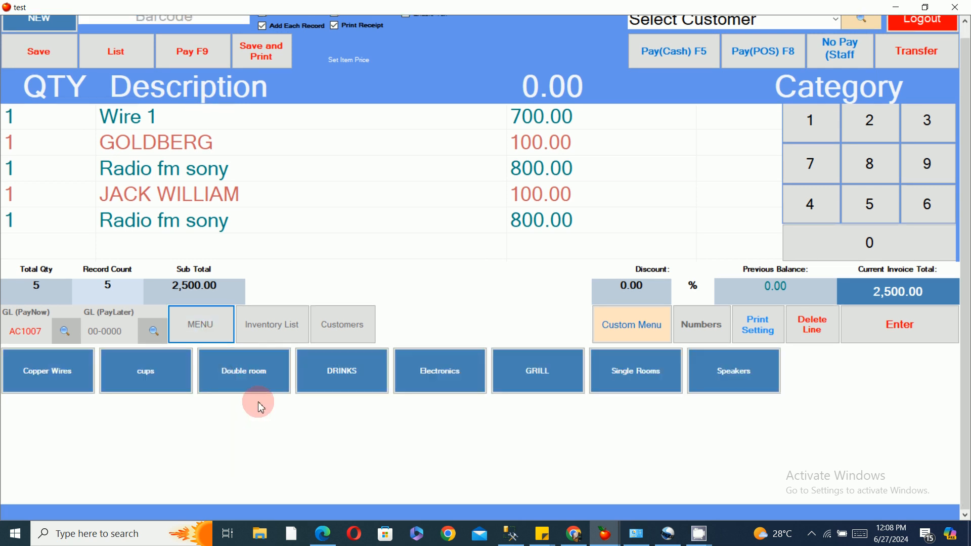
left_click(374, 382)
left_click(202, 334)
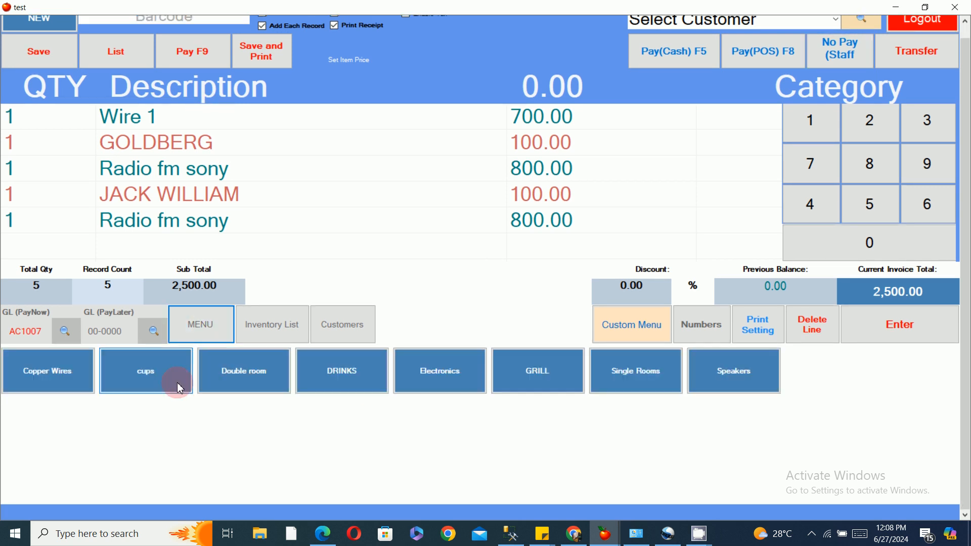
left_click(145, 377)
left_click(50, 388)
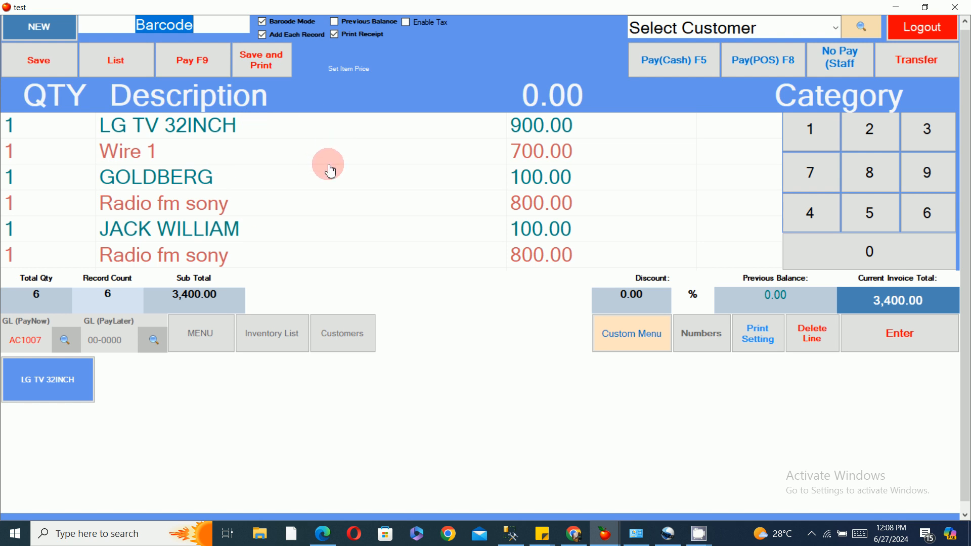
Add HOTDOG and SMIRNOFF VODKA BIG to the invoice through description searches for "ho" and "big"
left_click(186, 340)
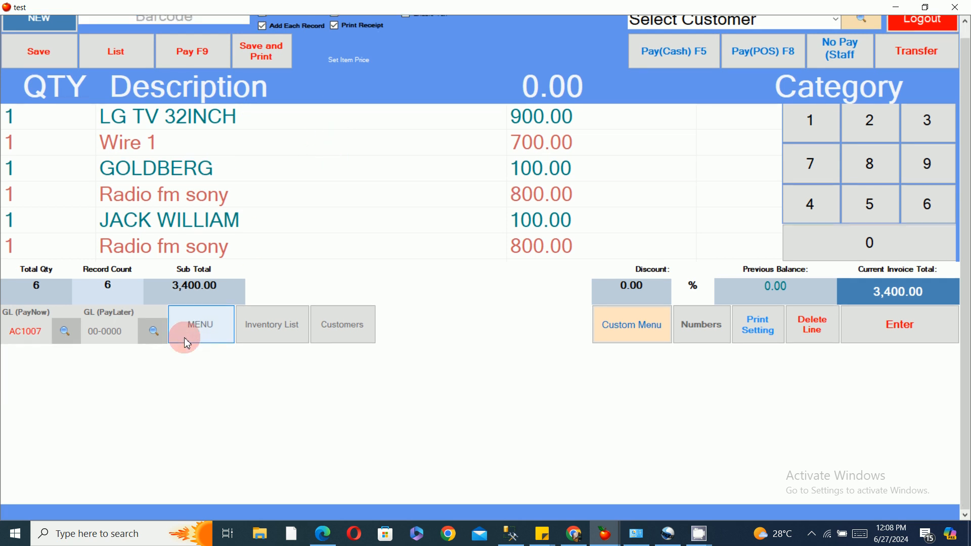
double_click(242, 89)
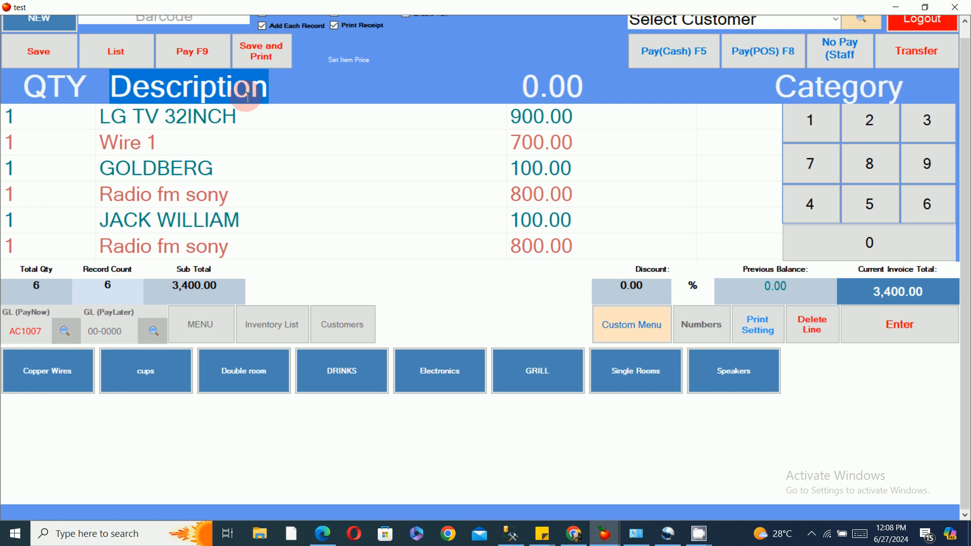
type("ho")
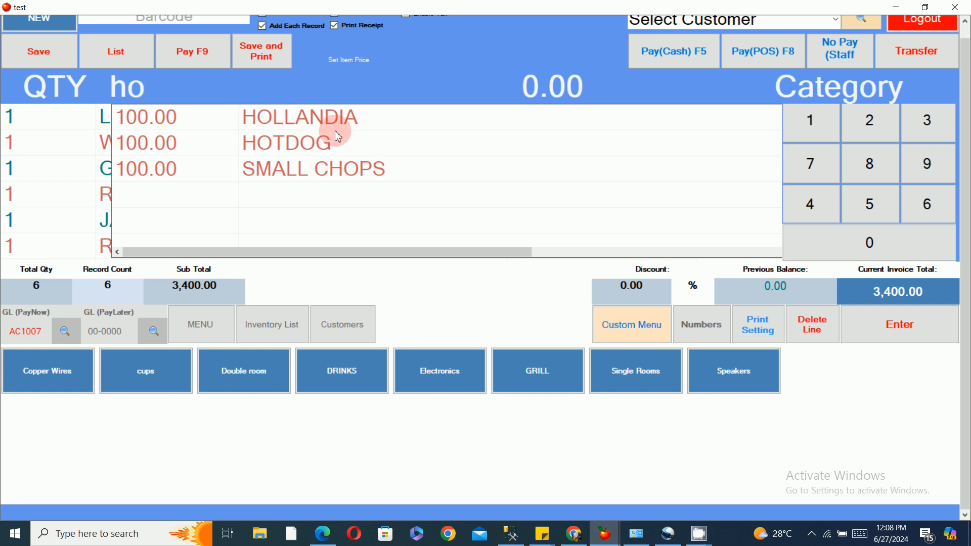
left_click(332, 144)
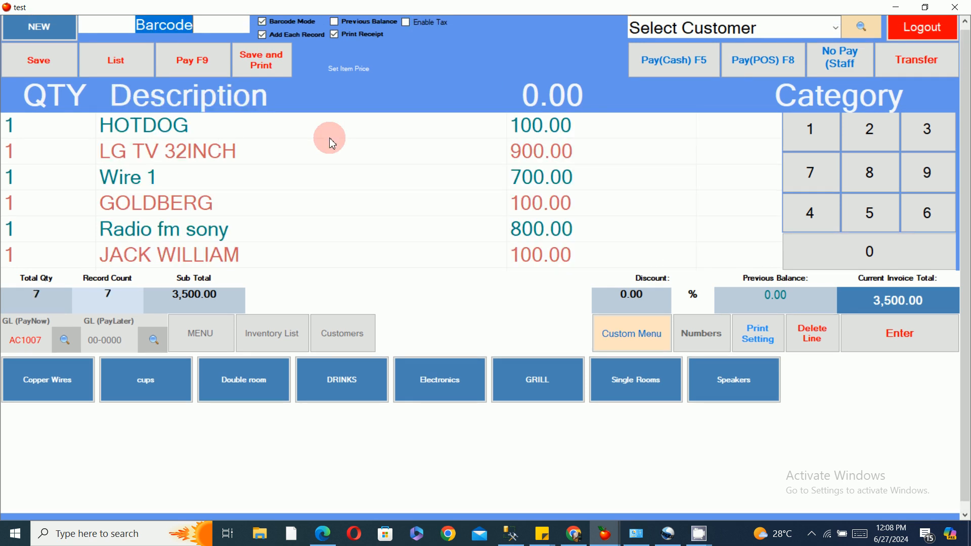
left_click(255, 101)
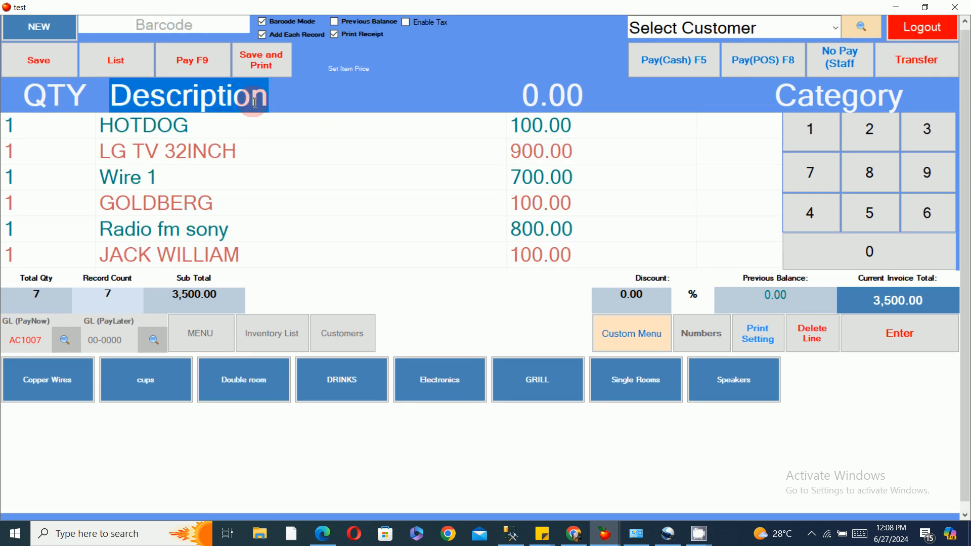
type("big")
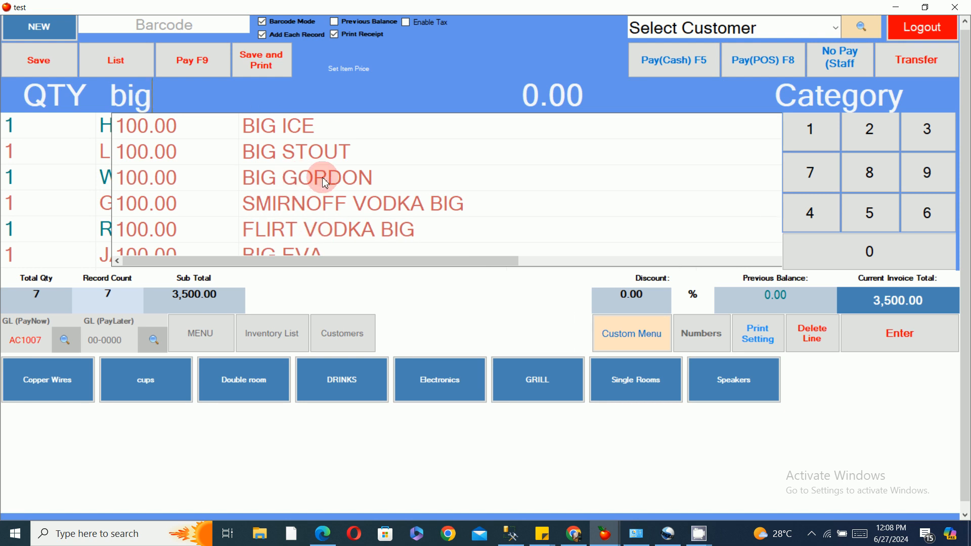
left_click(387, 209)
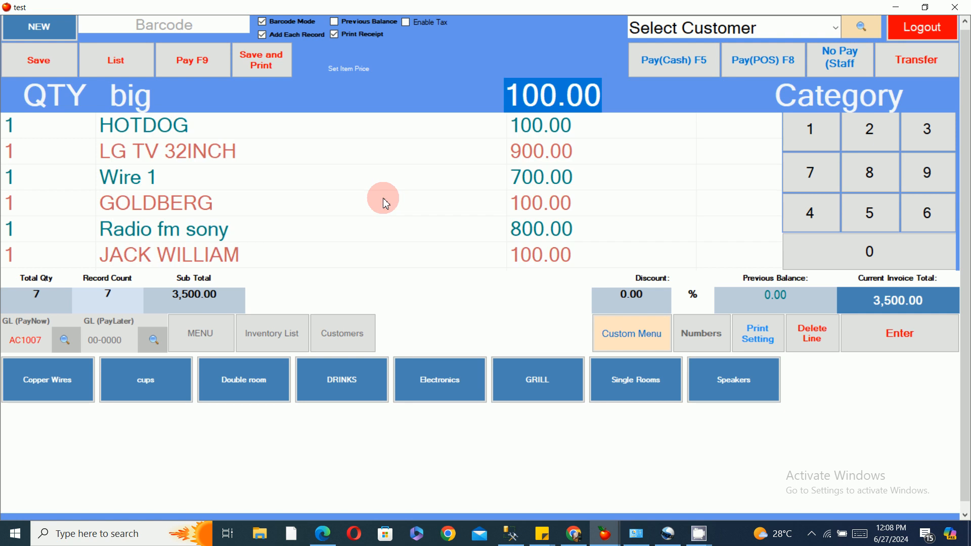
Search the item descriptions for "wir" and add Wire5 to the invoice
left_click(238, 96)
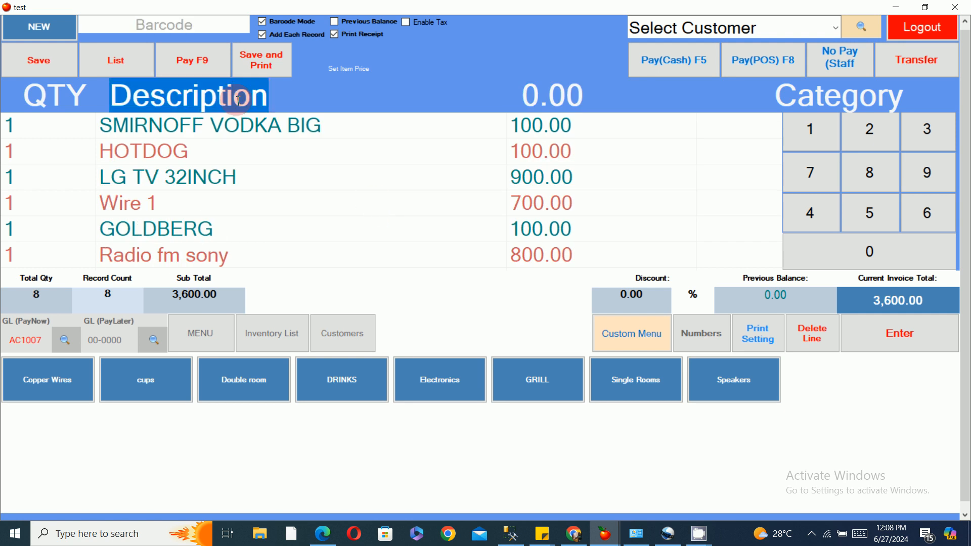
type("wi")
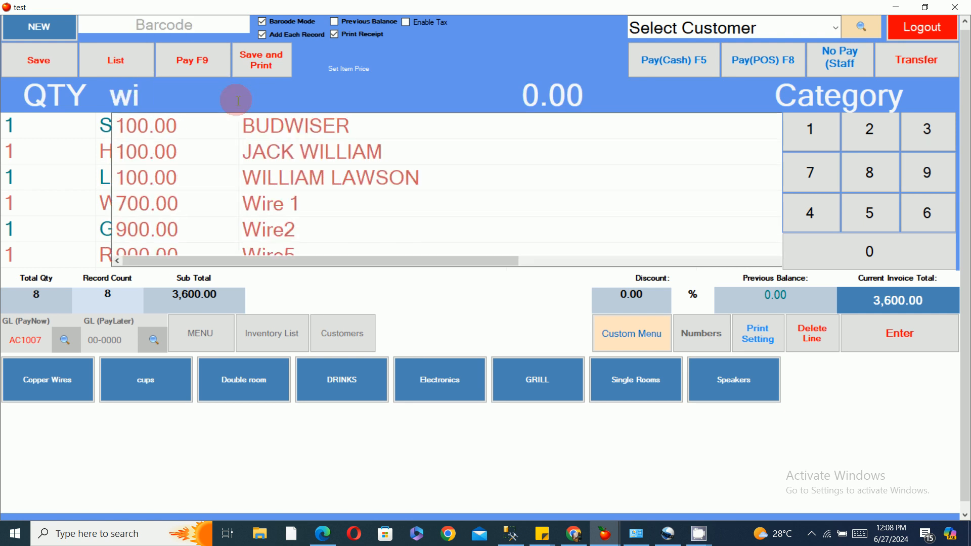
type("r")
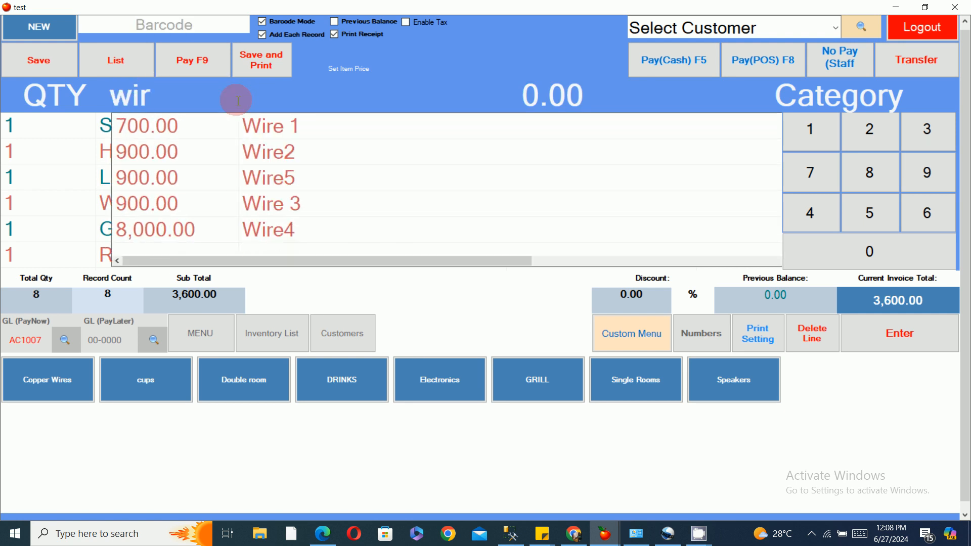
left_click(302, 178)
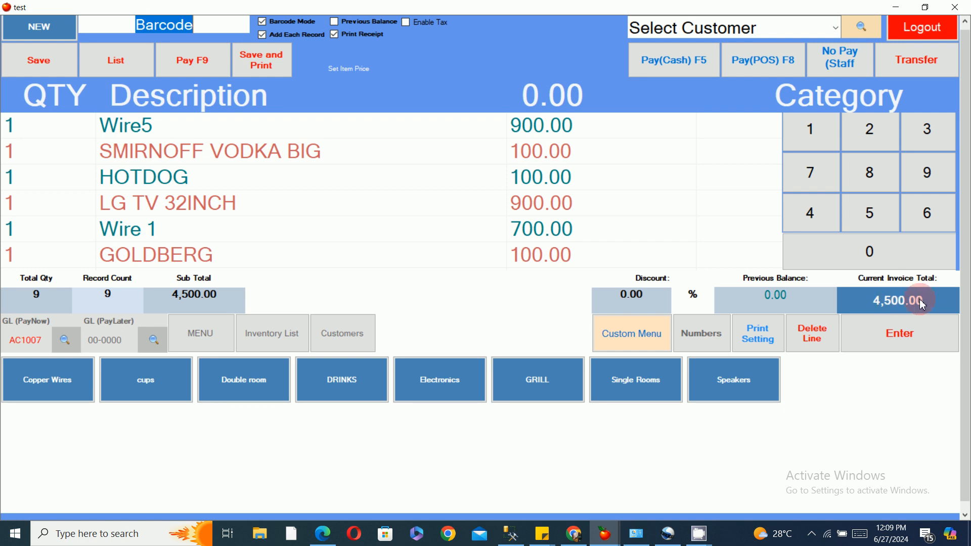
Delete the HOTDOG line from the invoice and dismiss the item search list
left_click(142, 181)
left_click(799, 346)
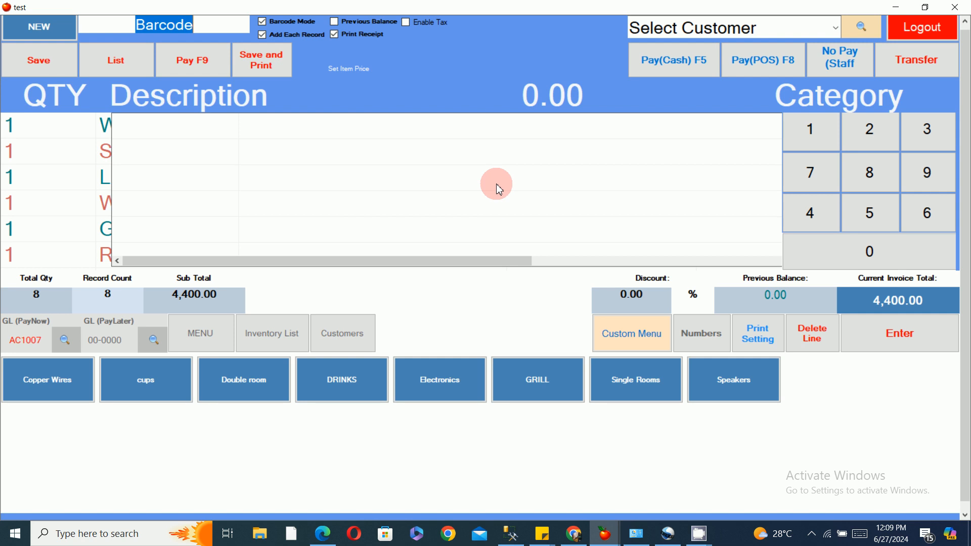
key("Escape")
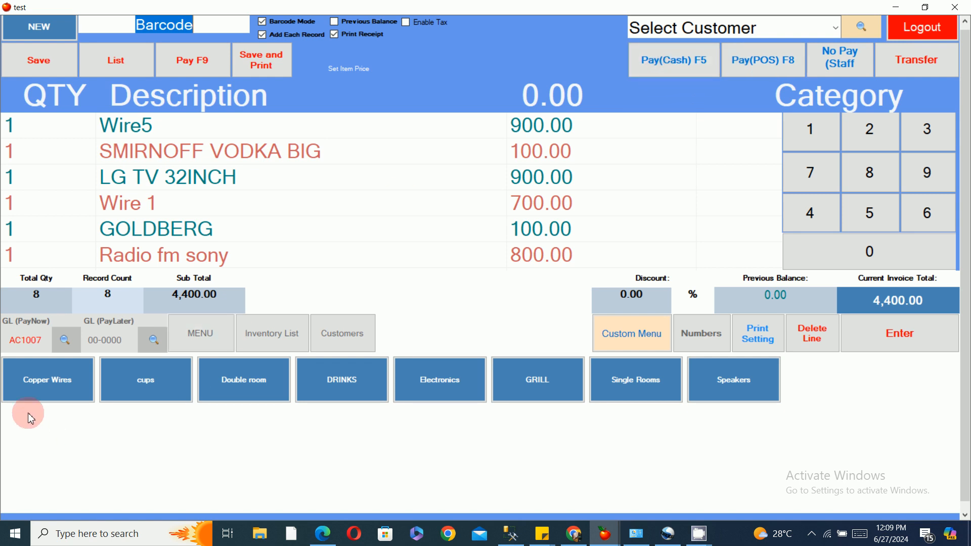
left_click(212, 339)
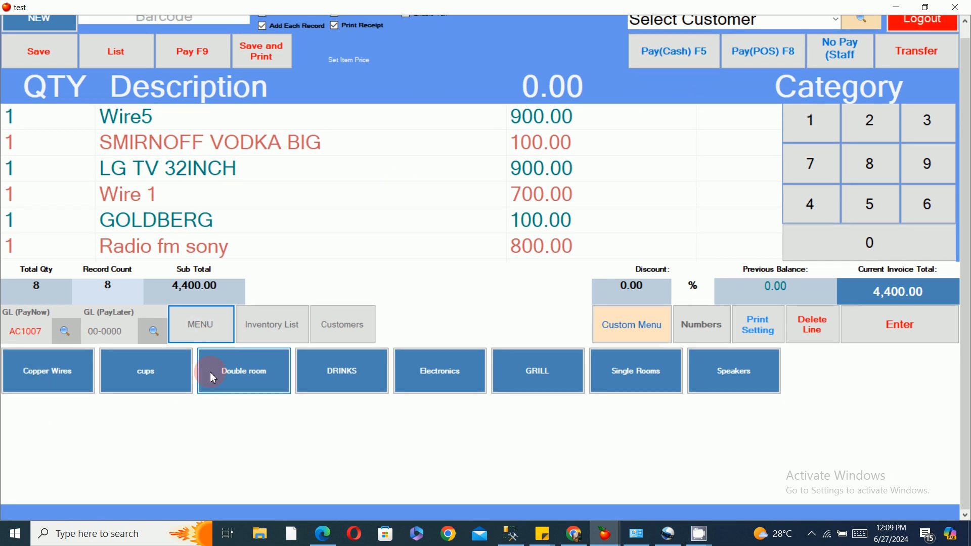
left_click(233, 383)
left_click(207, 345)
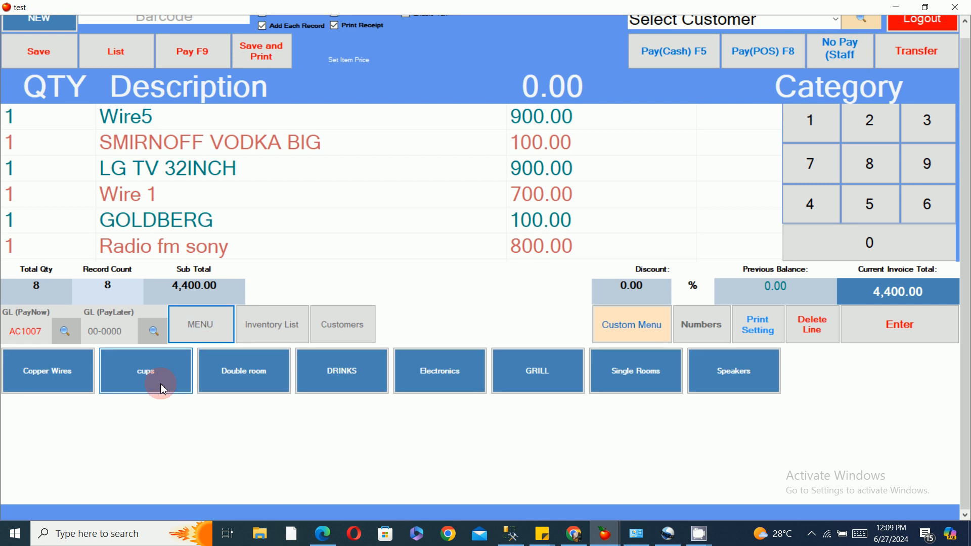
Search the item descriptions for "go" and add SMALL GORDON to the invoice
double_click(196, 91)
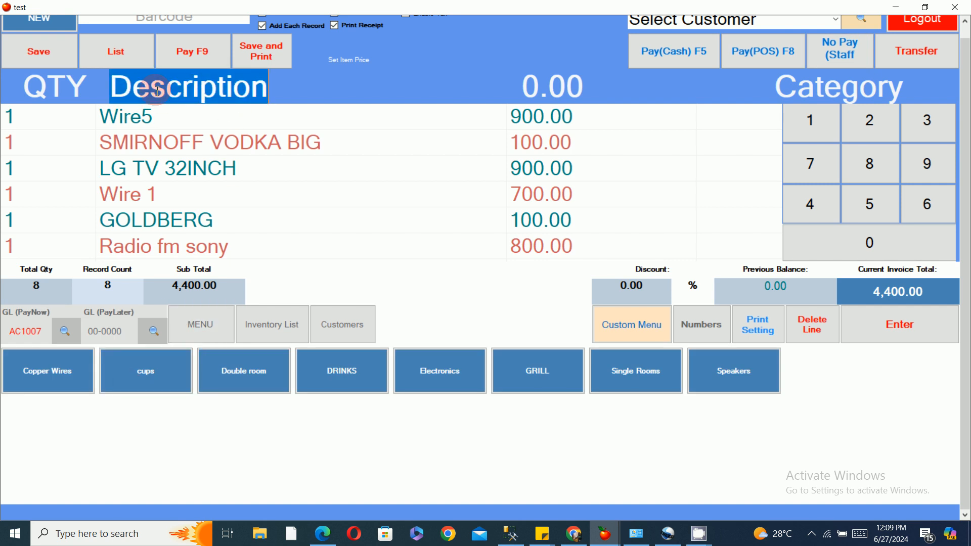
type("go")
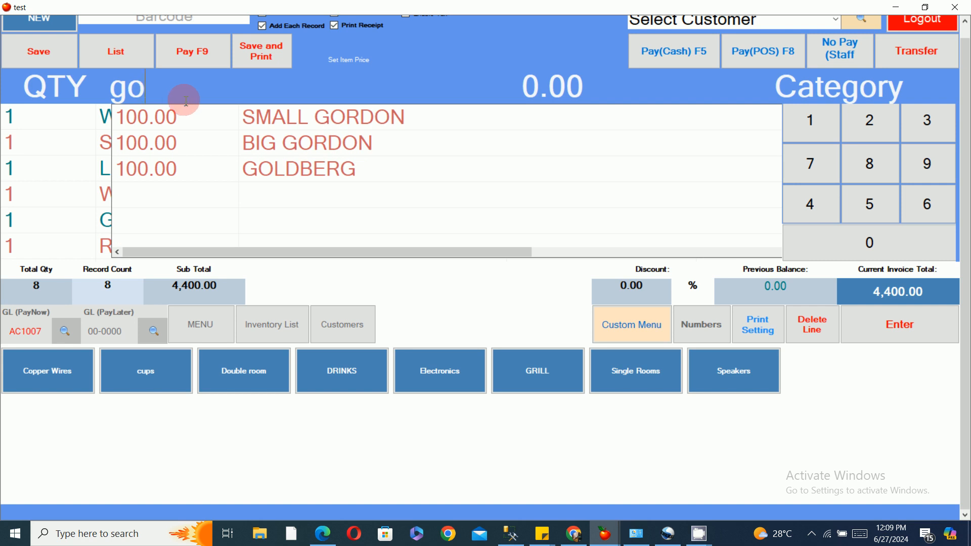
left_click(281, 124)
key("Return")
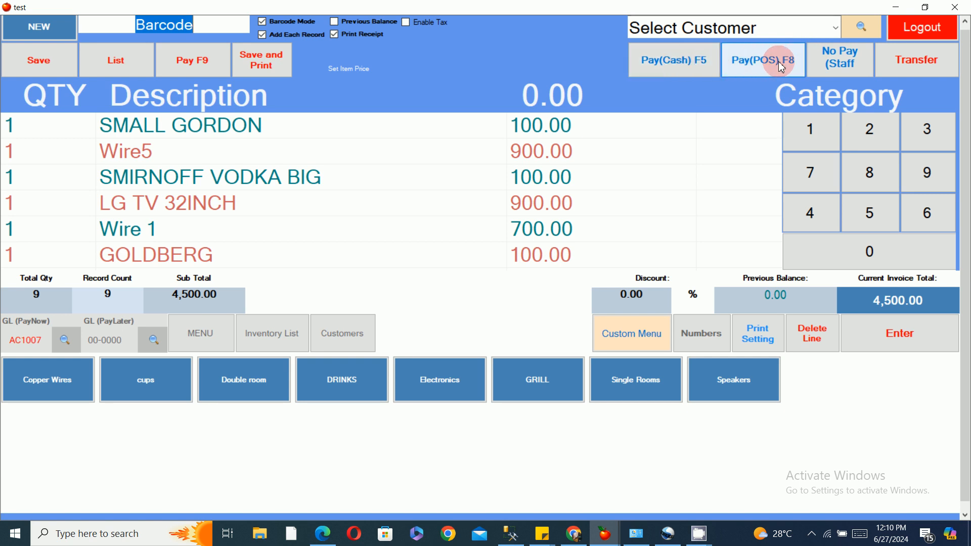
Pay the nine-item invoice in cash and dismiss the activation code dialog without entering a code
left_click(685, 63)
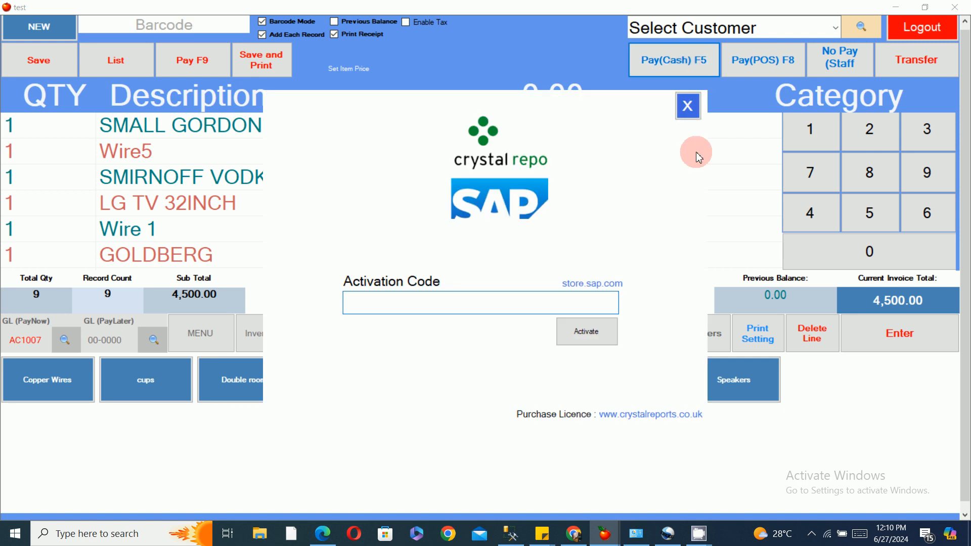
left_click(686, 103)
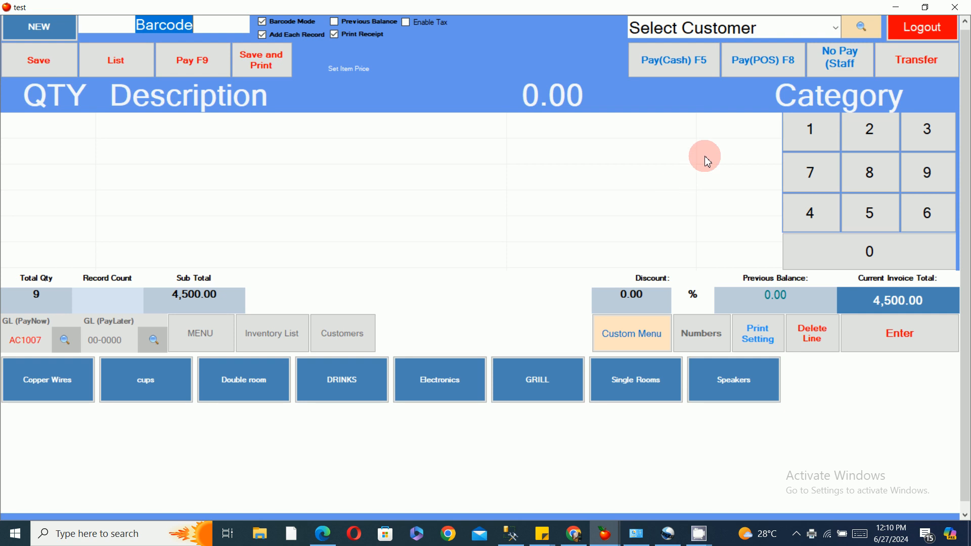
right_click(727, 541)
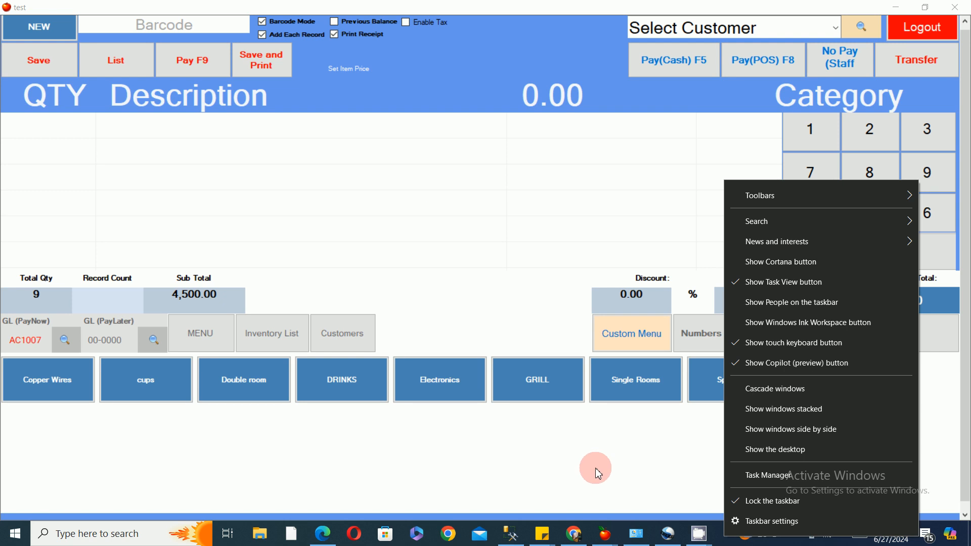
left_click(460, 237)
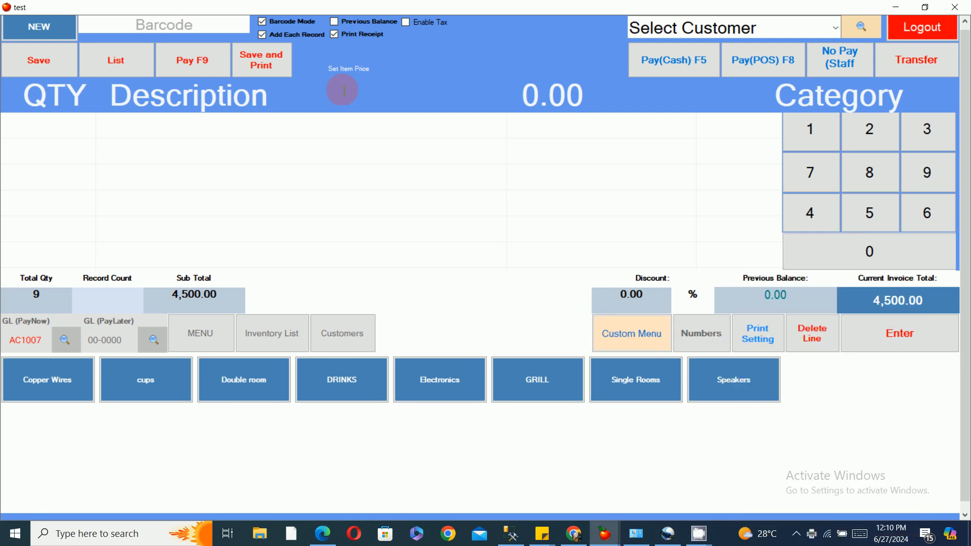
Start a new invoice by searching the item descriptions for "go" and adding SMALL GORDON
left_click(791, 62)
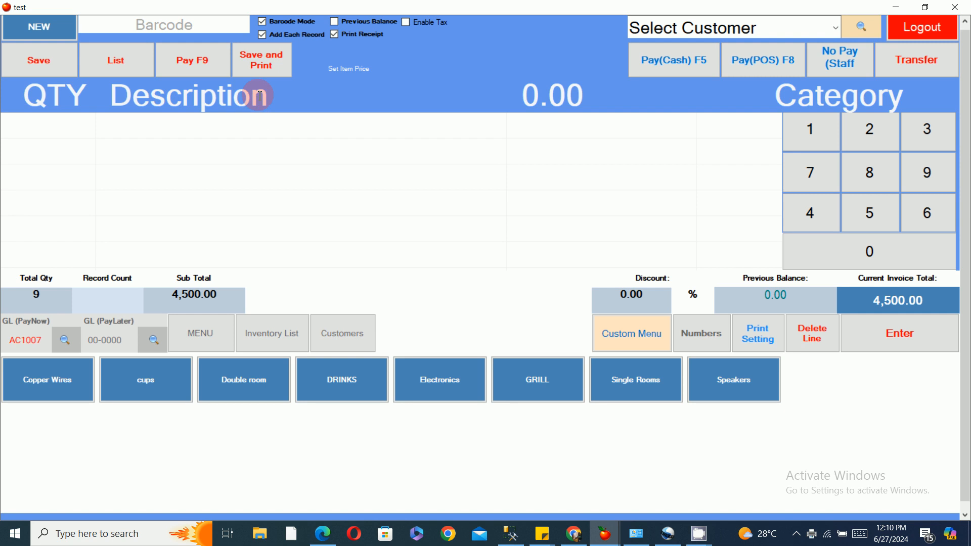
left_click(332, 108)
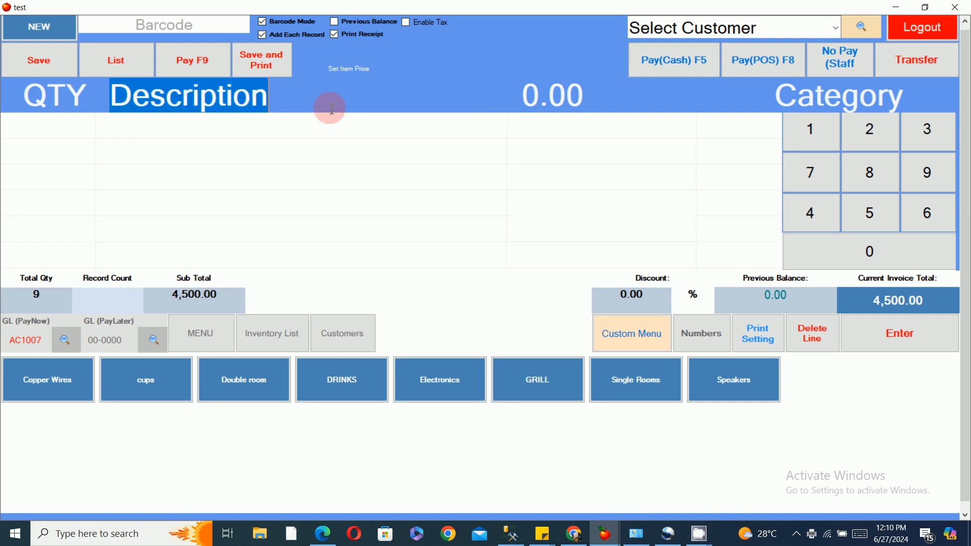
type("go")
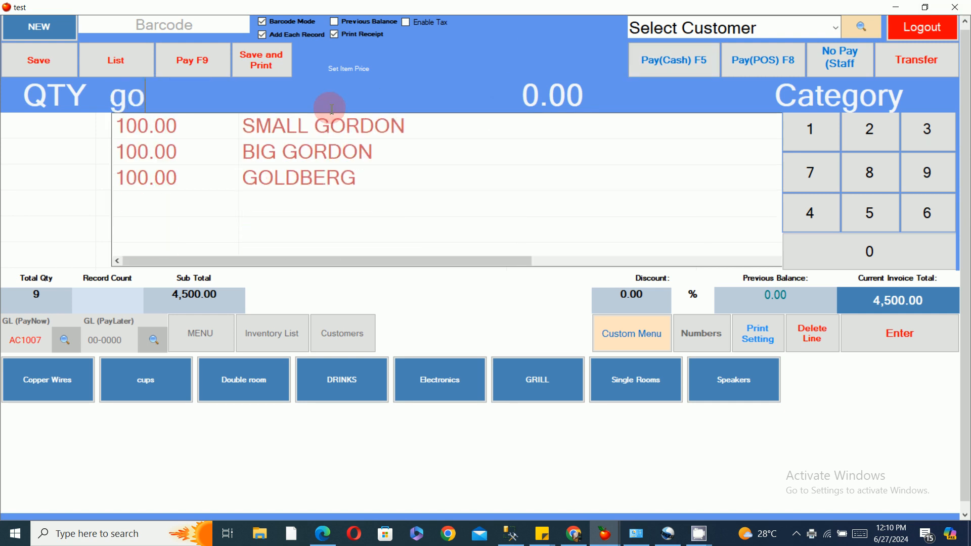
left_click(372, 126)
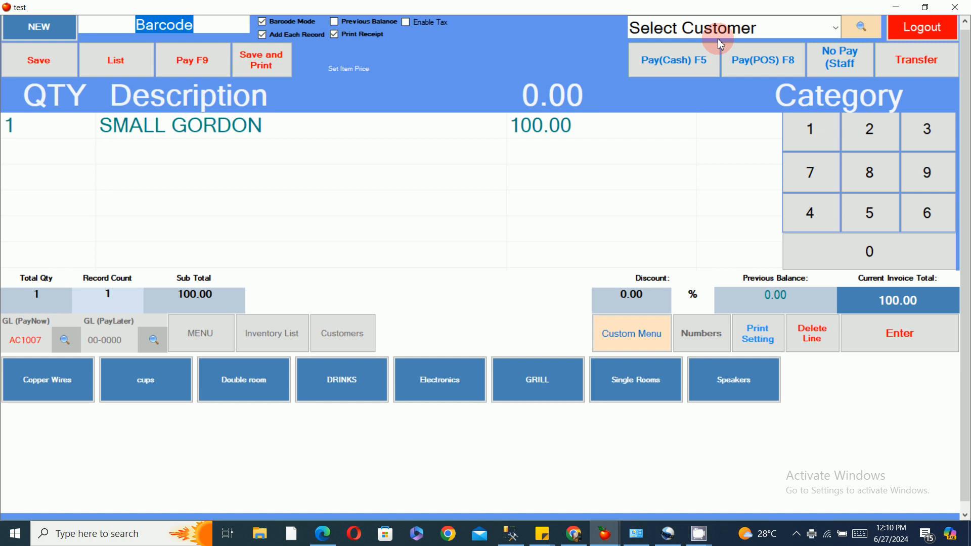
left_click(773, 62)
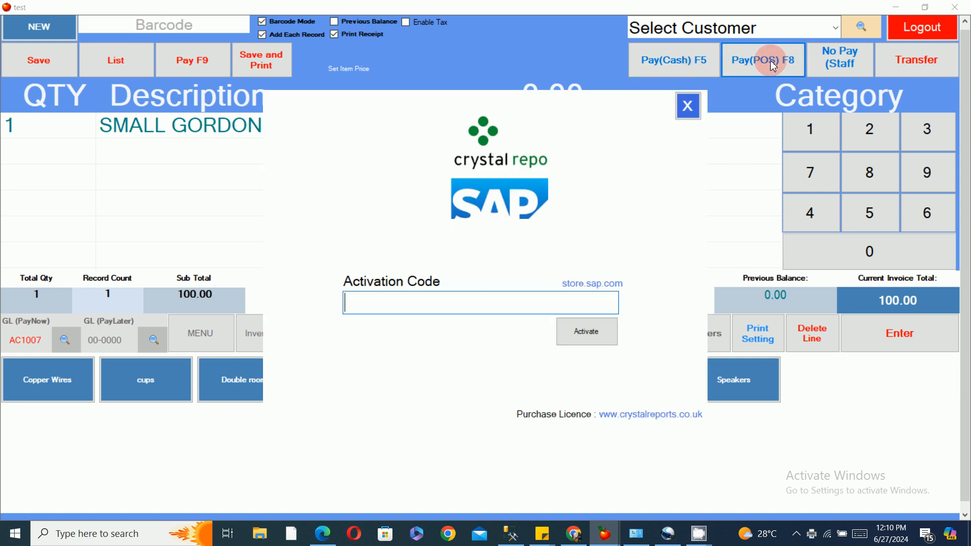
left_click(507, 210)
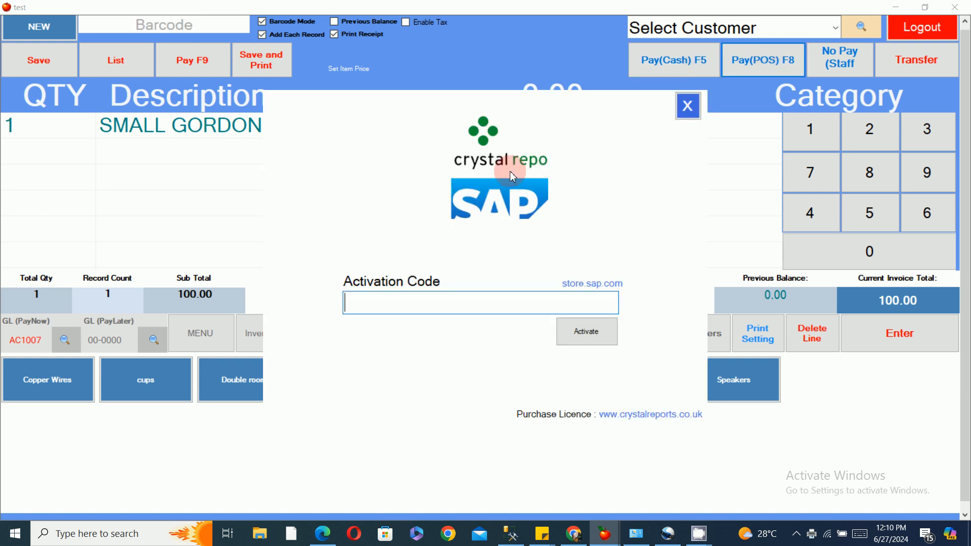
left_click(688, 106)
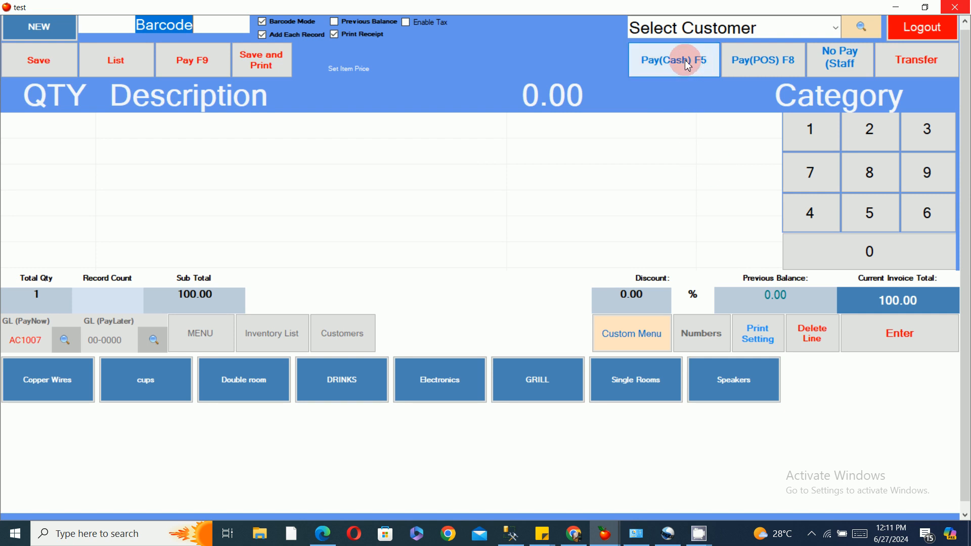
left_click(912, 68)
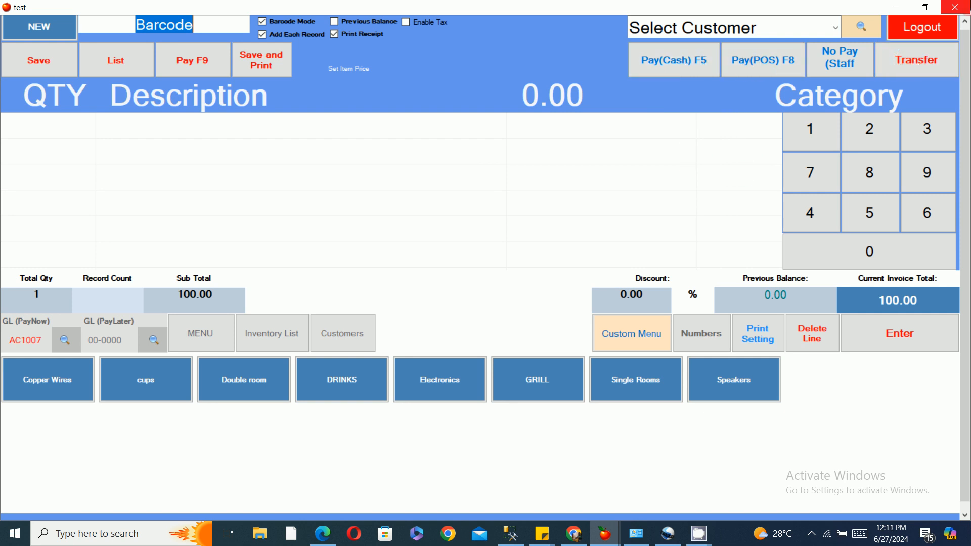
Leave the selling screen and examine the recorded cash and POS sales in the Sales Invoices List
left_click(967, 6)
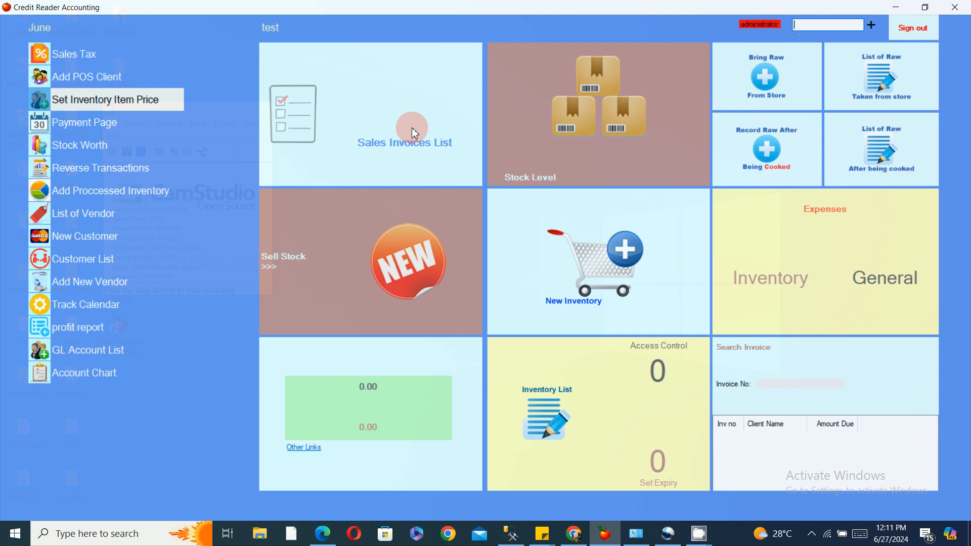
left_click(415, 133)
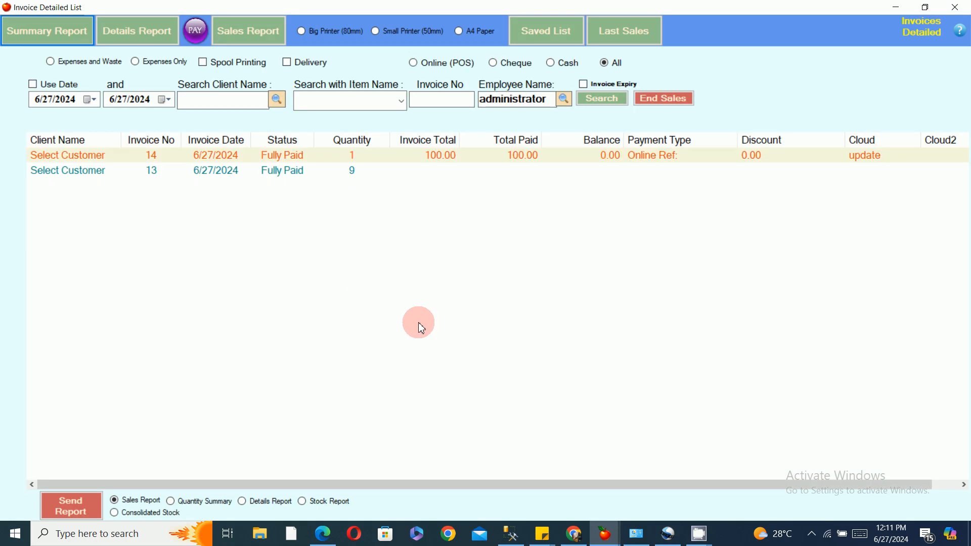
left_click(954, 6)
left_click(382, 113)
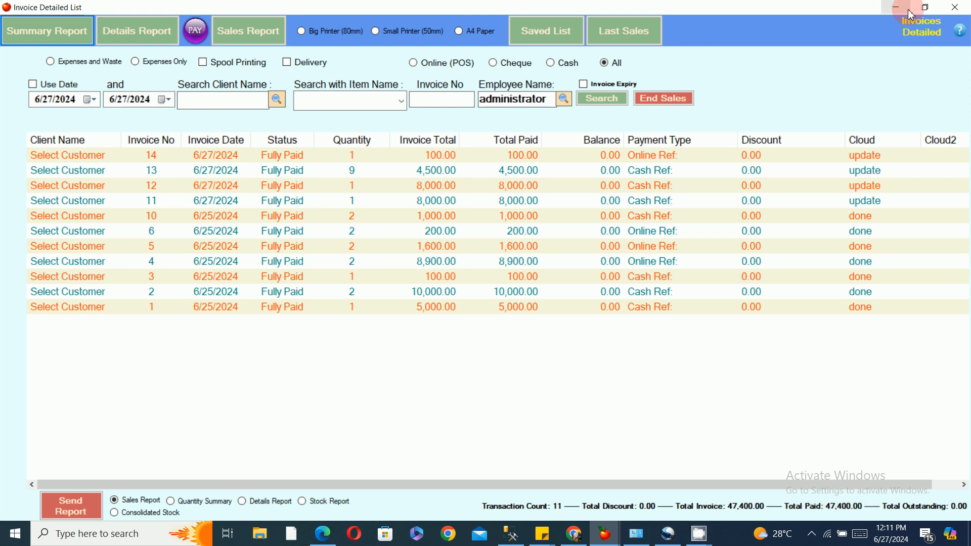
left_click(956, 7)
Reopen Sell Stock and turn off receipt printing
left_click(414, 298)
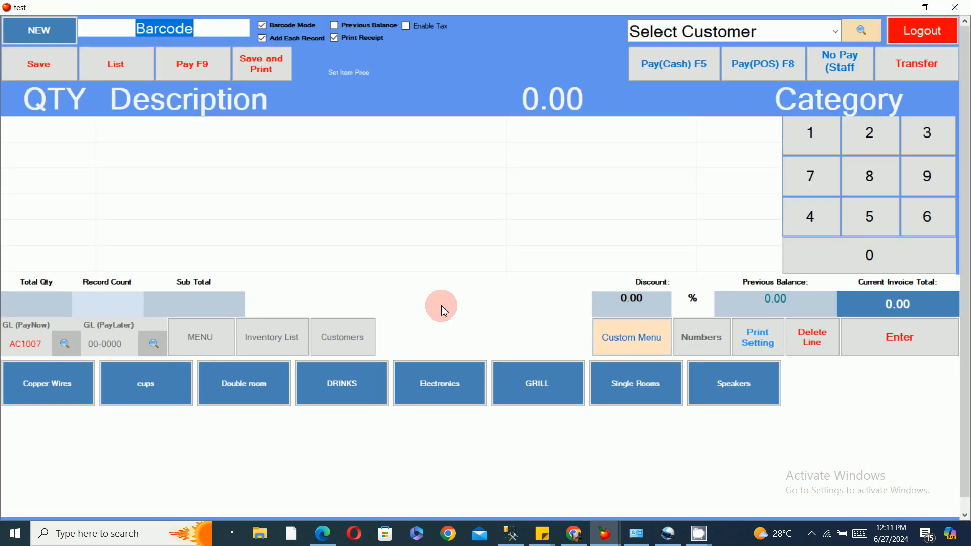
left_click(338, 38)
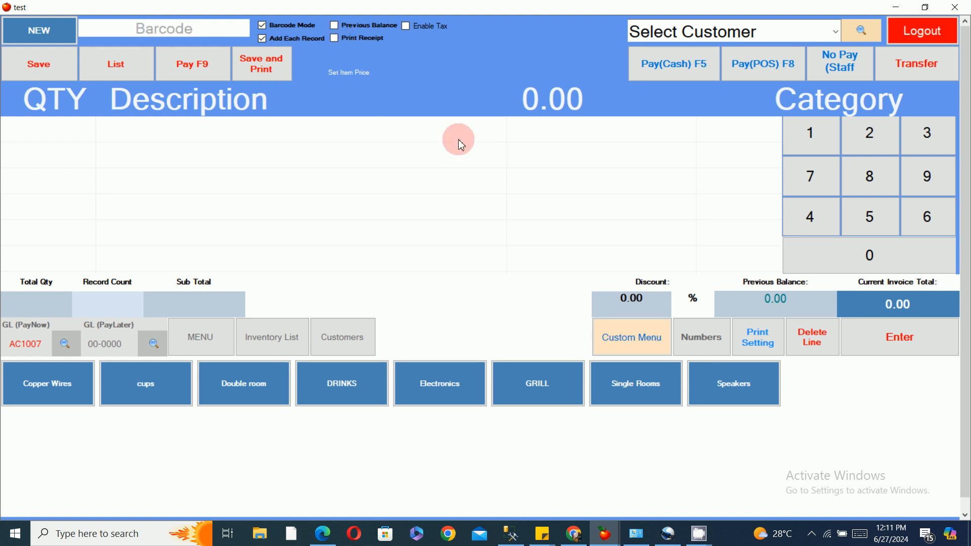
Add LG TV 32INCH from the cups category and BIG STOUT through a description search for "big"
left_click(146, 385)
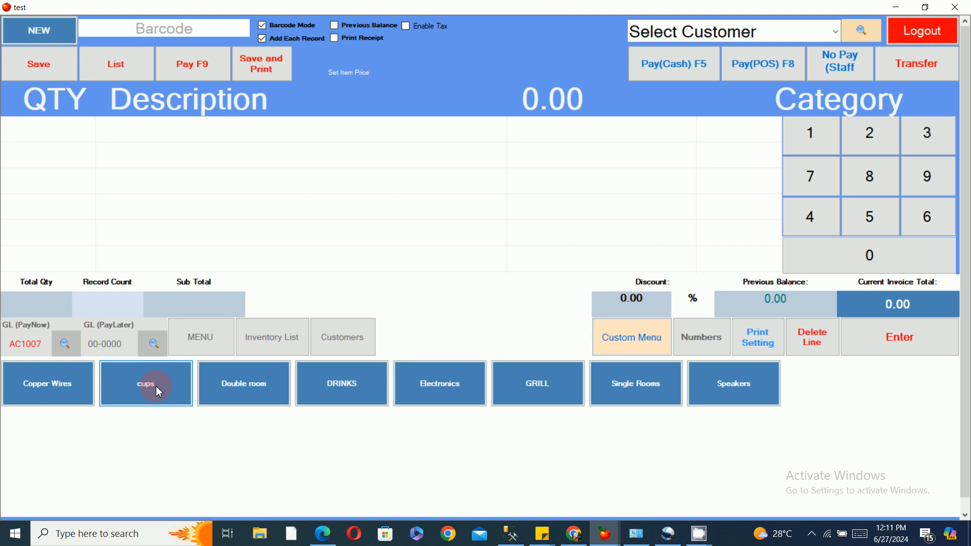
left_click(73, 369)
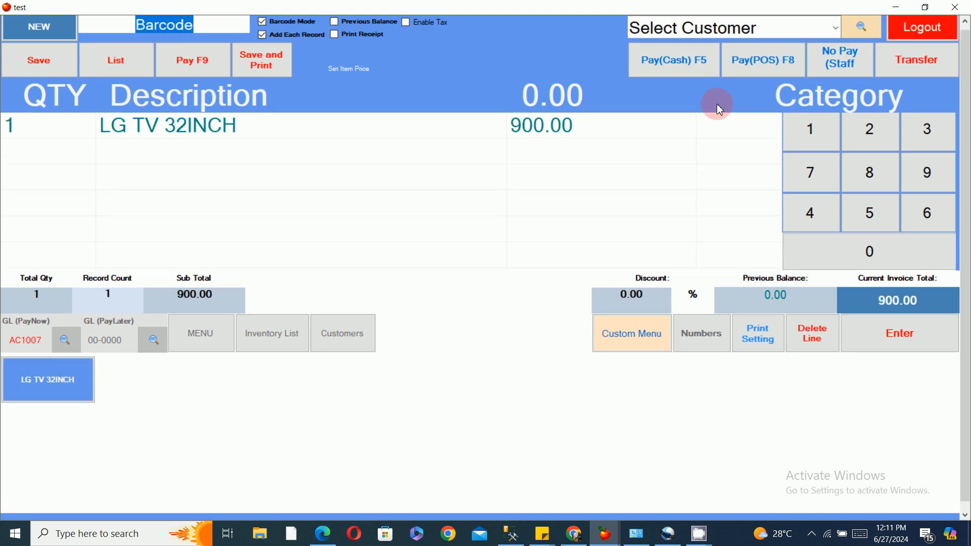
double_click(309, 103)
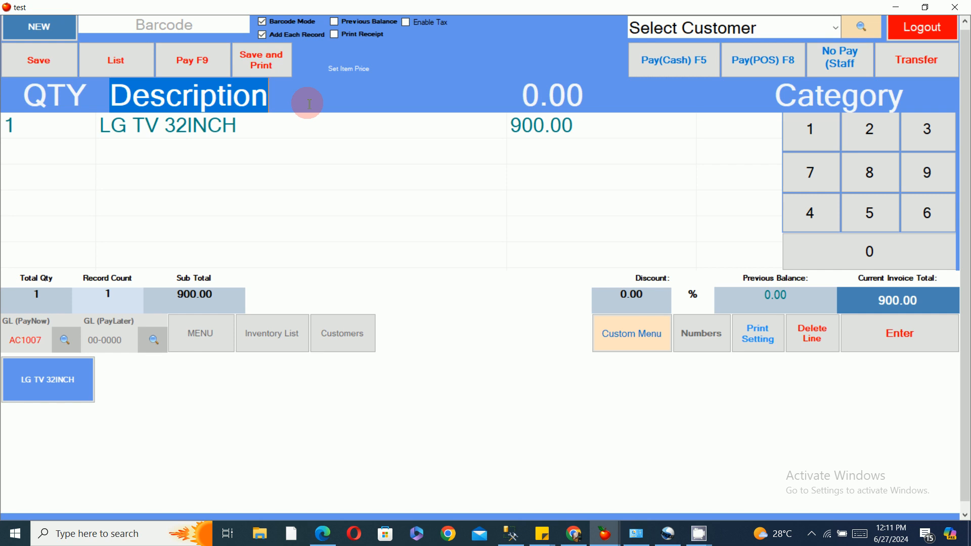
type("big")
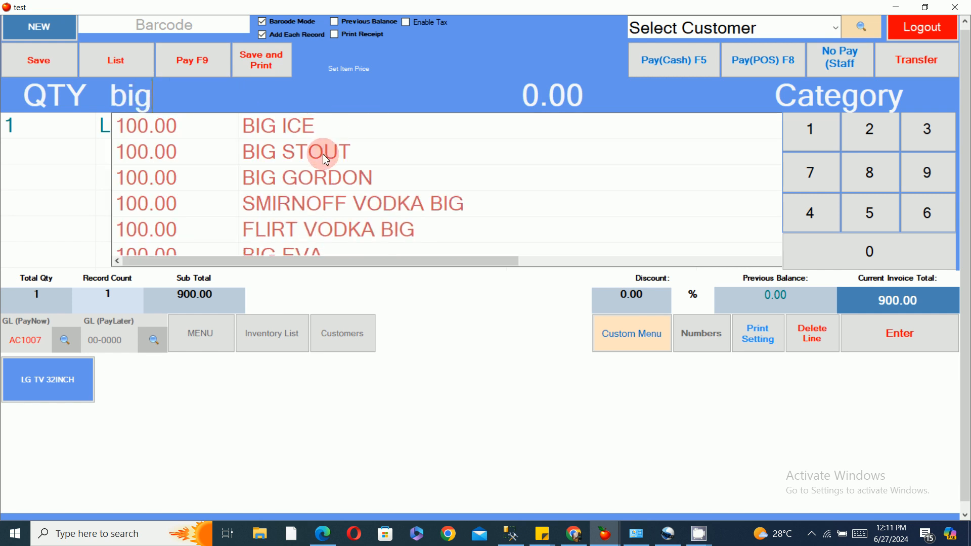
left_click(305, 153)
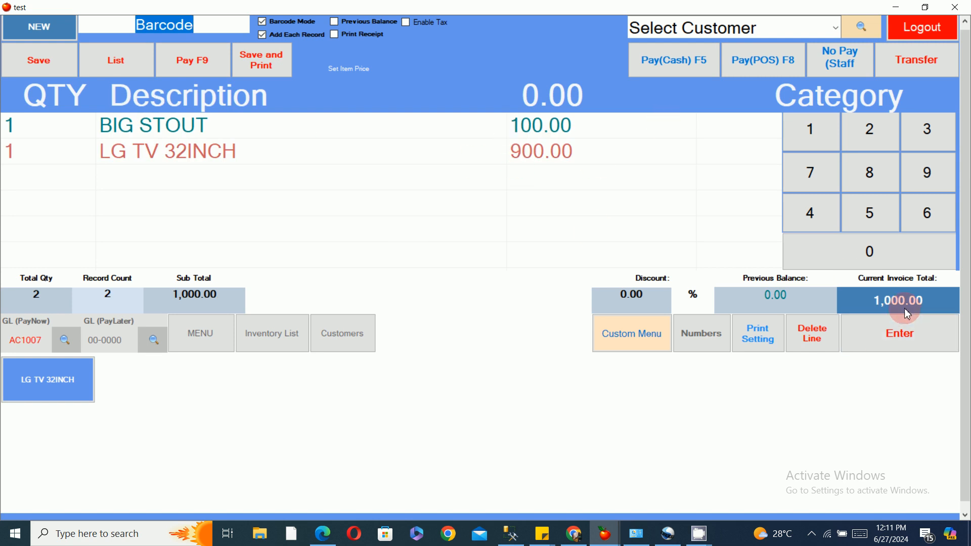
Pay the LG TV 32INCH and BIG STOUT invoice by POS and dismiss the activation code dialog
left_click(762, 67)
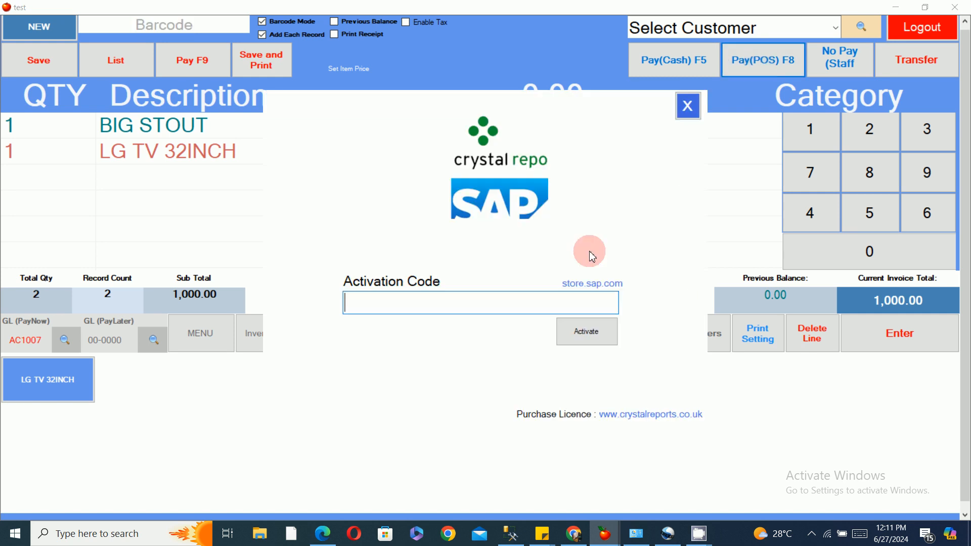
left_click(697, 109)
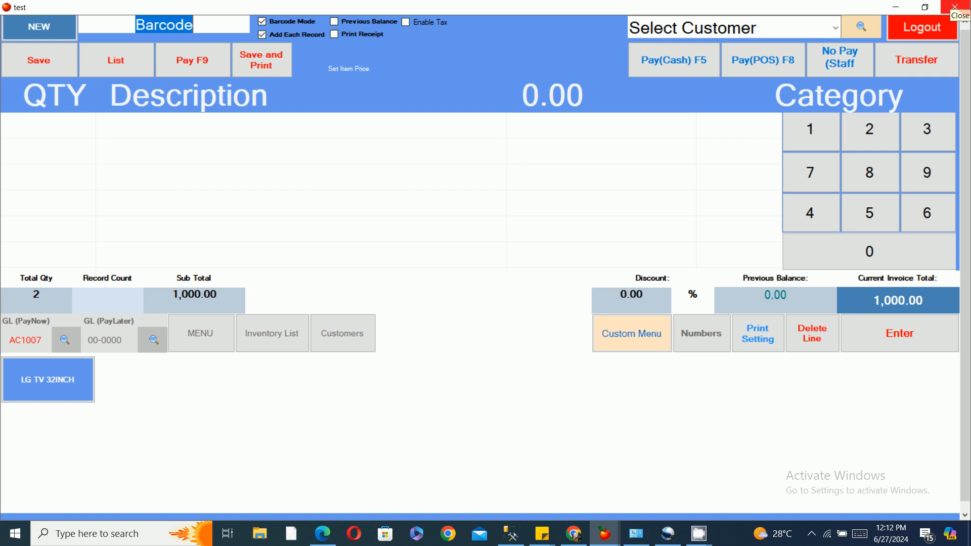
Review the Sales Invoices List and filter it to Online (POS) payments
left_click(955, 6)
left_click(414, 112)
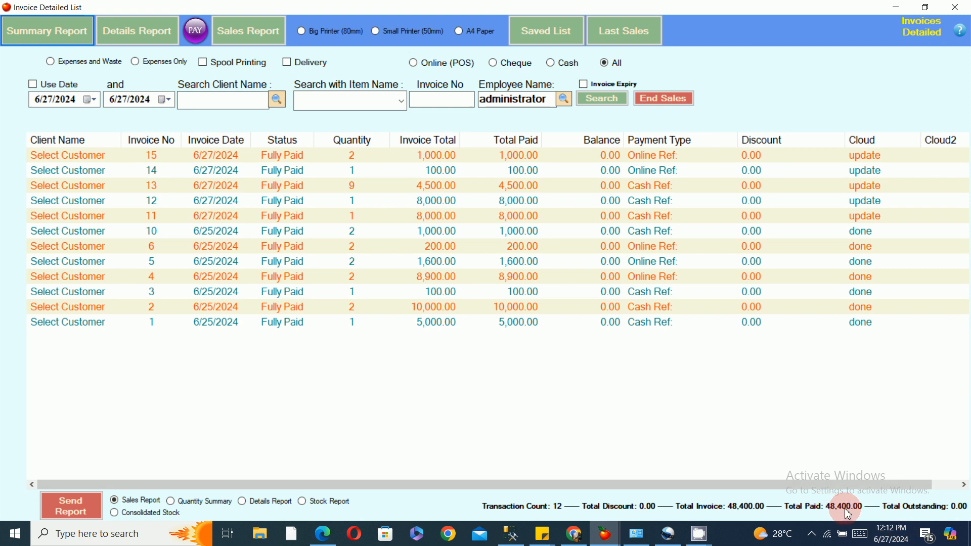
left_click(461, 70)
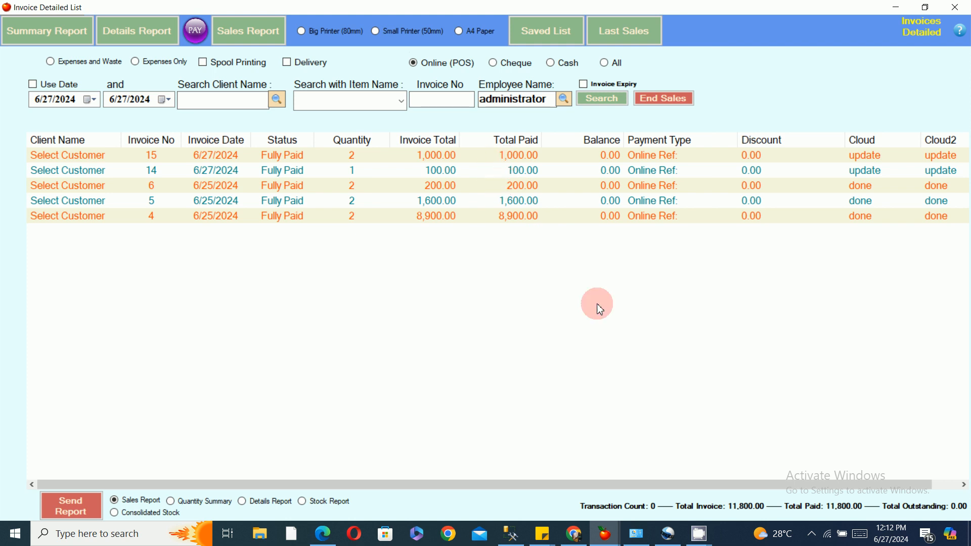
Reopen Sell Stock, invoice one MARTELL from the DRINKS category by POS, and dismiss the activation code dialog
left_click(956, 7)
left_click(423, 270)
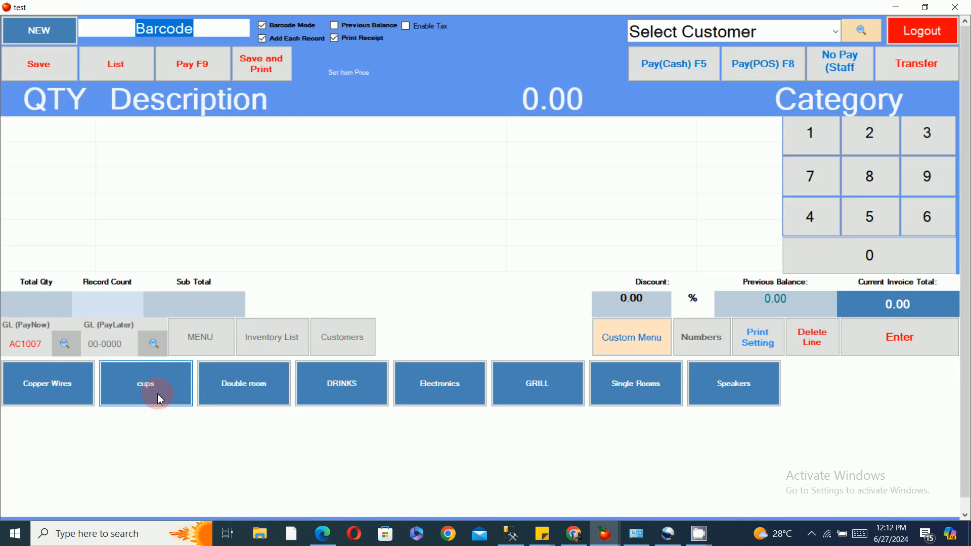
left_click(366, 392)
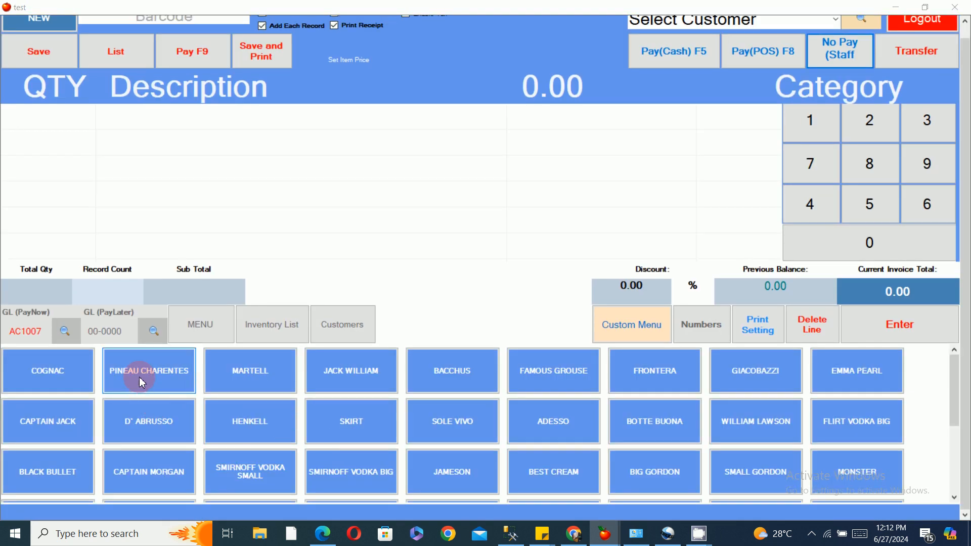
left_click(248, 377)
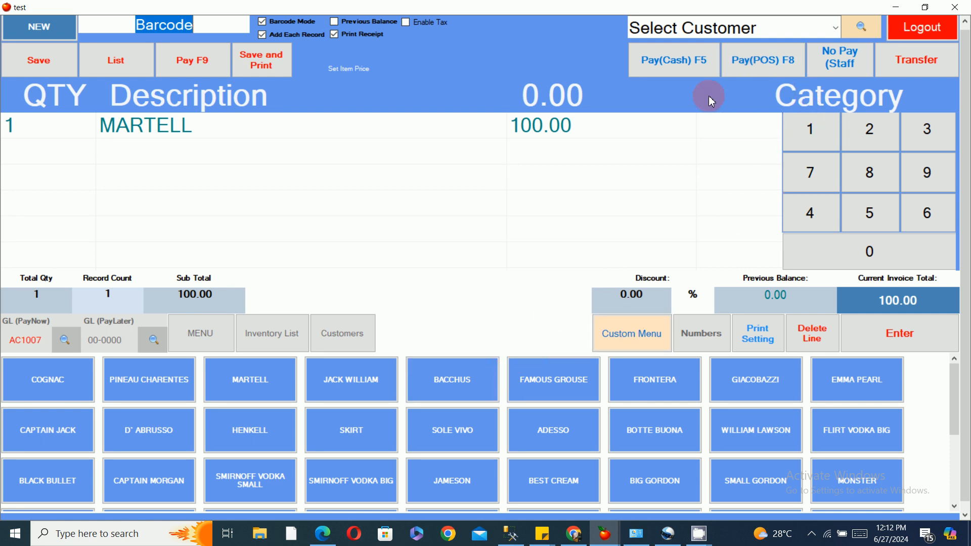
left_click(743, 66)
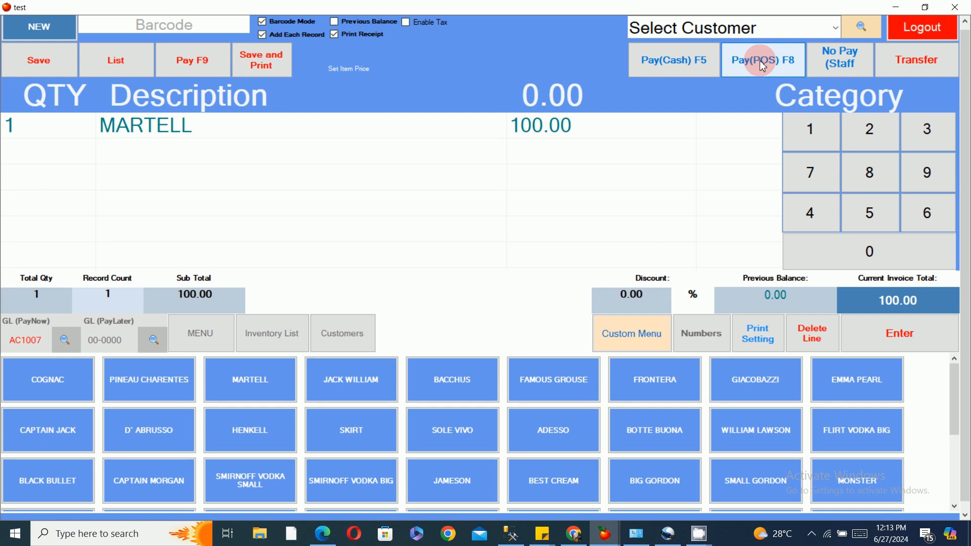
left_click(686, 103)
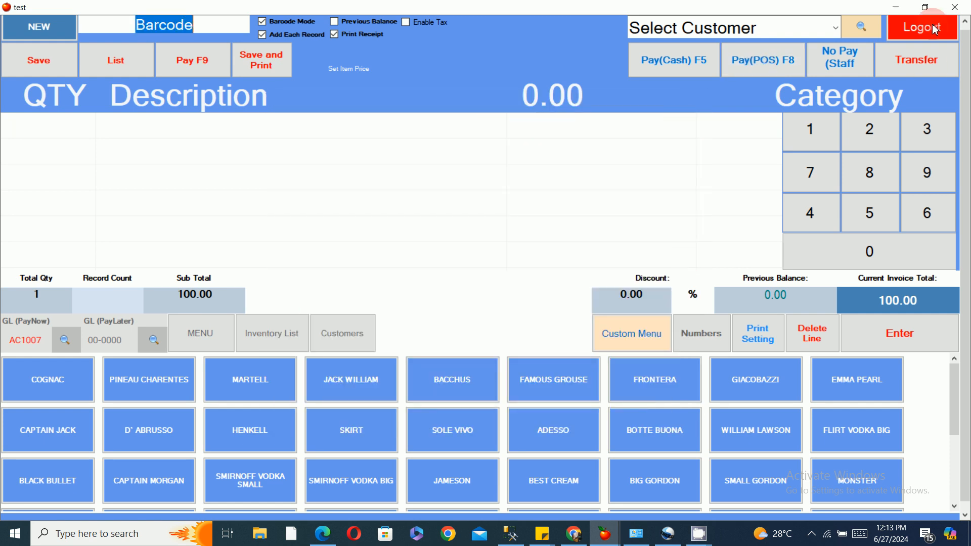
Open the Sales Invoices List and compare the invoices and totals for Online (POS), Cheque, Cash and All payments
left_click(954, 9)
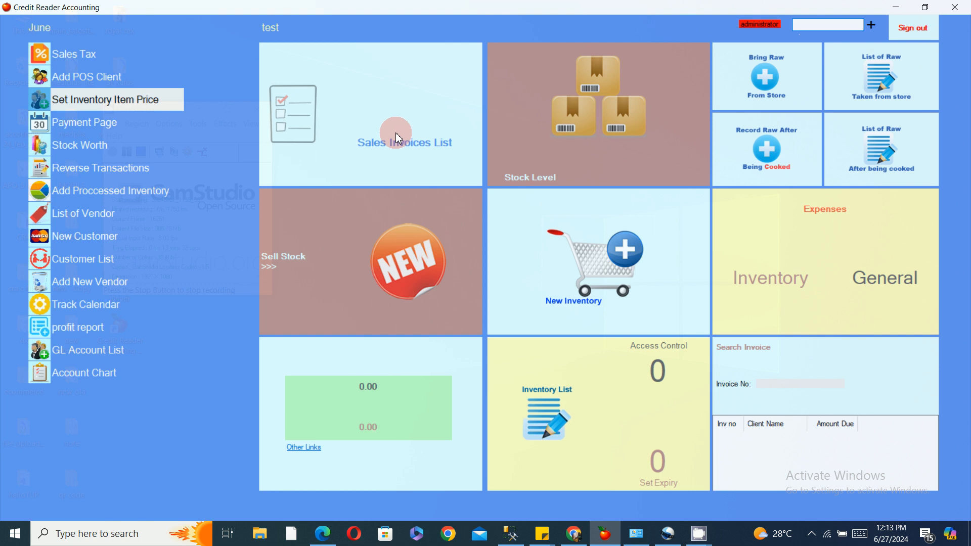
left_click(398, 138)
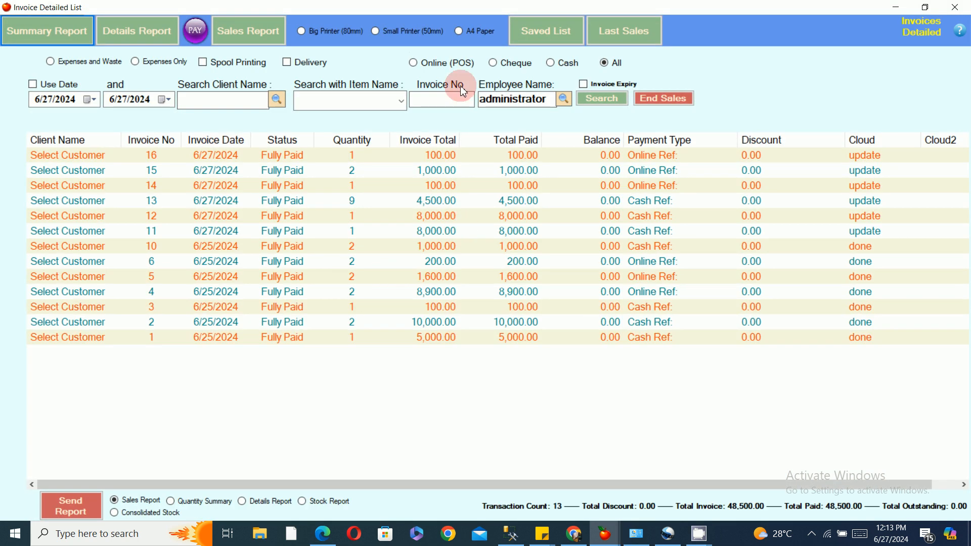
left_click(448, 67)
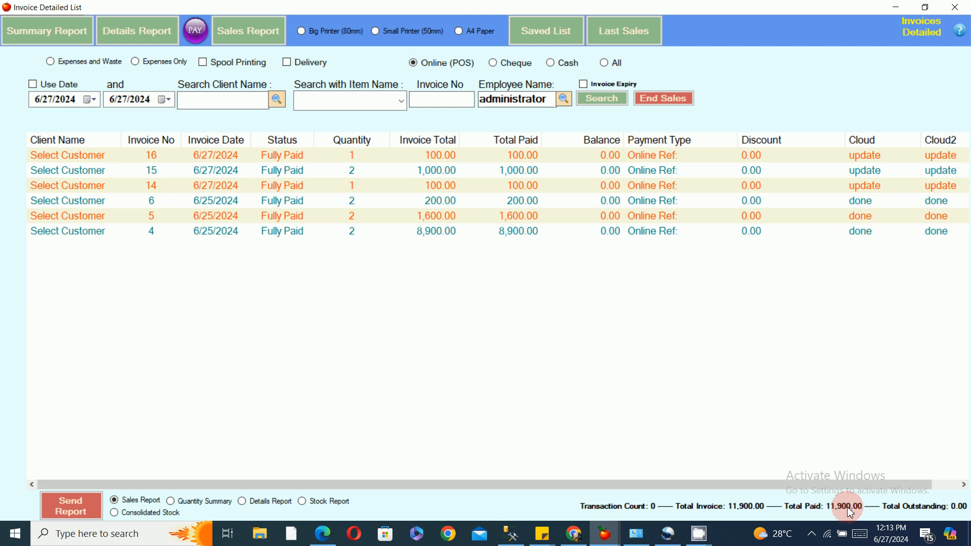
left_click(516, 64)
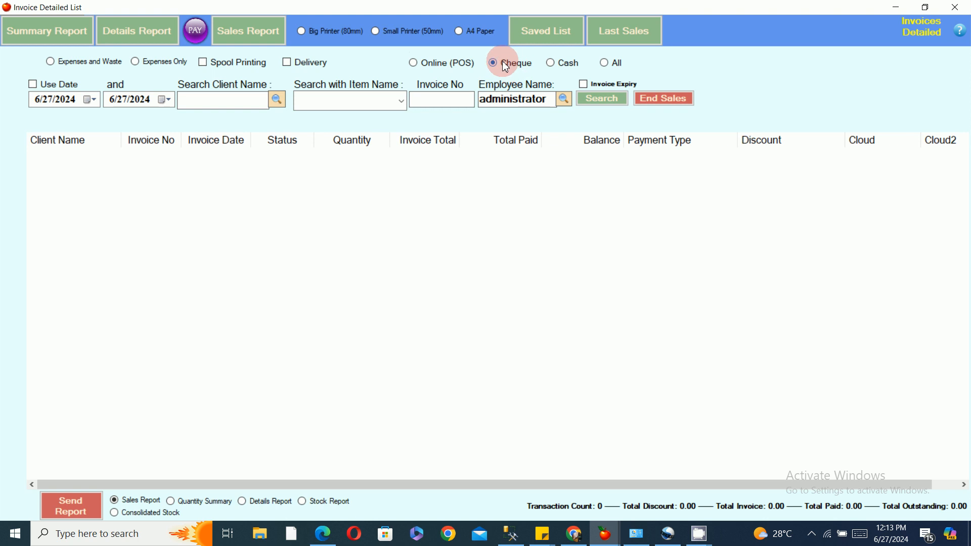
left_click(432, 66)
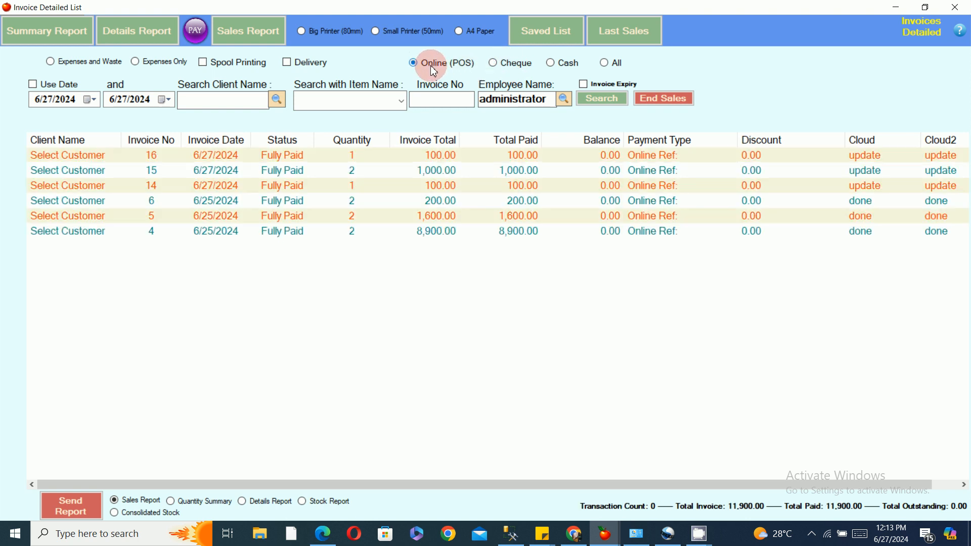
left_click(563, 70)
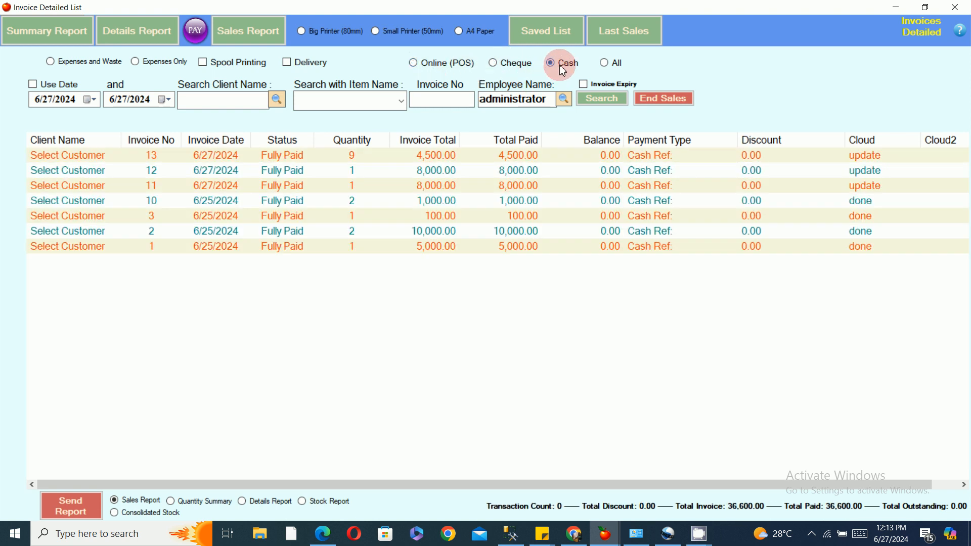
left_click(501, 64)
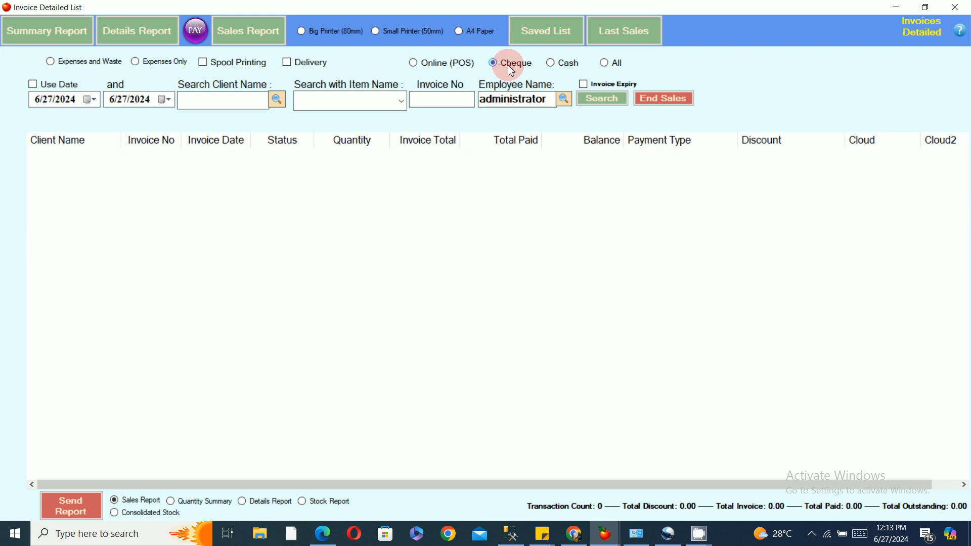
left_click(615, 65)
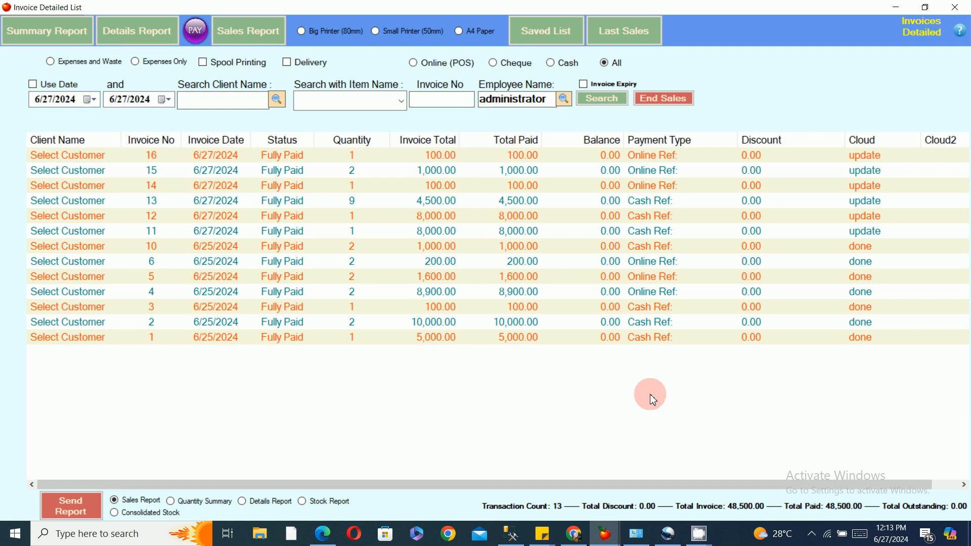
left_click(437, 65)
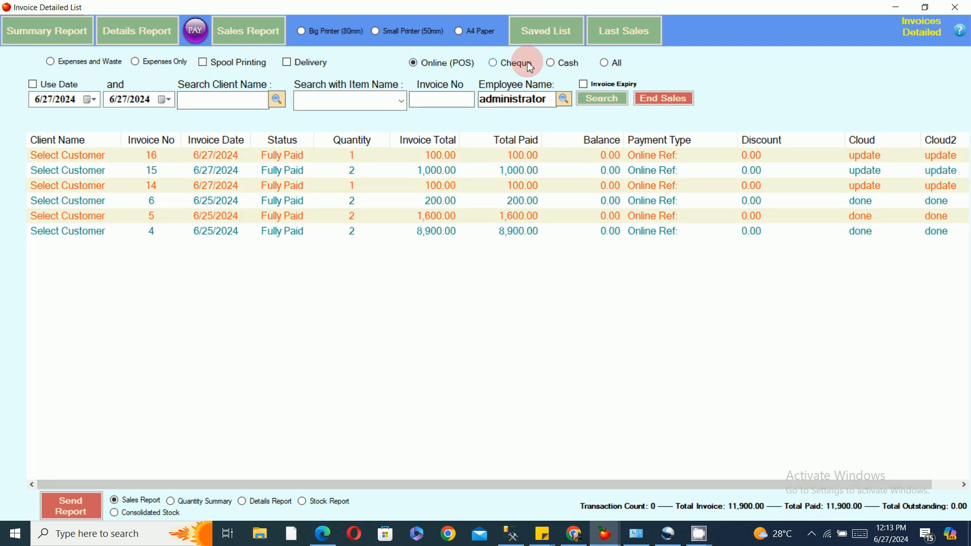
left_click(565, 71)
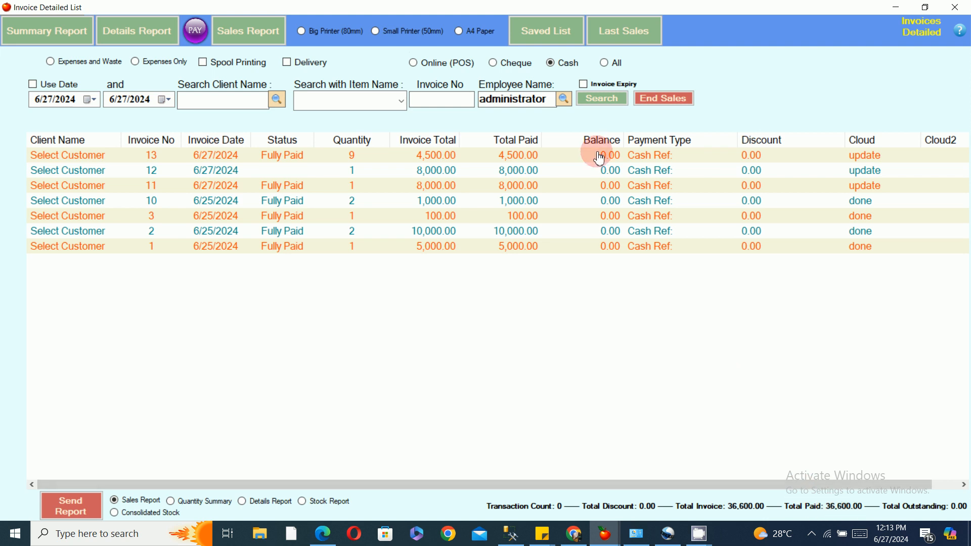
left_click(507, 63)
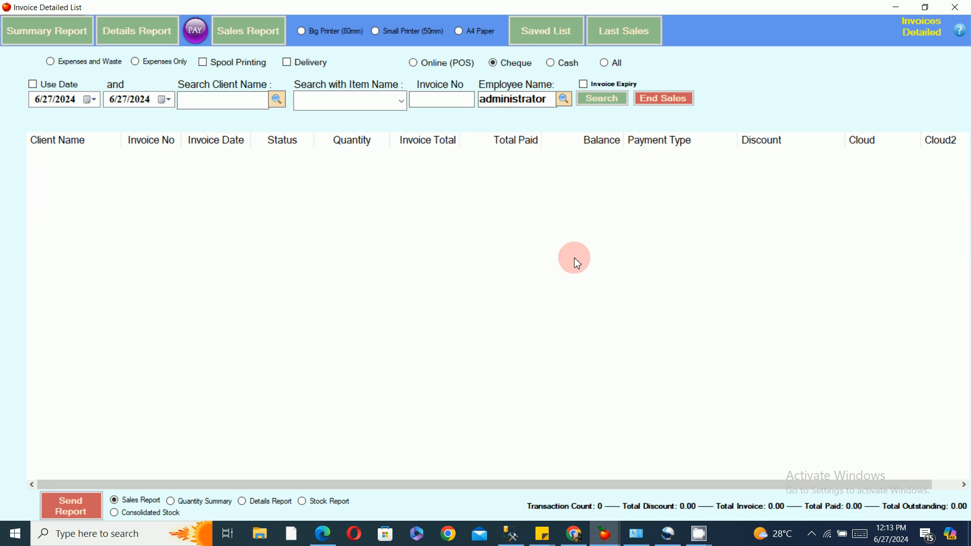
left_click(615, 63)
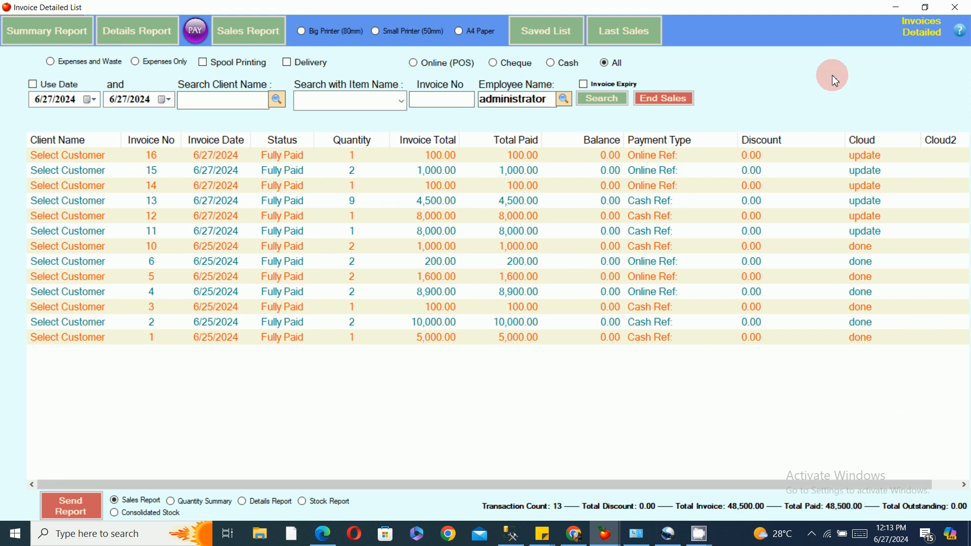
Reopen Sell Stock, invoice one Wire4 from the Copper Wires category by Transfer, and dismiss the activation code dialog
left_click(955, 7)
left_click(440, 249)
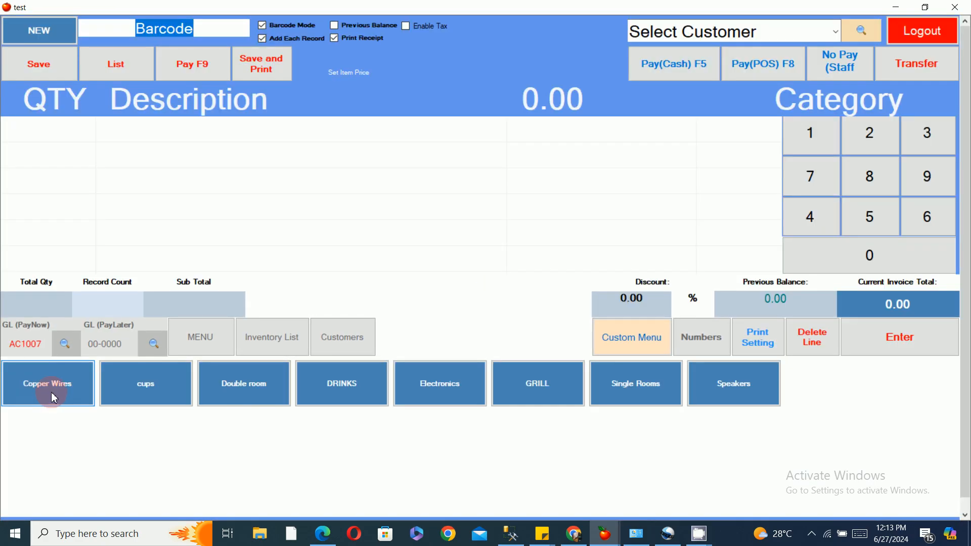
left_click(54, 398)
left_click(191, 400)
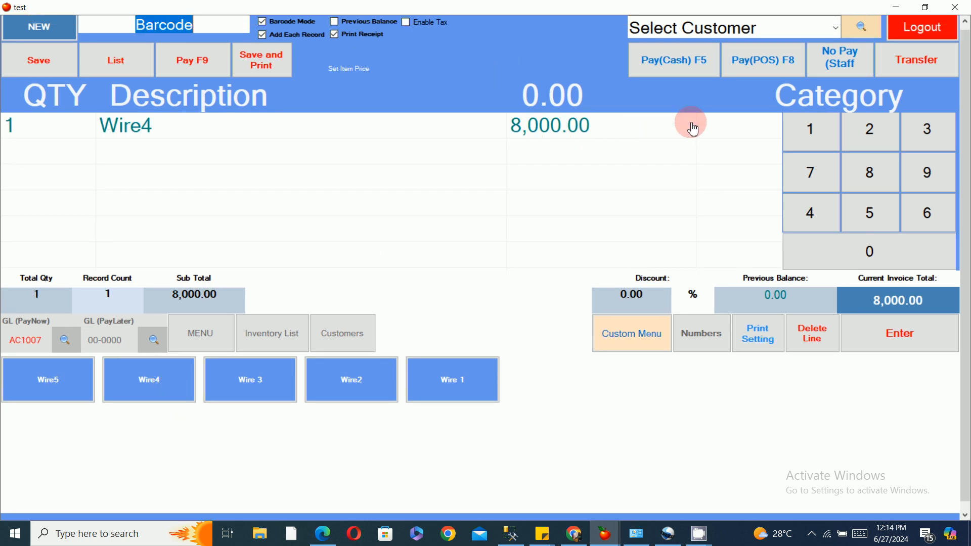
left_click(921, 63)
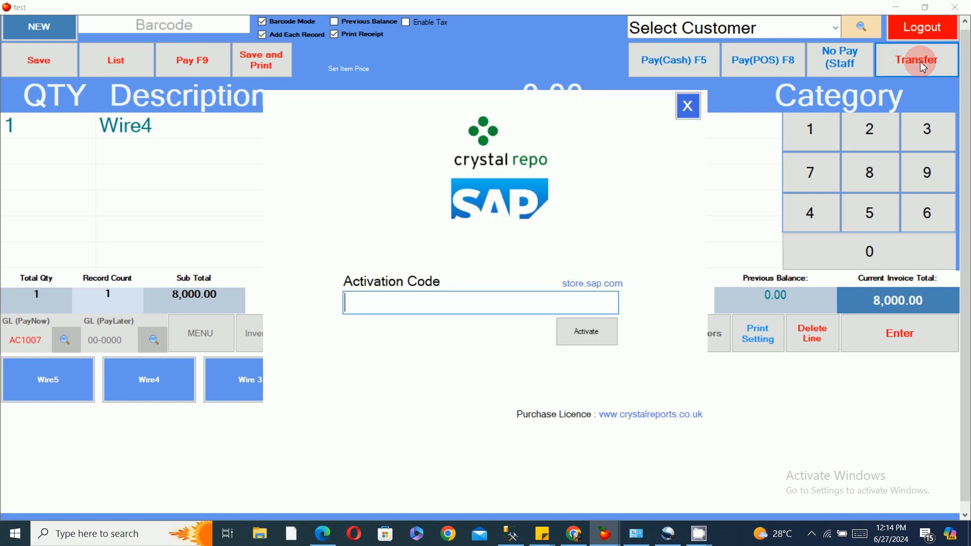
left_click(686, 103)
left_click(826, 151)
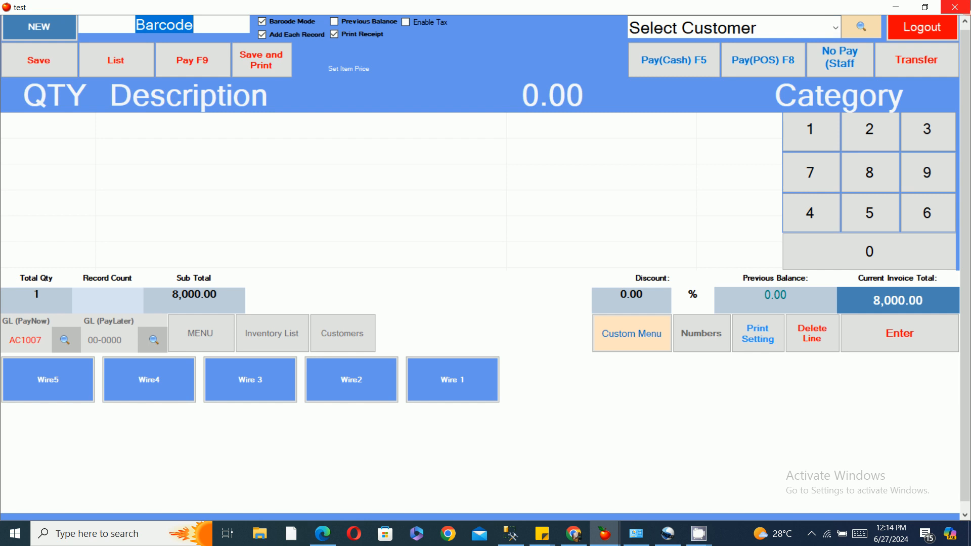
Review the Sales Invoices List for the Wire4 sale, filtering by Cash, Online (POS) and Cheque in turn
left_click(956, 8)
left_click(396, 112)
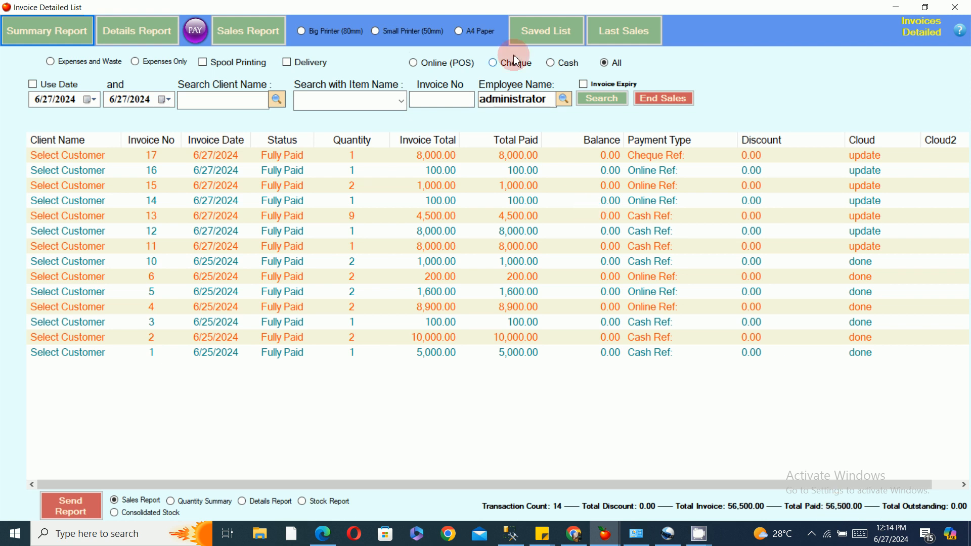
left_click(564, 62)
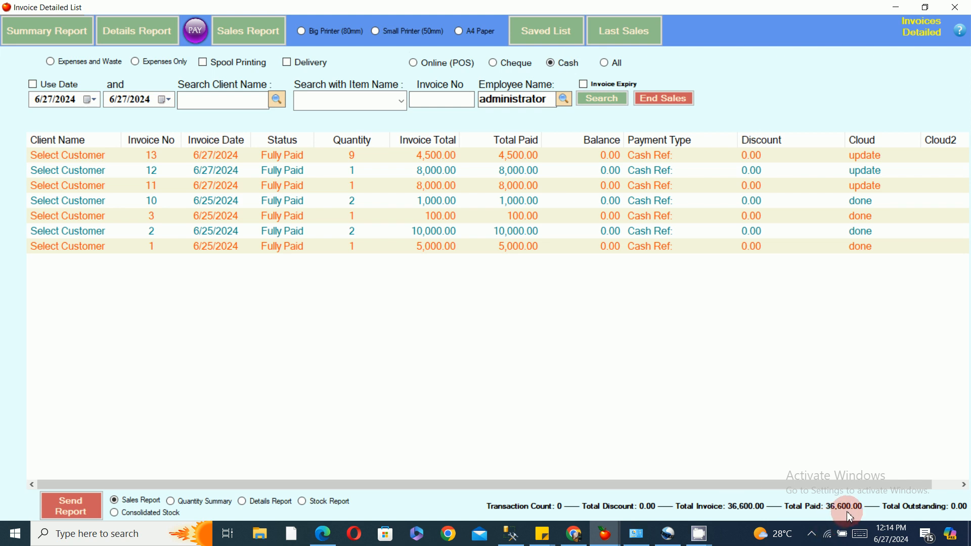
left_click(421, 65)
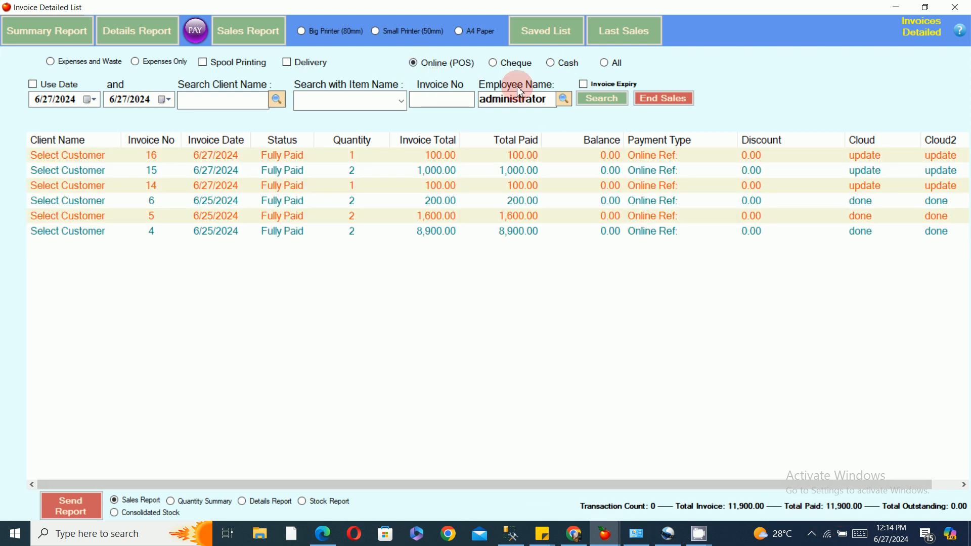
left_click(513, 63)
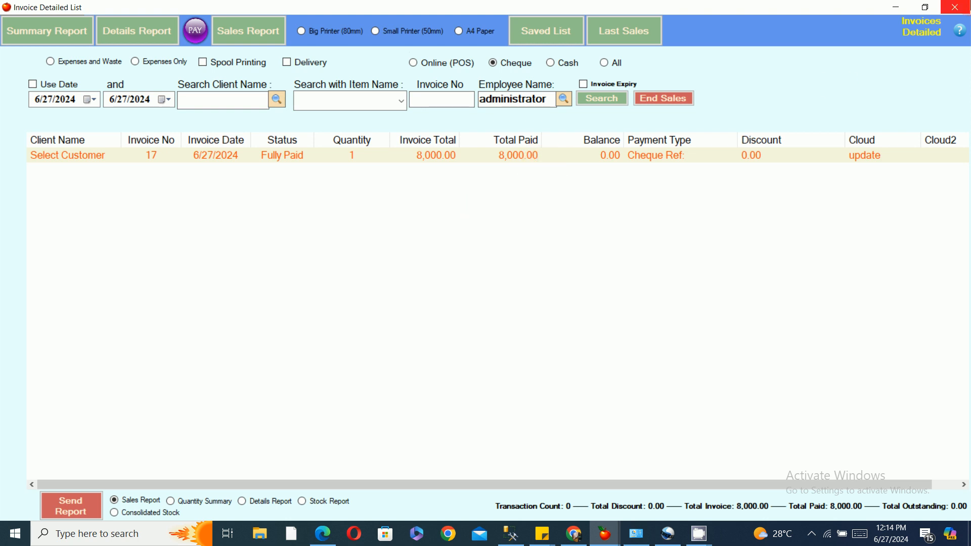
Reopen Sell Stock, invoice one ADESSO from the DRINKS category by Transfer, and dismiss the activation code dialog
left_click(955, 8)
left_click(421, 262)
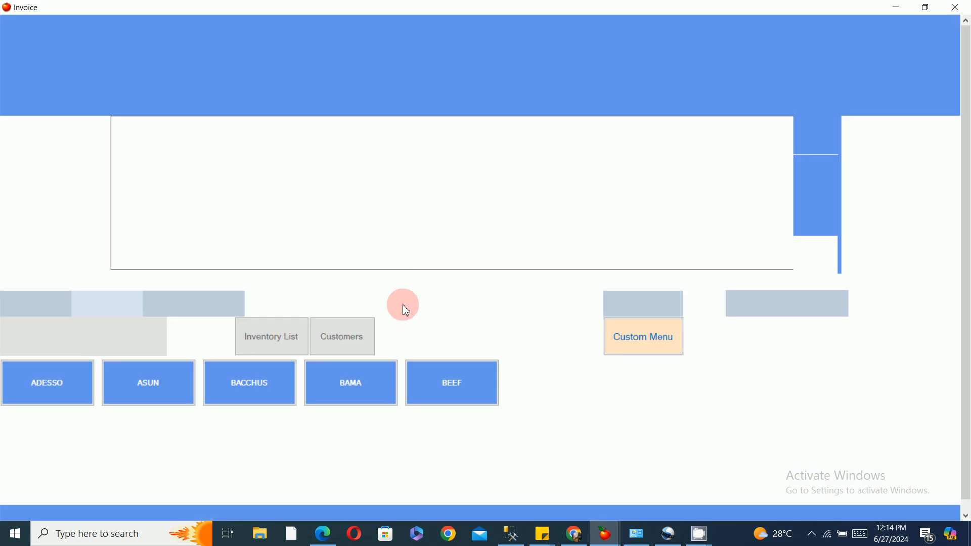
left_click(348, 396)
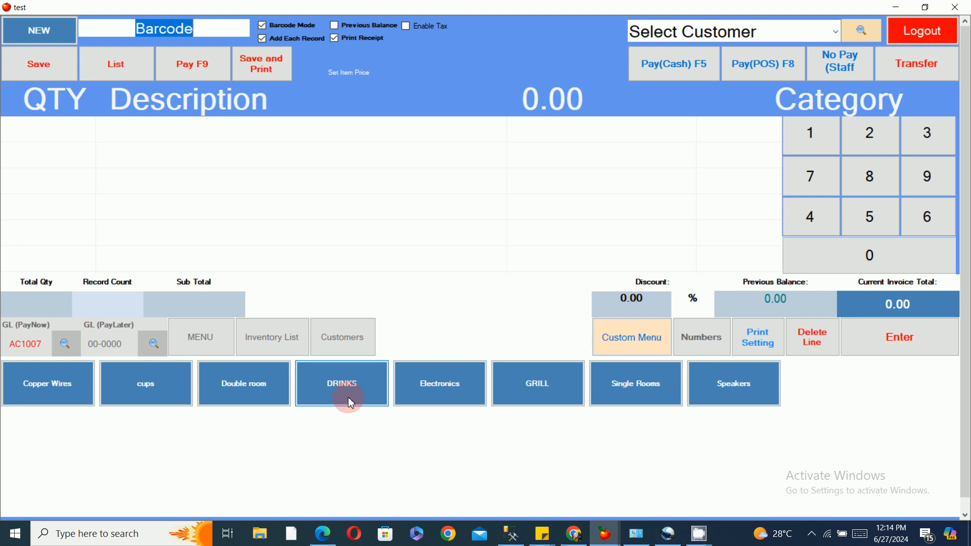
left_click(566, 427)
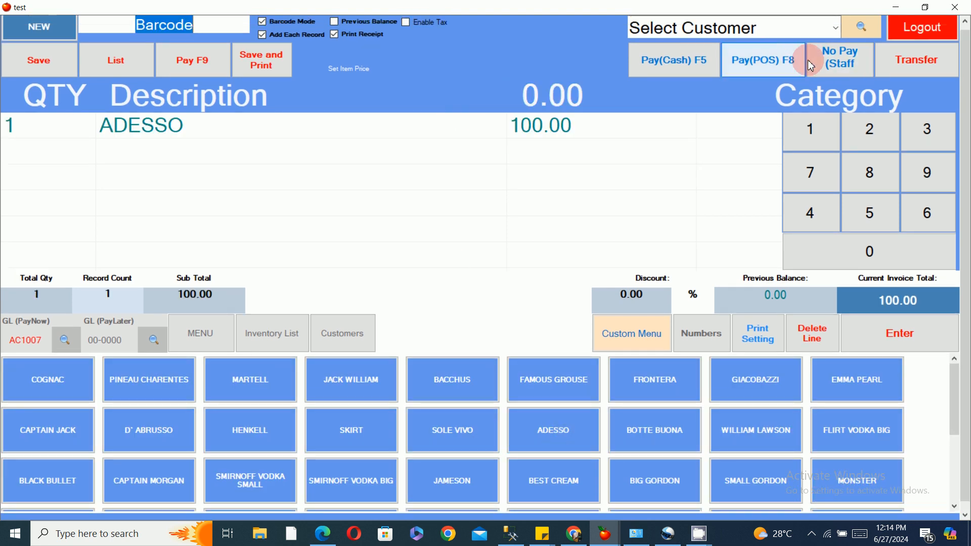
left_click(918, 60)
left_click(673, 119)
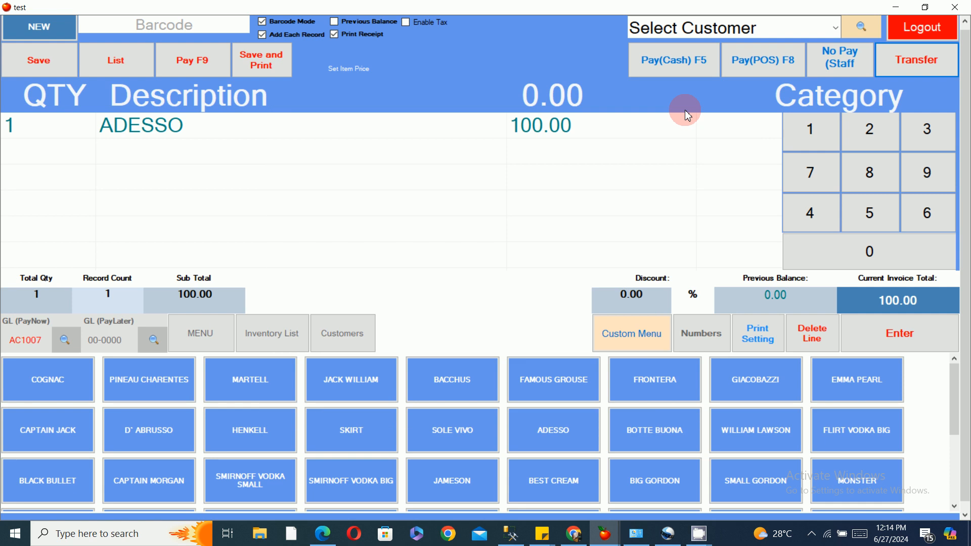
Check the ADESSO sale in the Sales Invoices List using the Cheque, Online (POS) and All payment filters
left_click(962, 10)
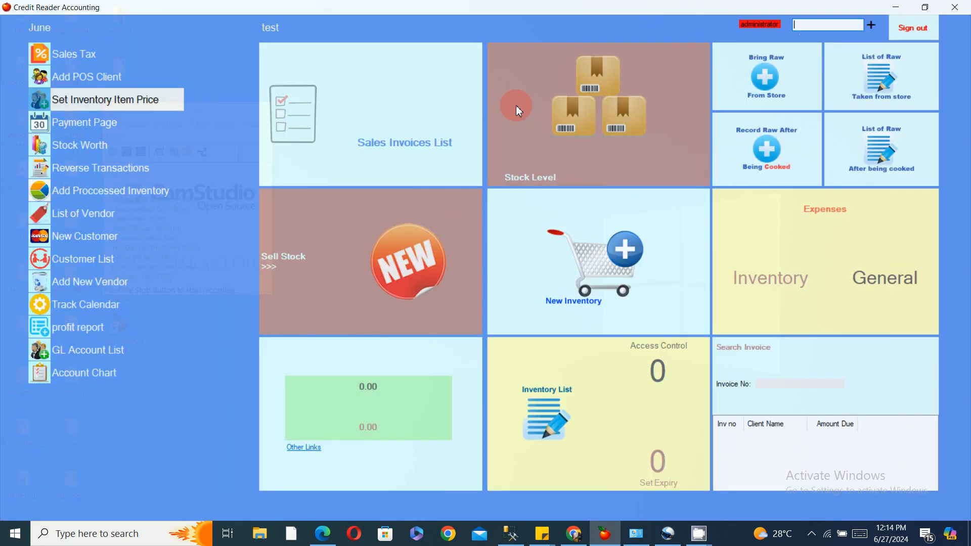
left_click(396, 126)
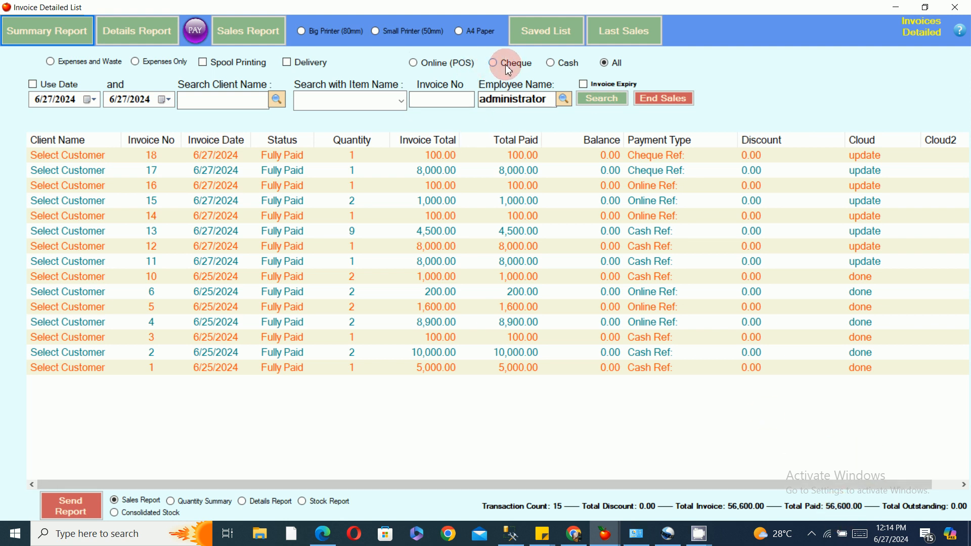
left_click(521, 64)
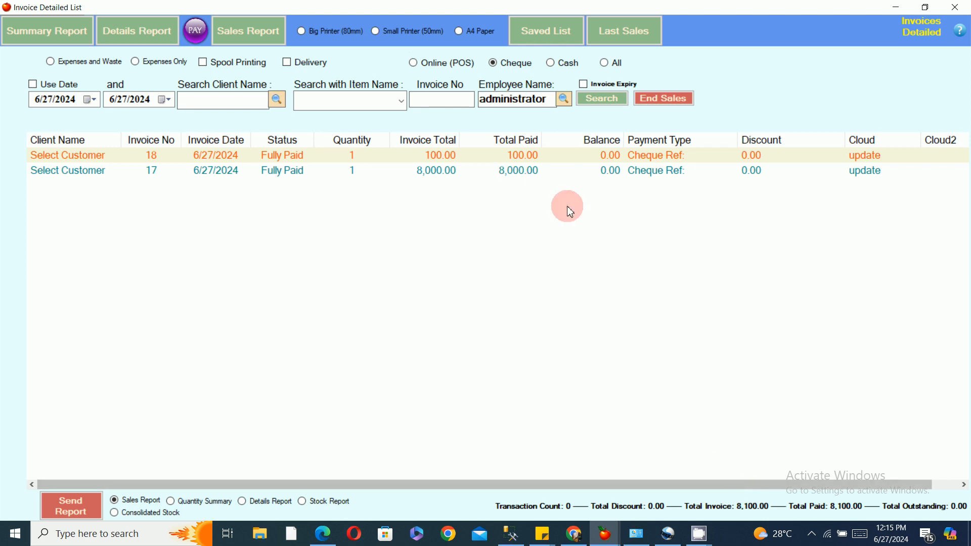
left_click(437, 72)
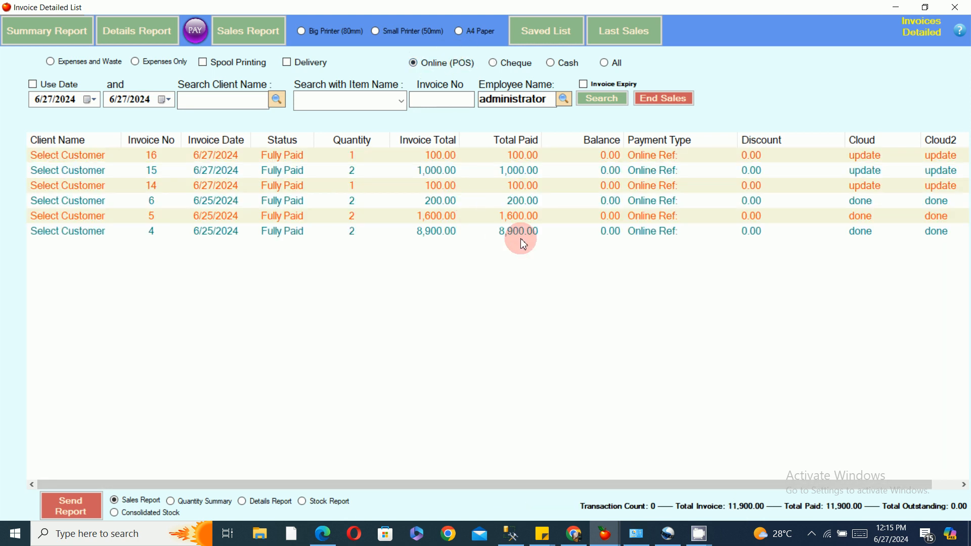
left_click(609, 66)
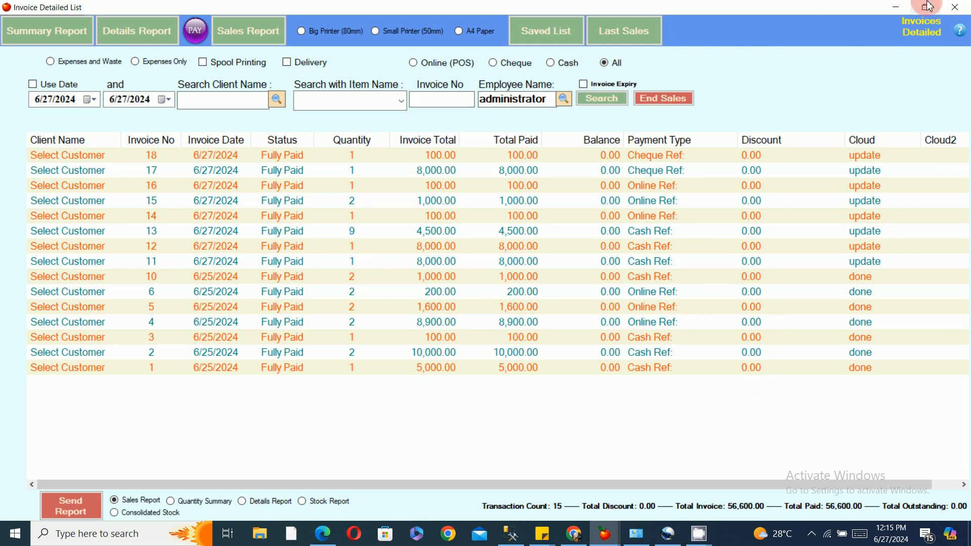
Reopen Sell Stock and add three Wire4 from the Copper Wires category to a new invoice
left_click(954, 7)
left_click(398, 250)
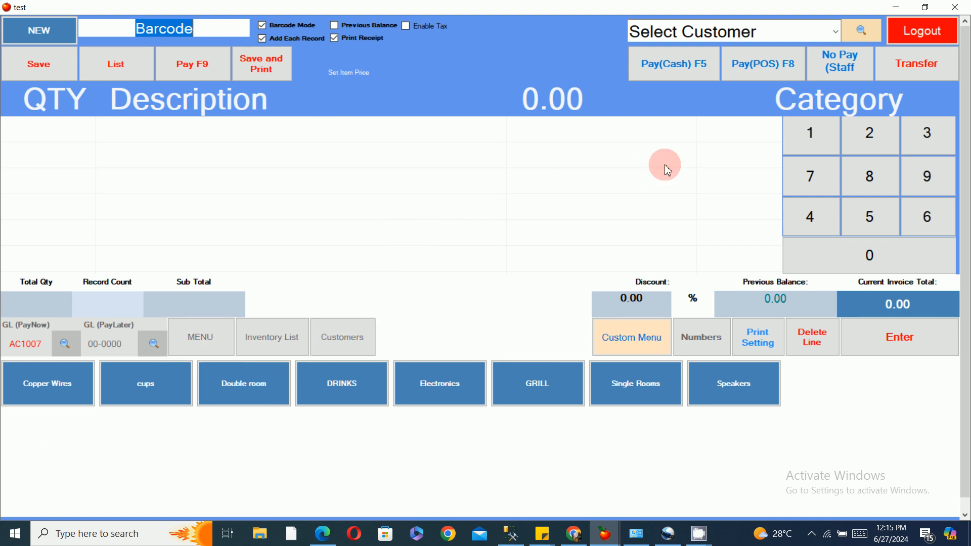
left_click(933, 138)
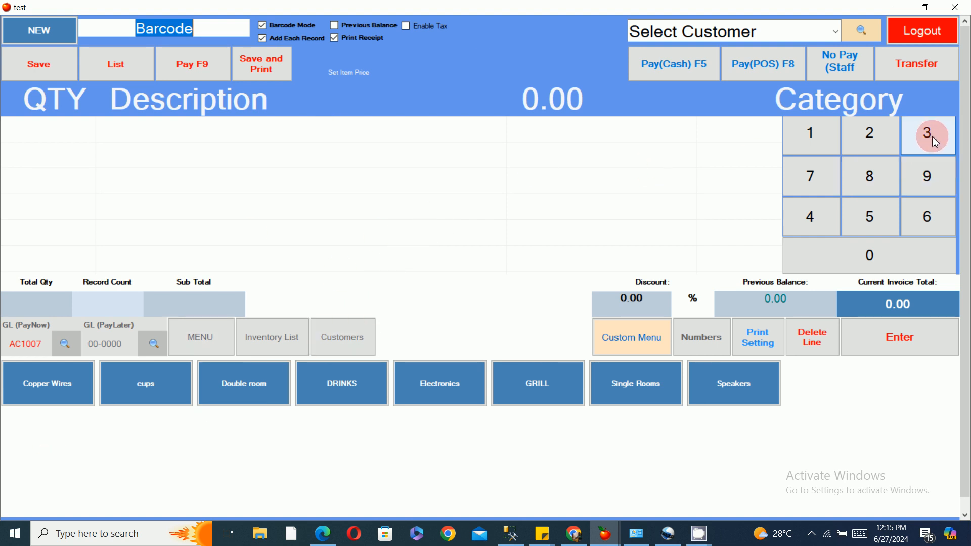
left_click(55, 395)
left_click(149, 385)
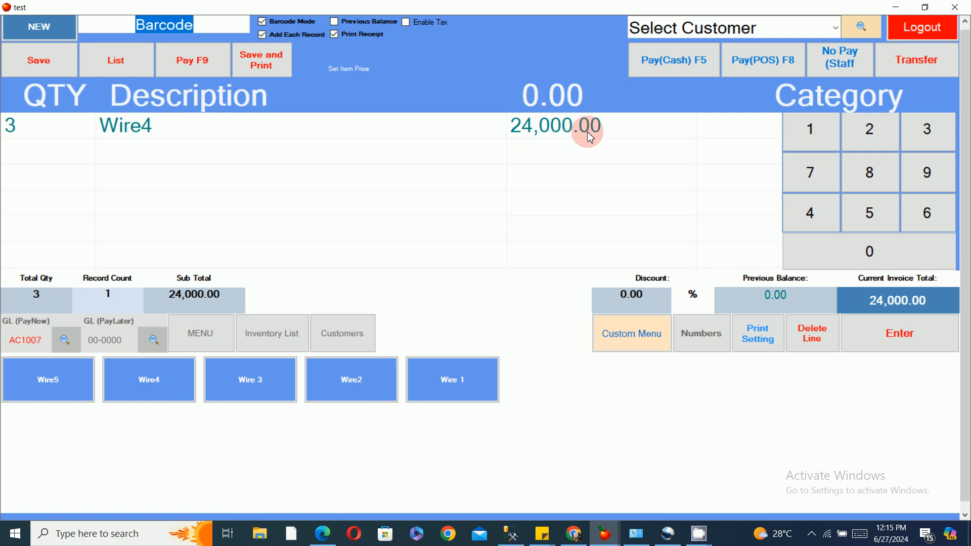
Add seven Wire2 through the description search "wir", then pay the invoice by Transfer and dismiss the activation code dialog
double_click(292, 93)
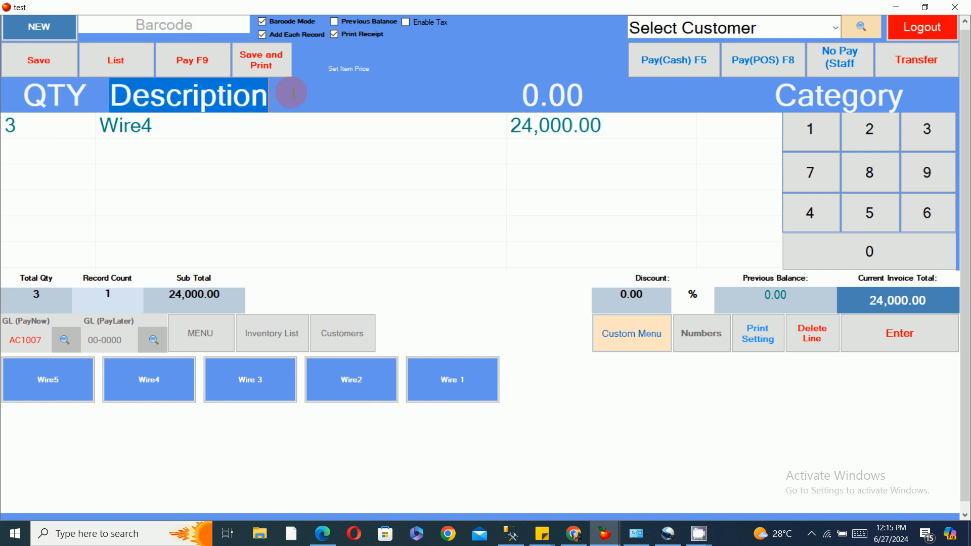
left_click(823, 175)
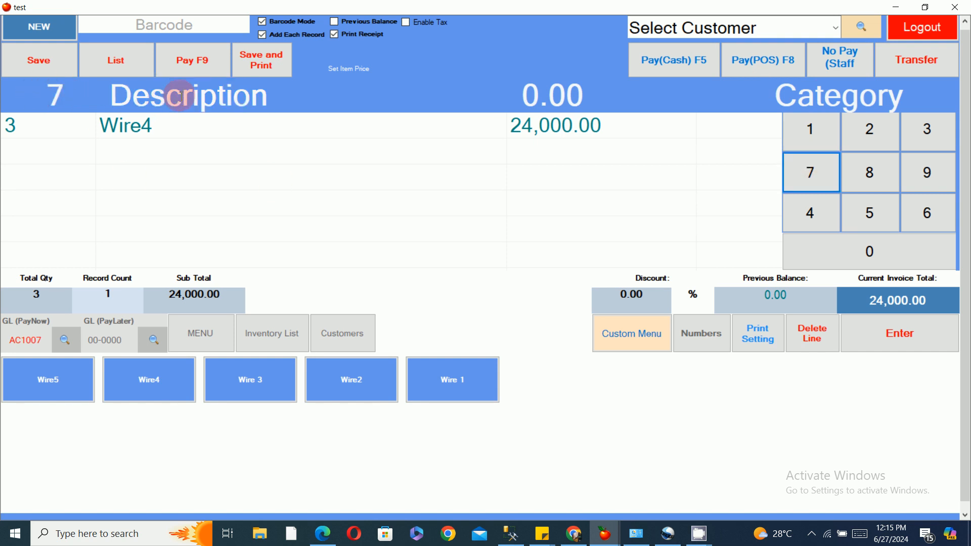
double_click(179, 96)
type("wir")
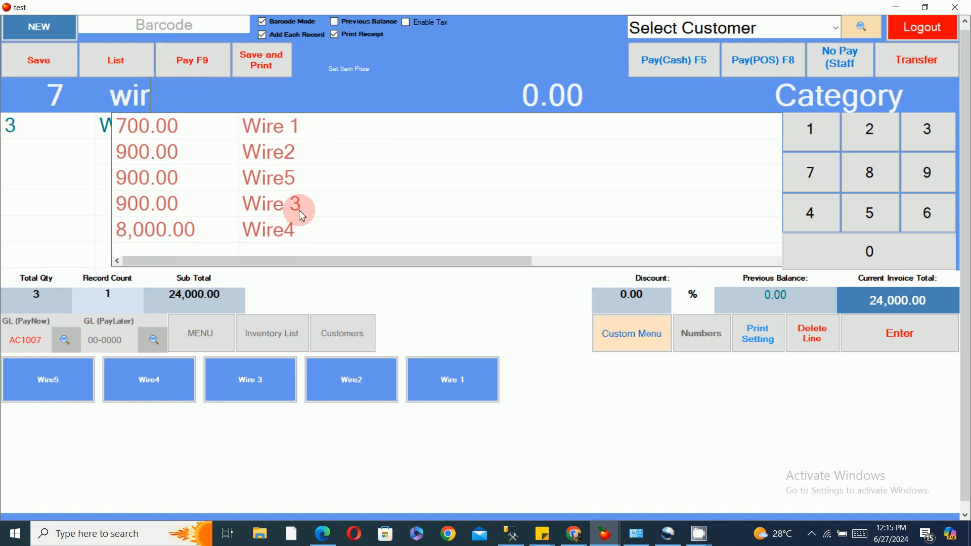
left_click(306, 153)
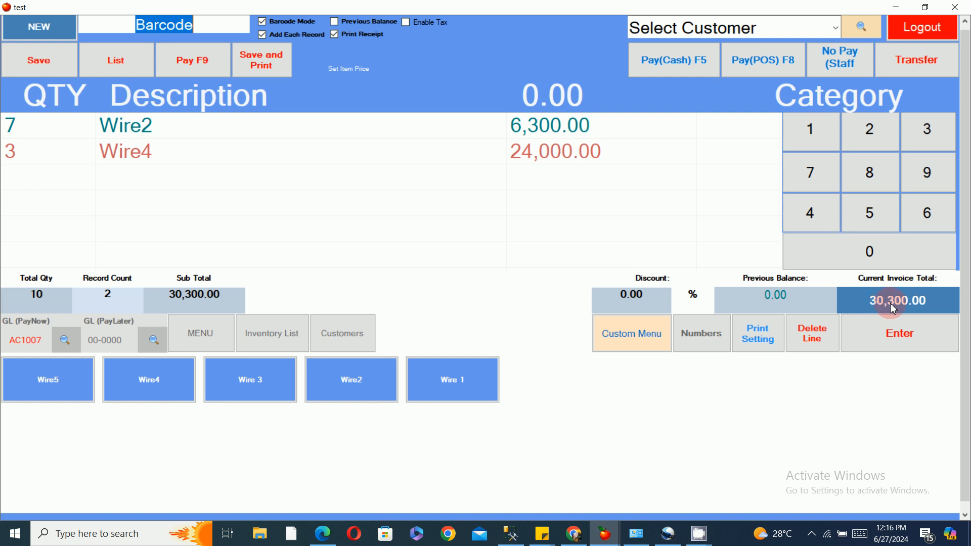
left_click(898, 54)
left_click(687, 103)
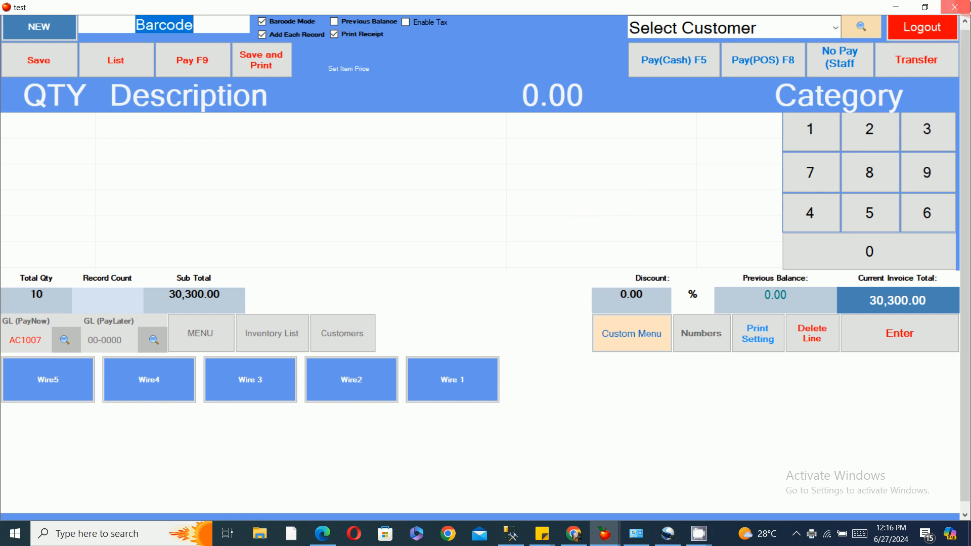
Filter the Sales Invoices List by Cheque and print the newest ten-item invoice in Small Printer (50mm) format
left_click(954, 7)
left_click(380, 115)
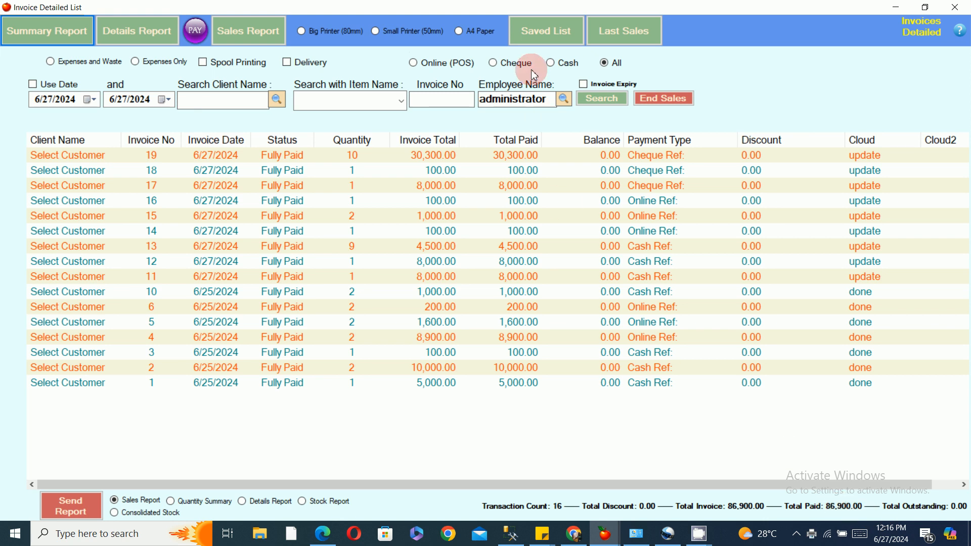
left_click(513, 64)
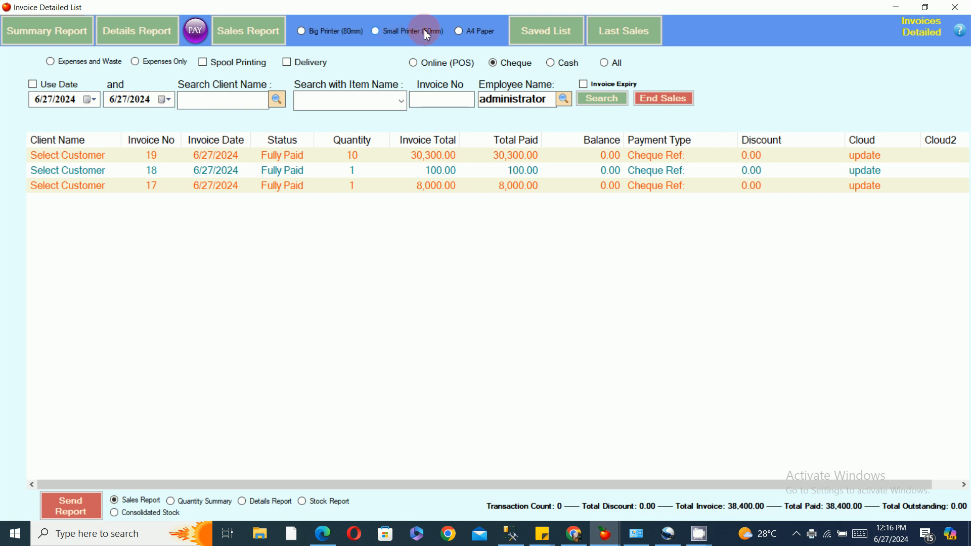
left_click(386, 35)
right_click(425, 161)
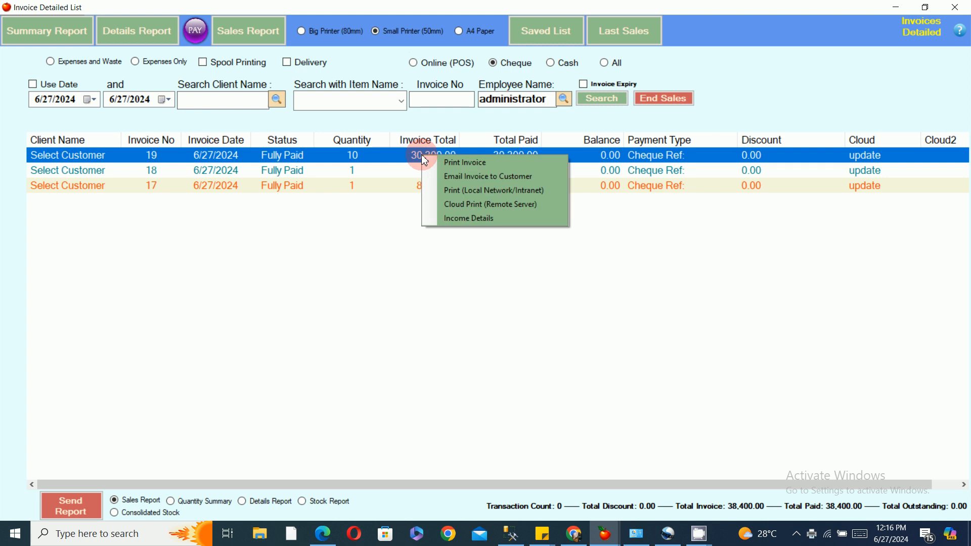
left_click(458, 164)
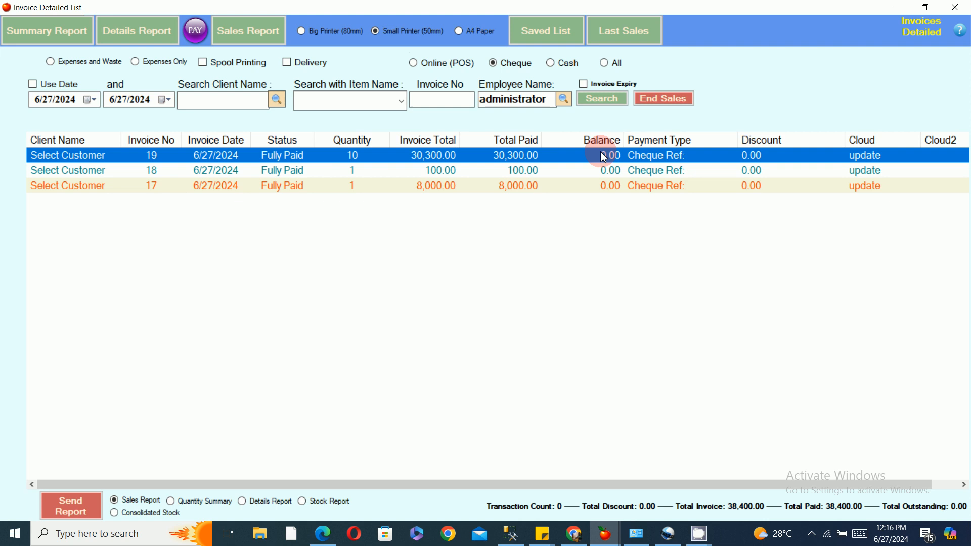
Open the ten-item invoice's receipt, check its Wire4, Wire2 and total amounts, and return to the main dashboard
left_click(435, 172)
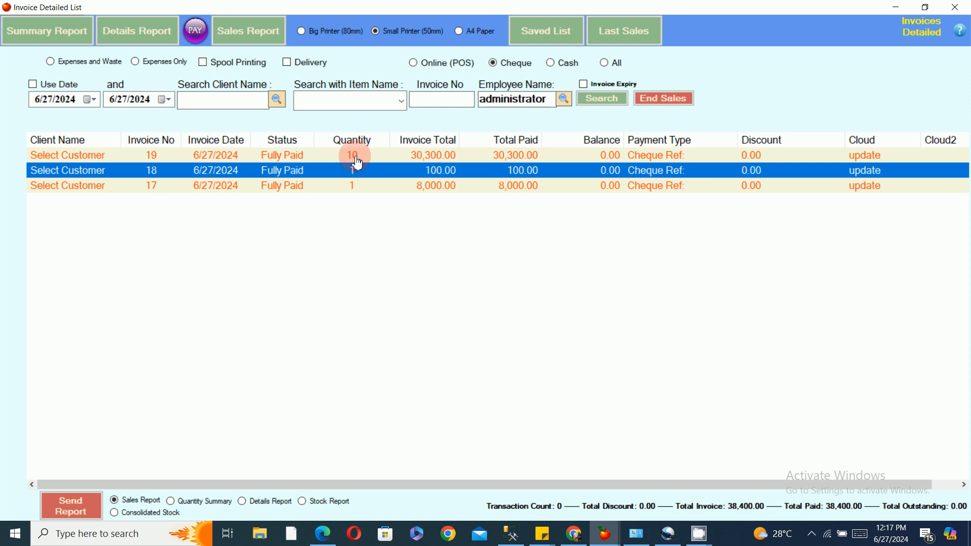
double_click(425, 159)
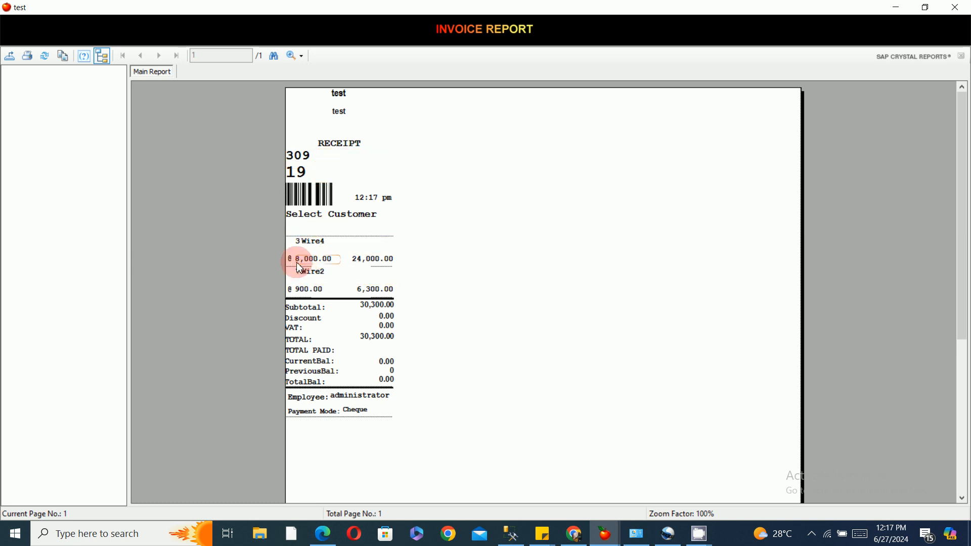
left_click(374, 263)
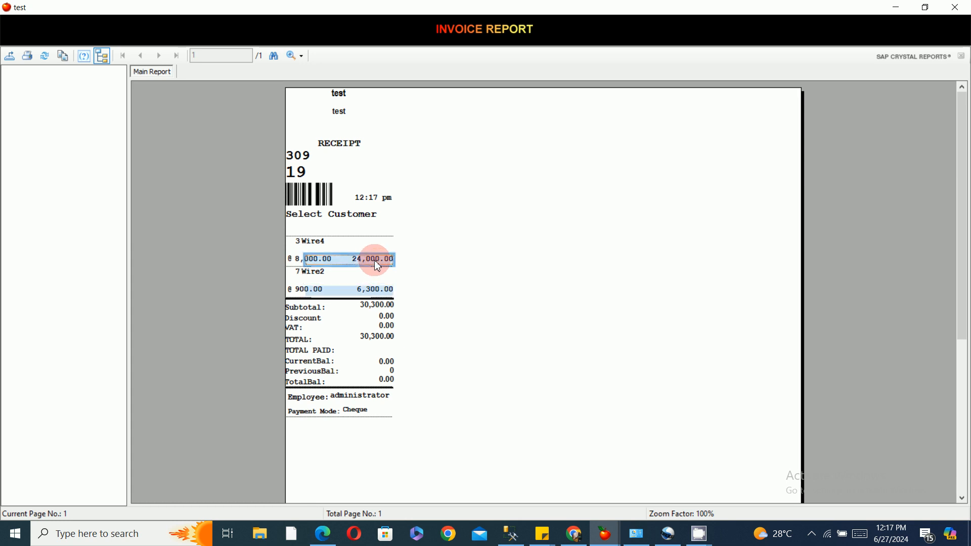
left_click(303, 290)
left_click(380, 291)
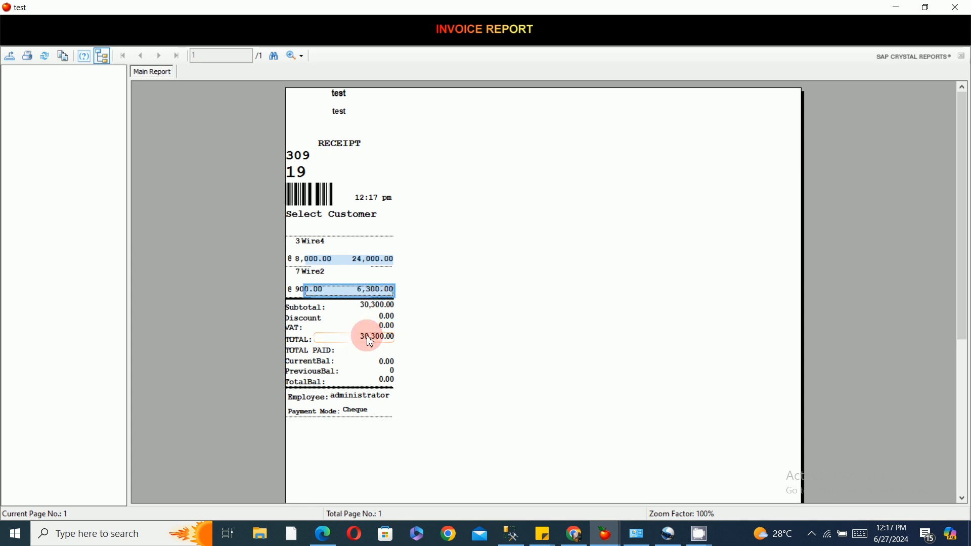
left_click(955, 7)
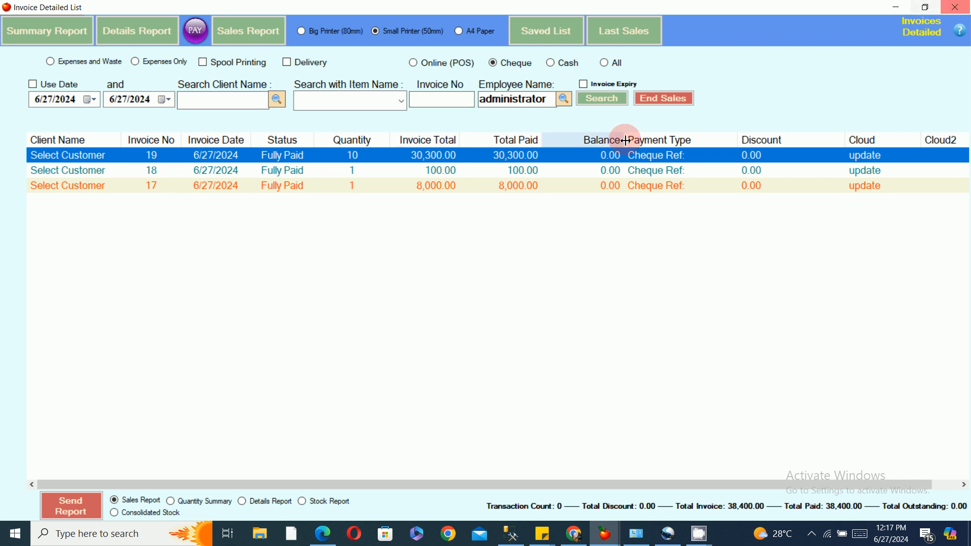
left_click(955, 7)
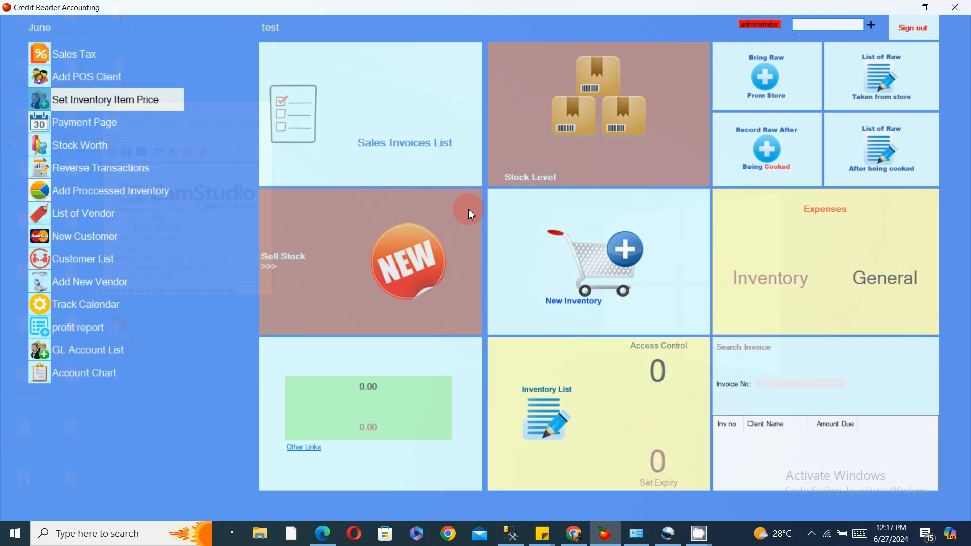
Look up the available quantity of Wire5 in the Stock Level list, then close the list
left_click(412, 252)
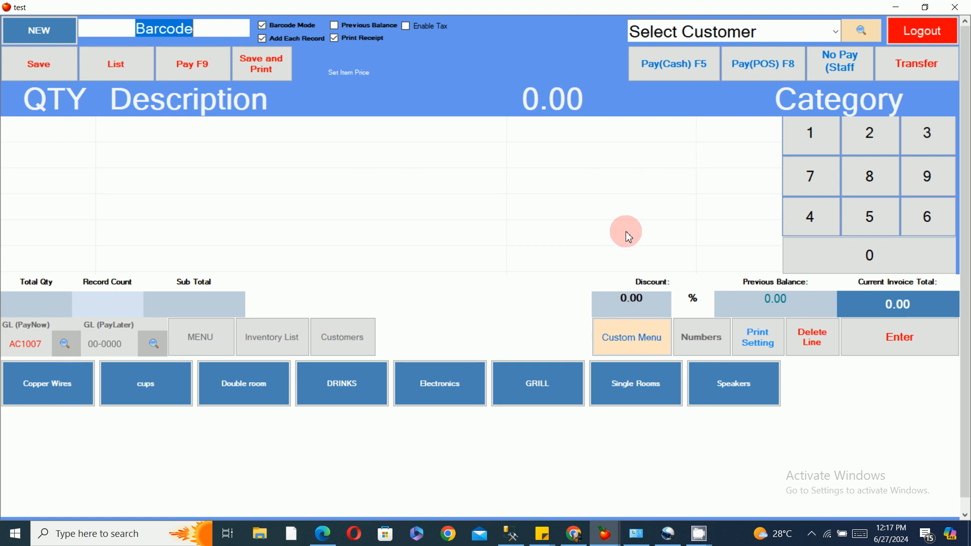
left_click(968, 5)
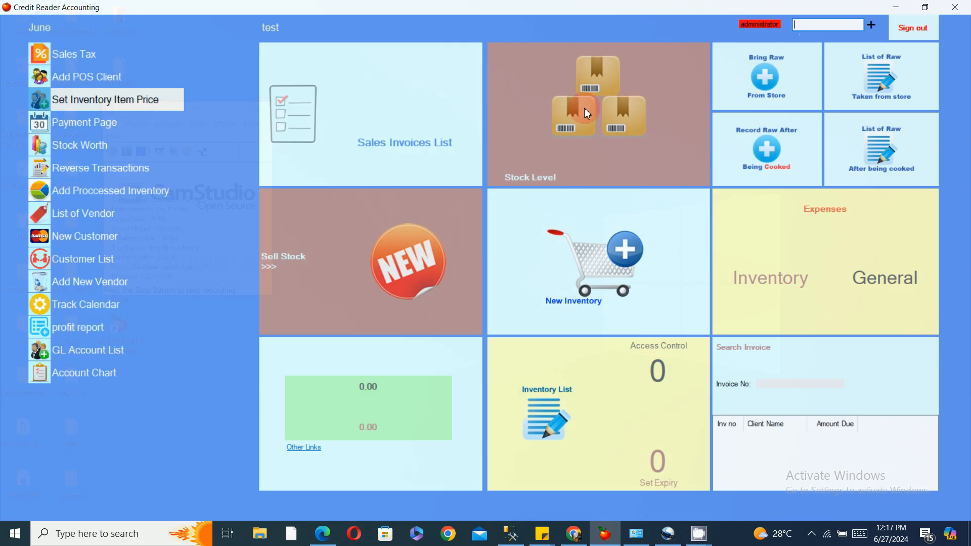
left_click(584, 108)
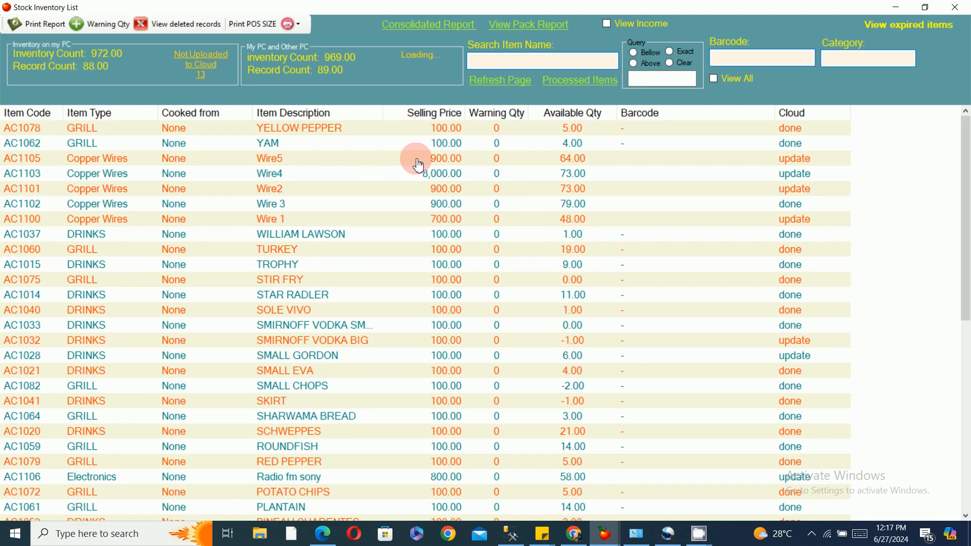
left_click(498, 159)
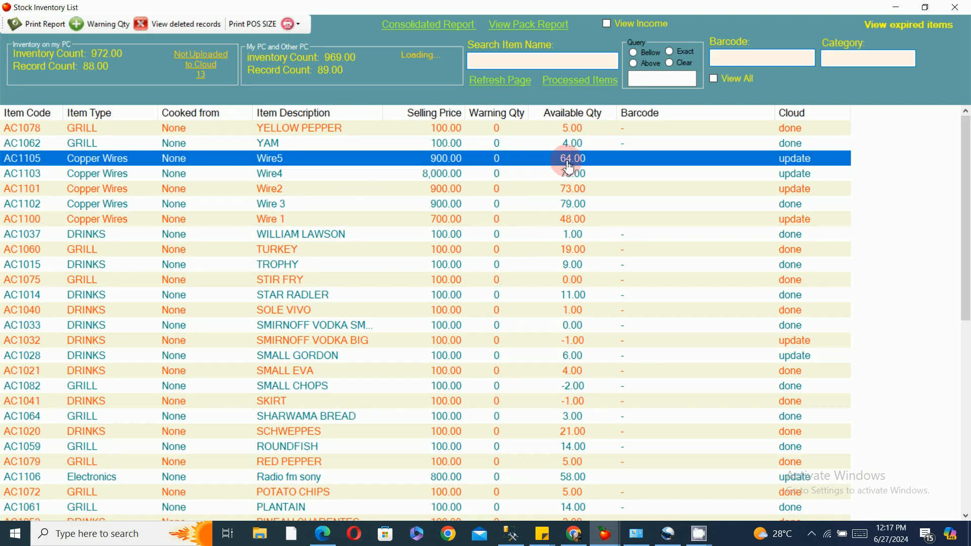
left_click(956, 7)
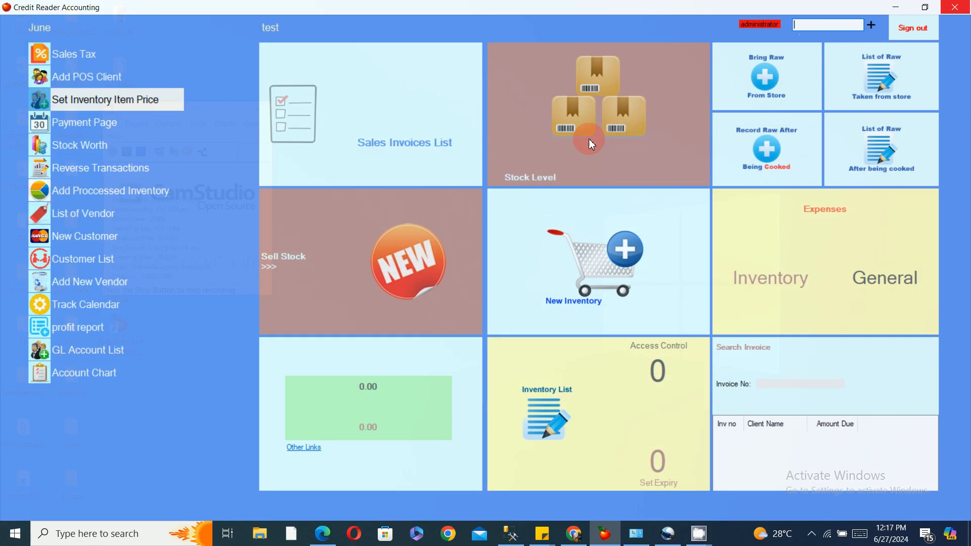
Search the Stock Level list by item name for "wir" and check the available quantities of the wires
left_click(585, 122)
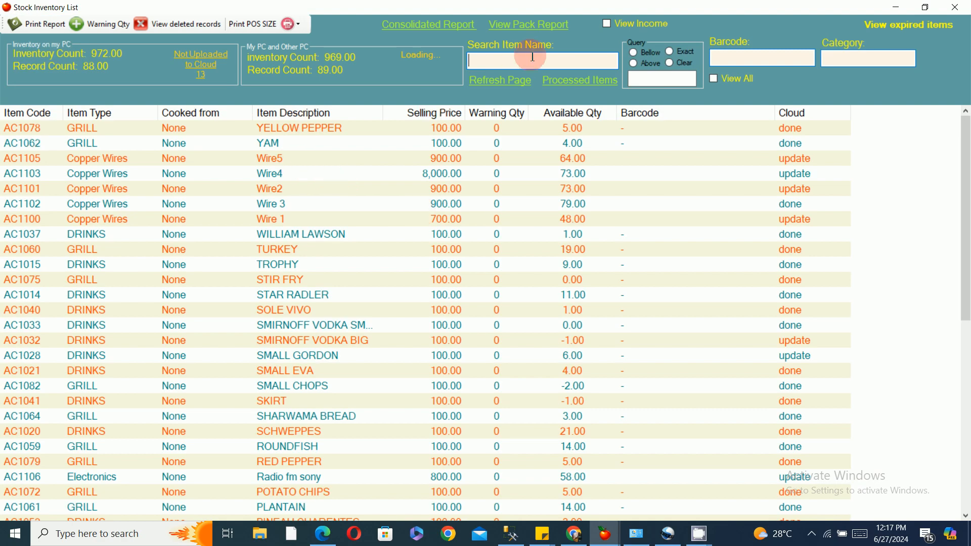
type("wir")
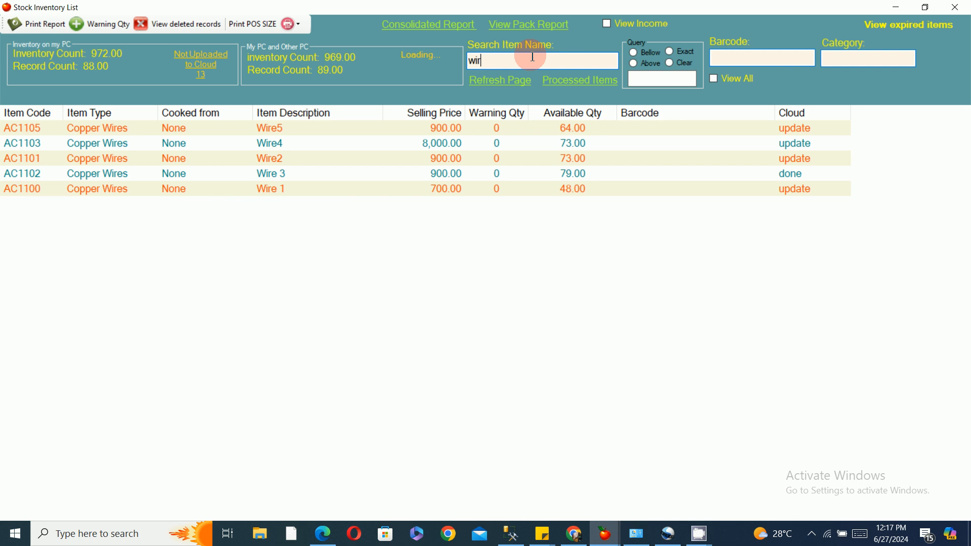
left_click(576, 128)
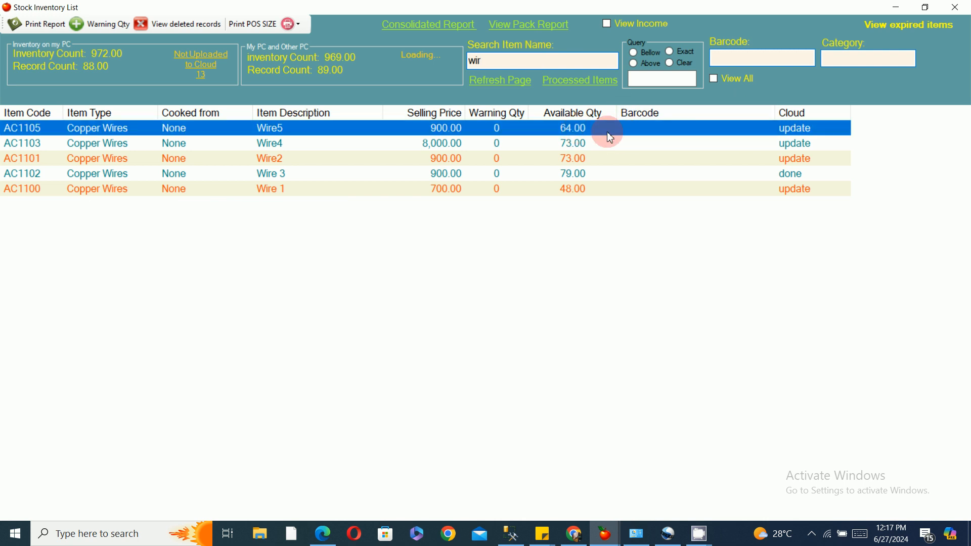
left_click(956, 7)
left_click(561, 170)
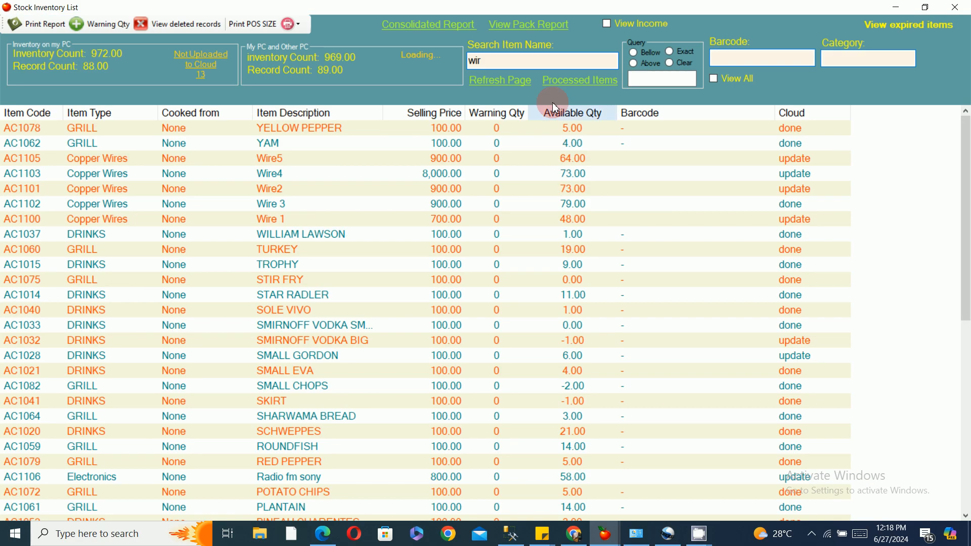
double_click(535, 58)
type("wir")
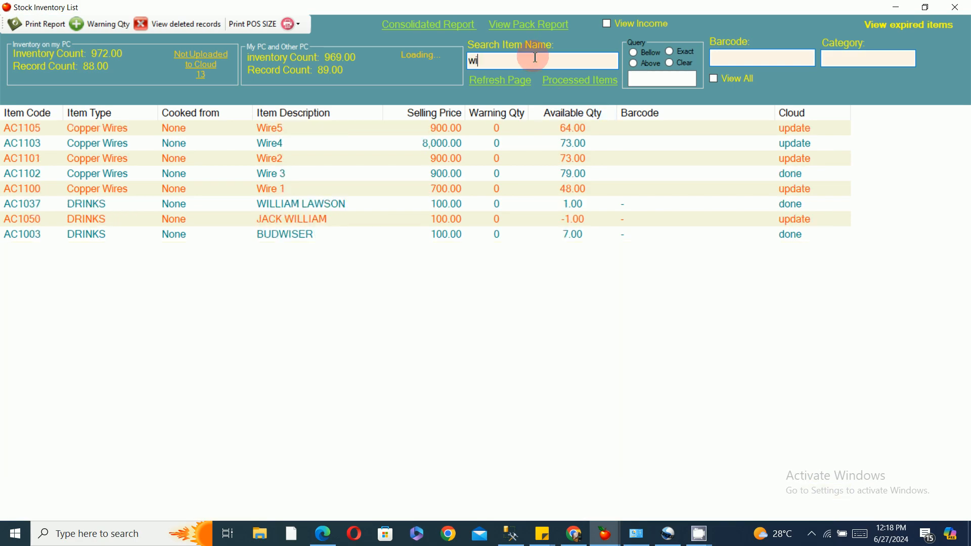
left_click(588, 127)
left_click(954, 7)
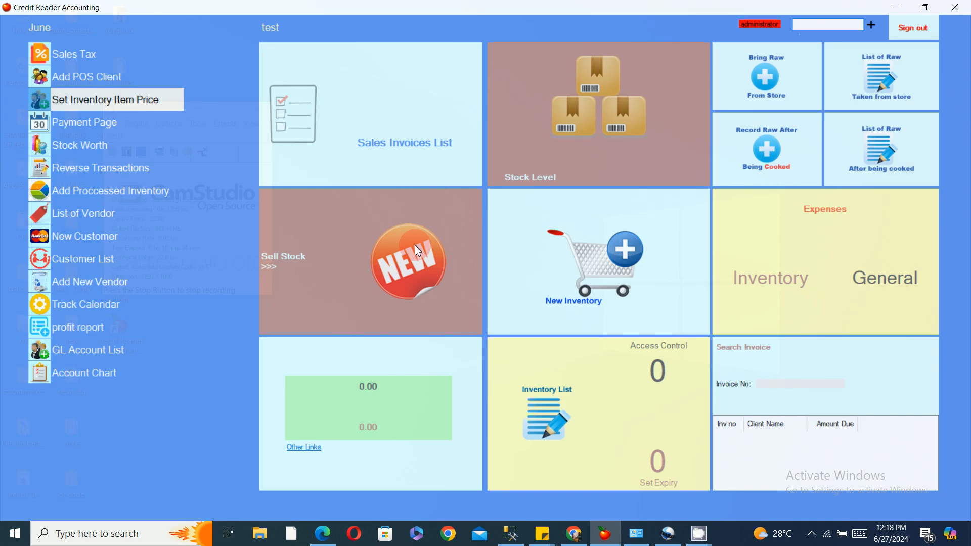
Reopen Sell Stock, invoice four Wire4 through the description search "wir", pay by Cash, and dismiss the activation code dialog
left_click(420, 275)
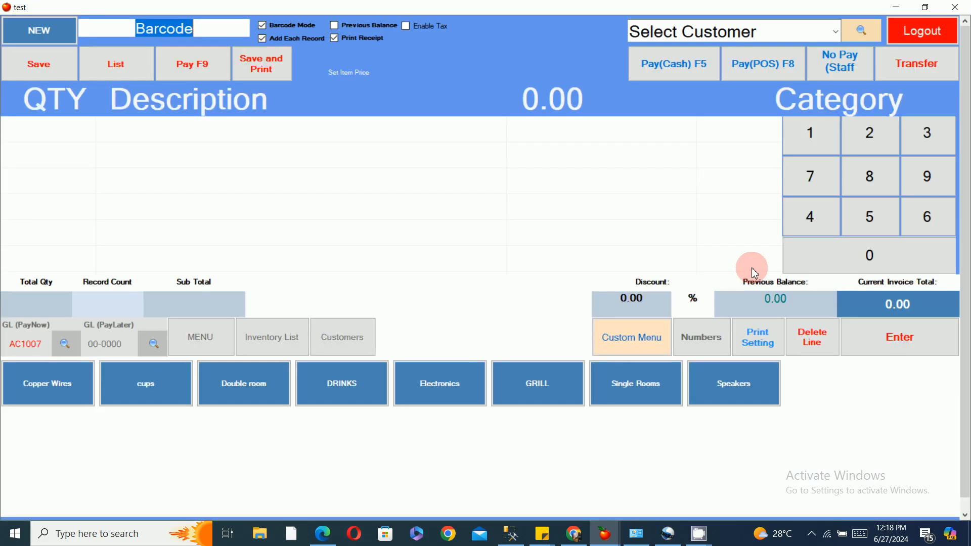
left_click(817, 213)
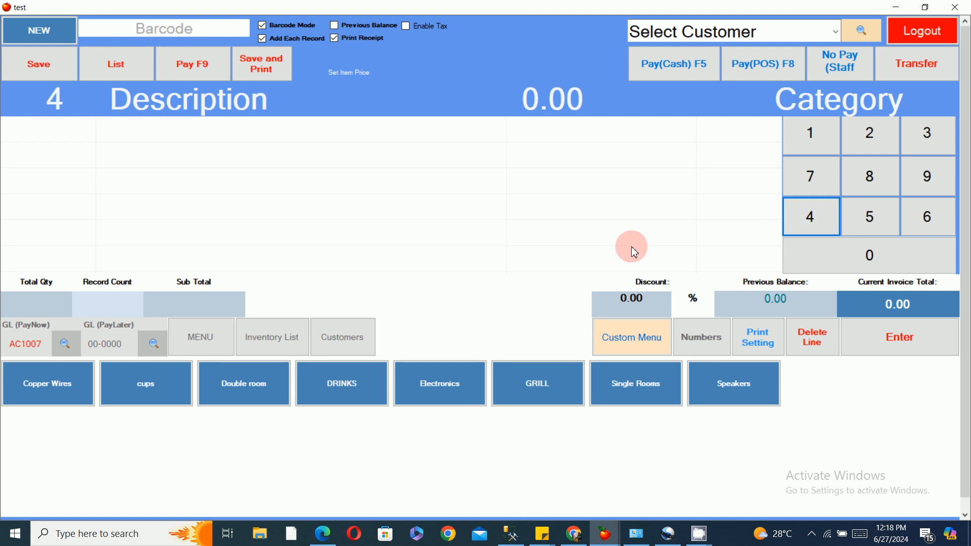
left_click(261, 104)
type("wir")
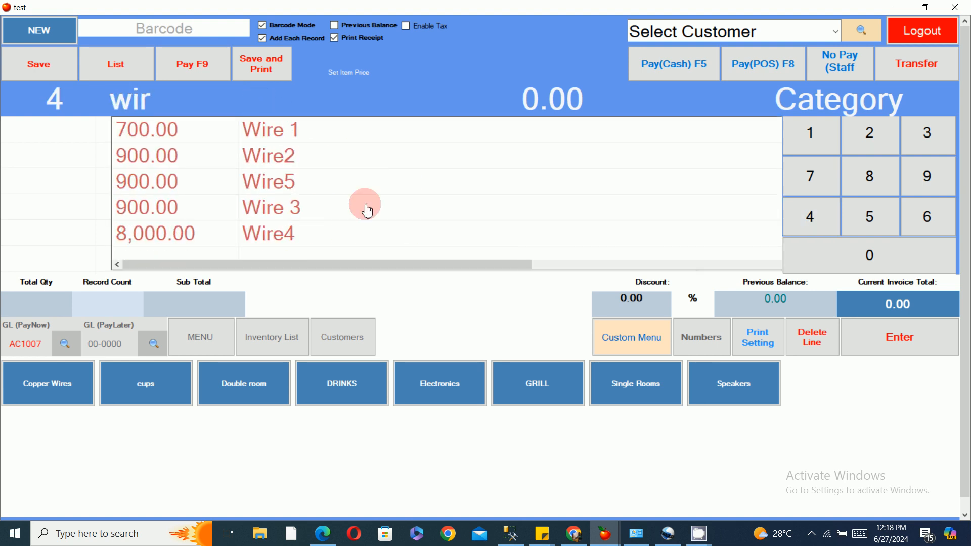
left_click(328, 239)
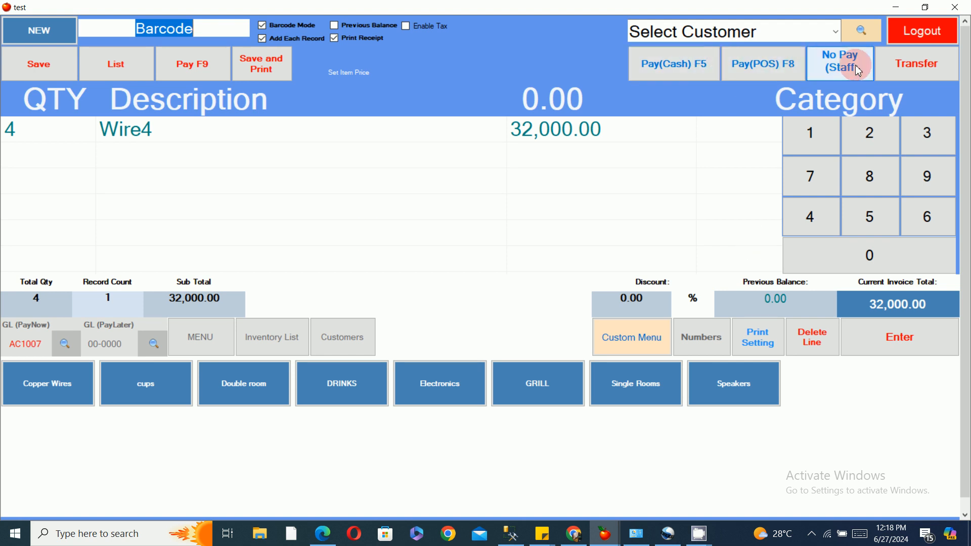
left_click(683, 70)
left_click(688, 102)
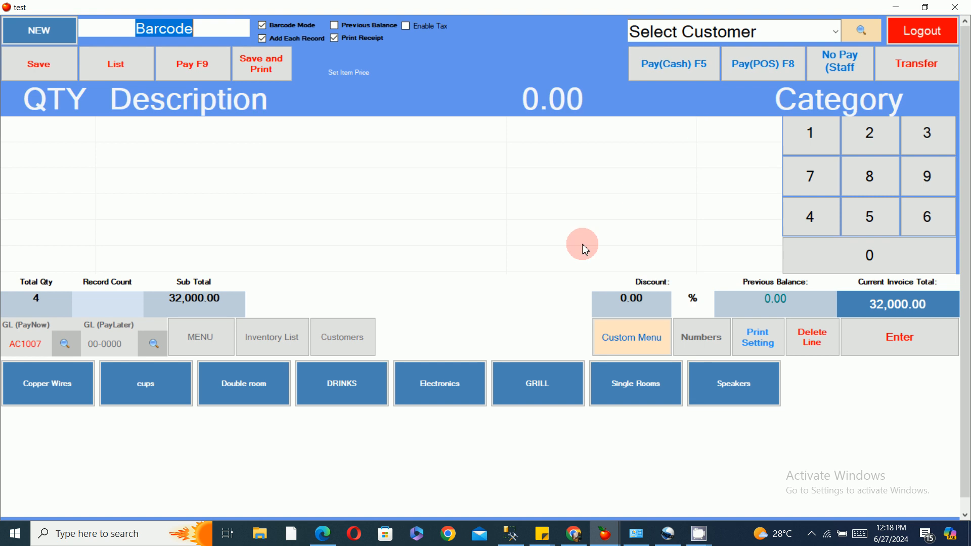
Return to the dashboard, search the Stock Level list for "wir", check the available quantities of Wire4 and Wire5, and close the list
left_click(967, 9)
left_click(615, 129)
left_click(462, 88)
left_click(499, 64)
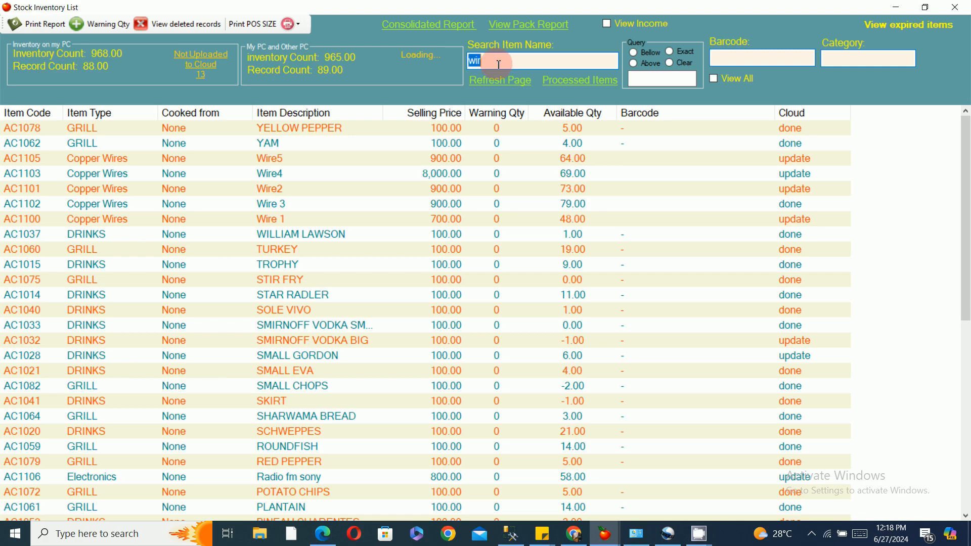
type("wir")
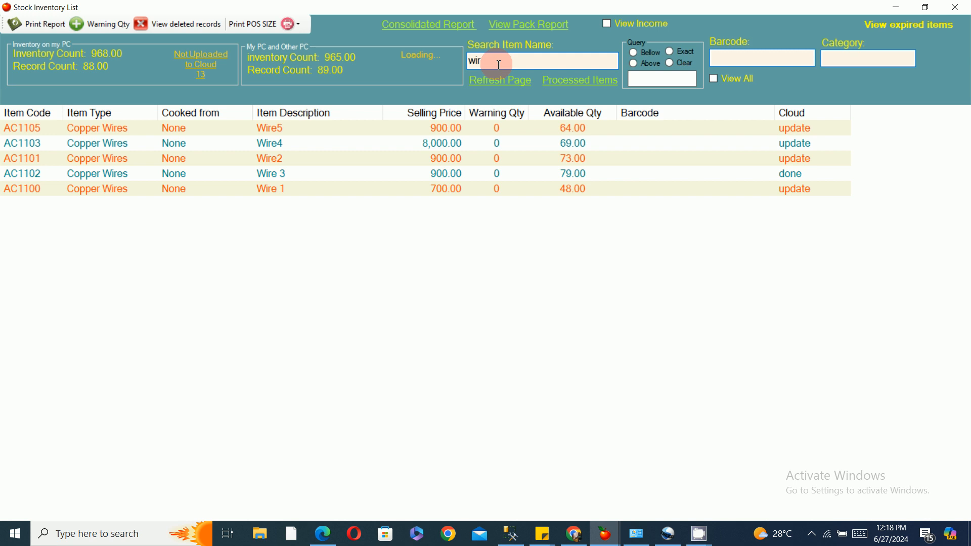
left_click(572, 148)
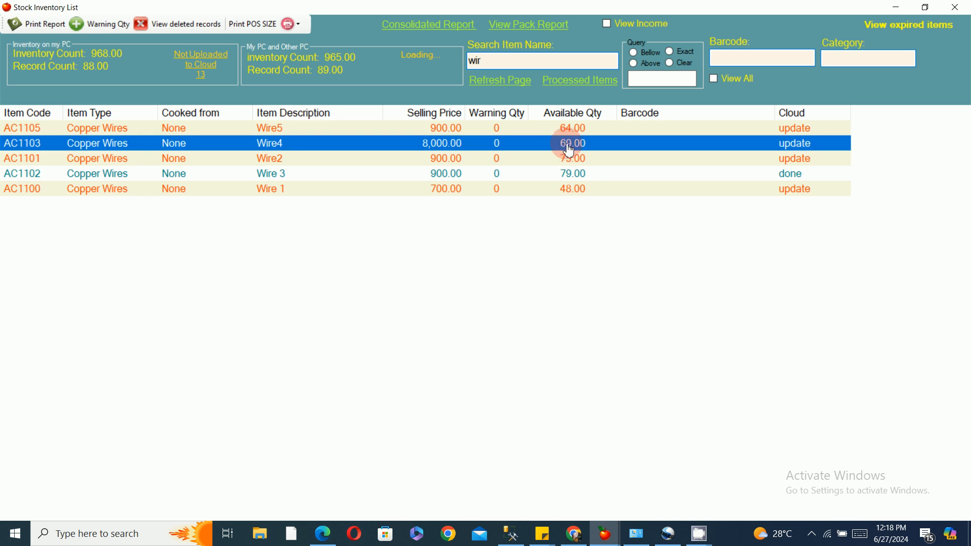
left_click(569, 129)
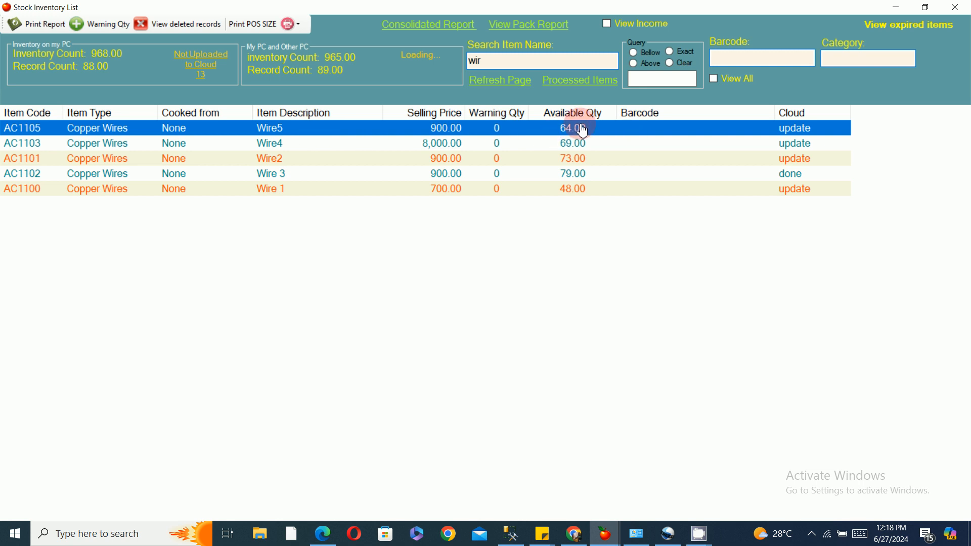
left_click(956, 7)
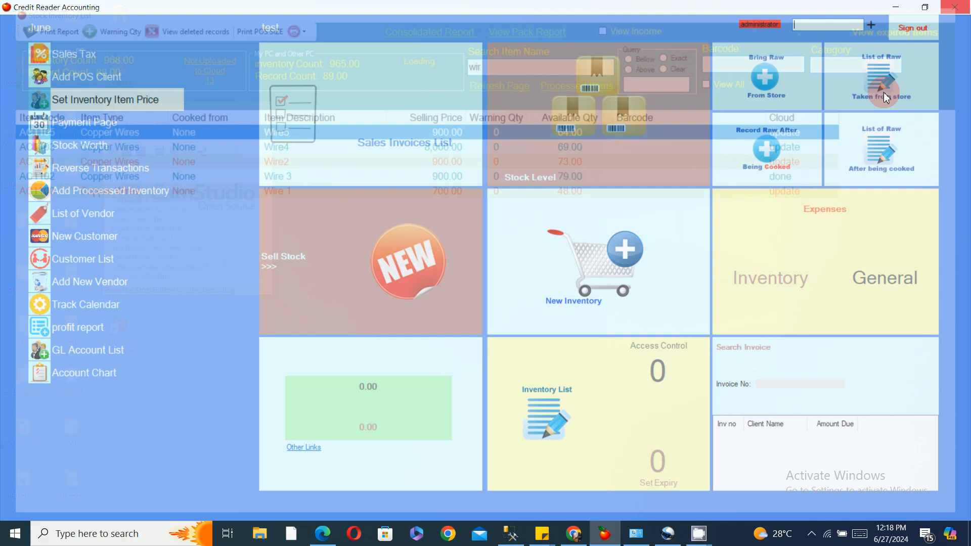
Reopen Sell Stock, invoice four Wire5 through the description search "wire", and pay by Cash
left_click(410, 321)
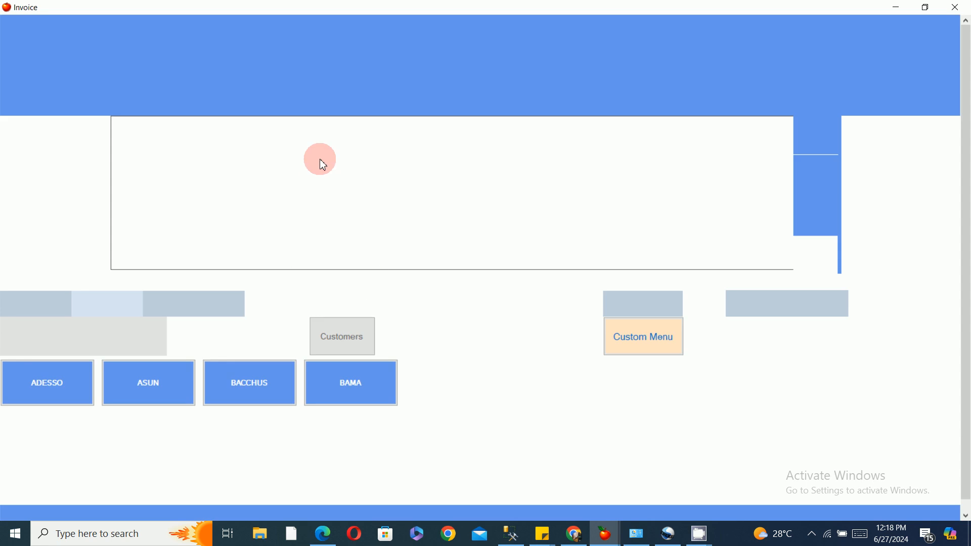
left_click(810, 215)
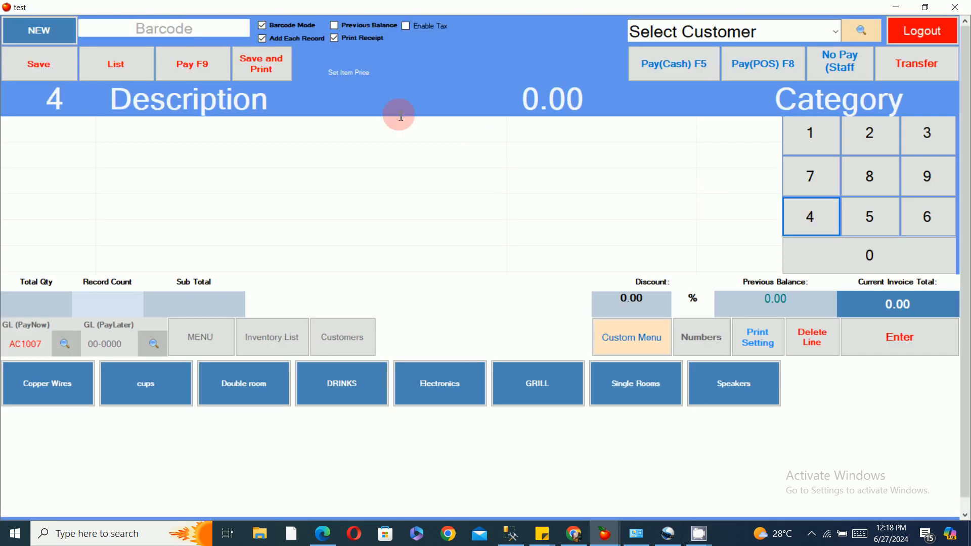
left_click(267, 98)
type("wire")
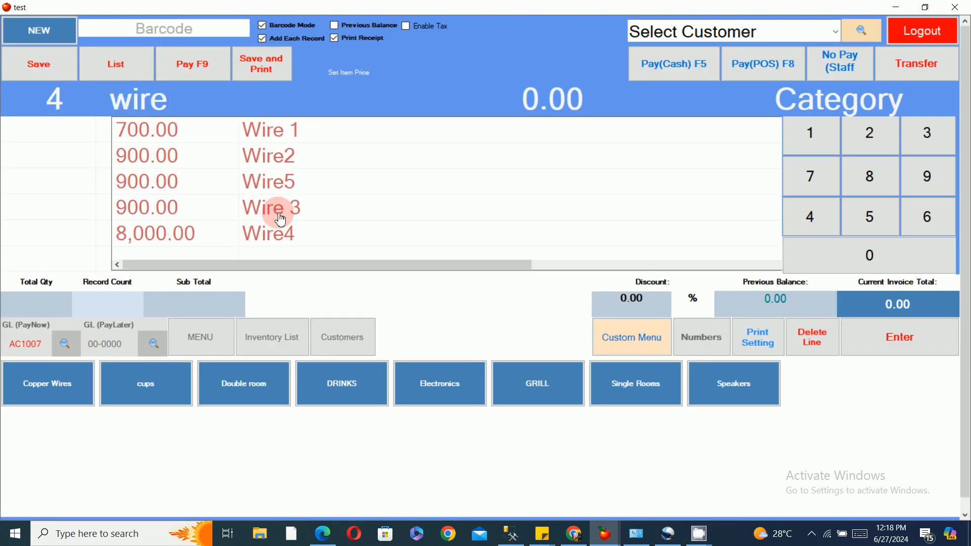
left_click(286, 182)
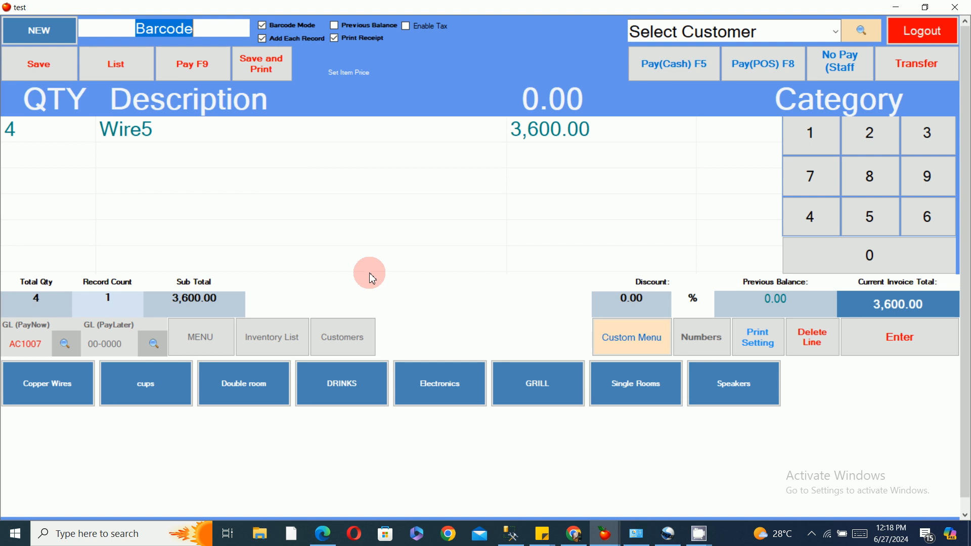
left_click(652, 70)
left_click(687, 106)
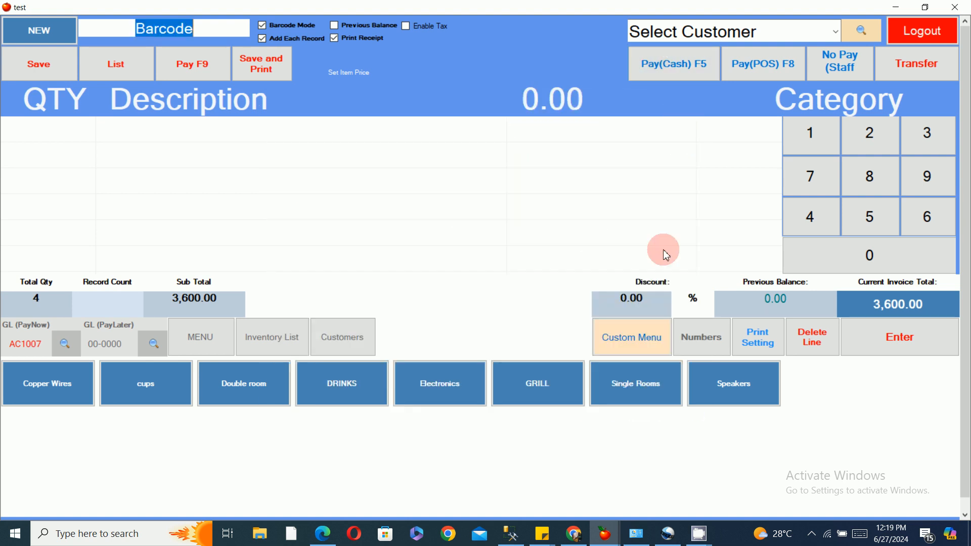
Leave Sell Stock, filter the Stock Level list by "wir" to check Wire5's available quantity, and close the list
left_click(954, 13)
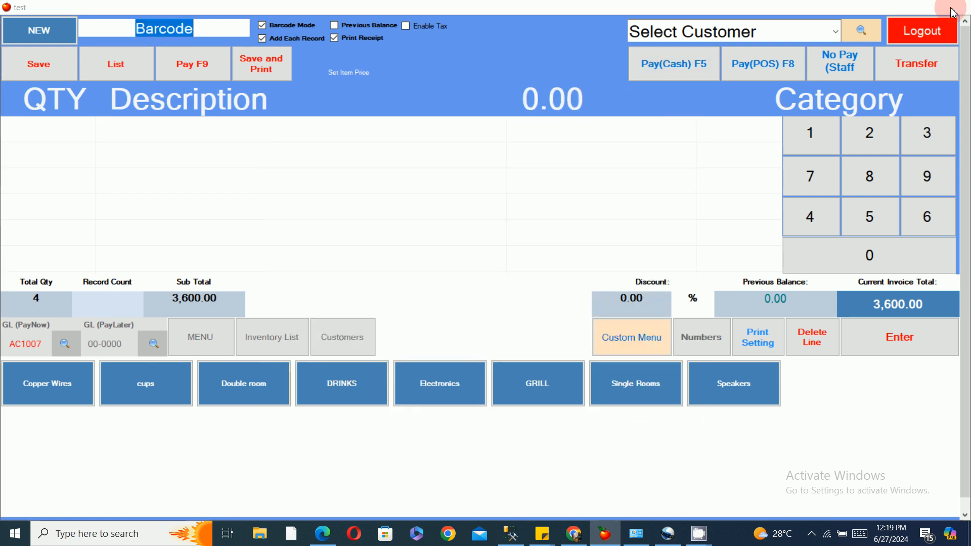
left_click(518, 133)
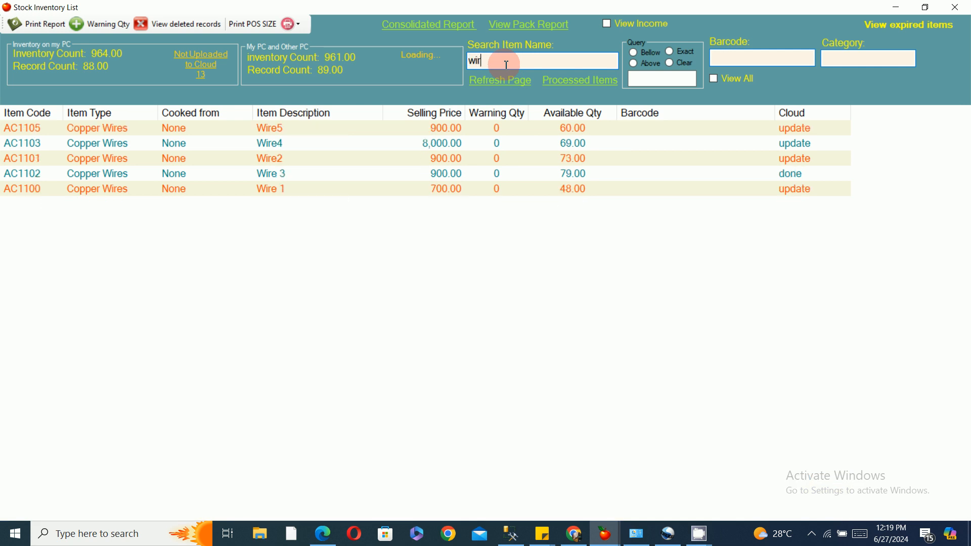
left_click(522, 127)
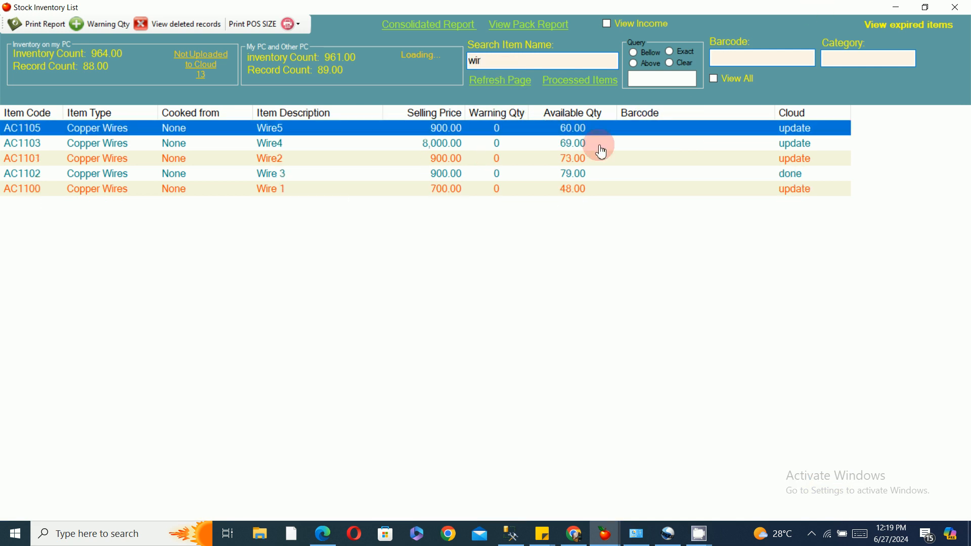
left_click(955, 7)
Start a new Sell Stock invoice and add one each of Wire4, Wire2, Wire 1 and Wire5 from the Copper Wires category
left_click(422, 242)
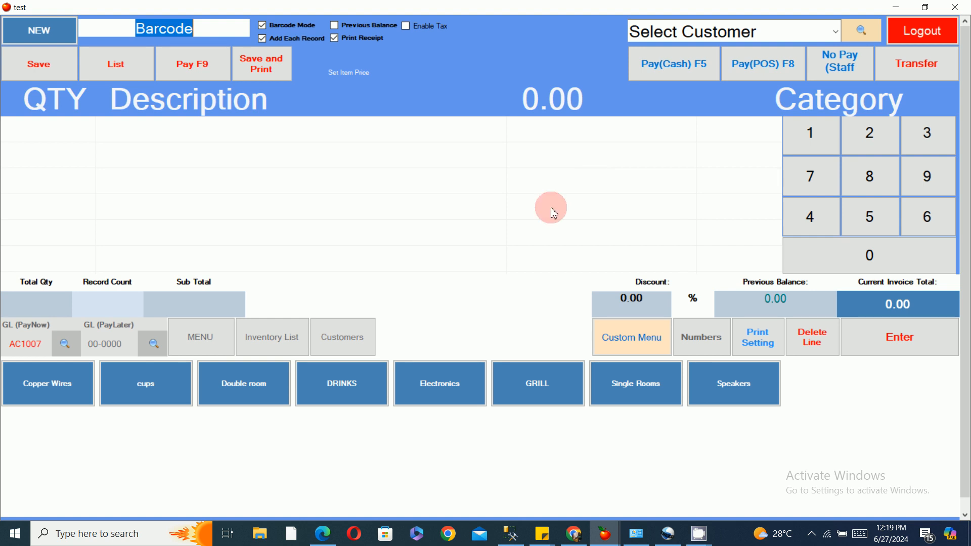
left_click(76, 400)
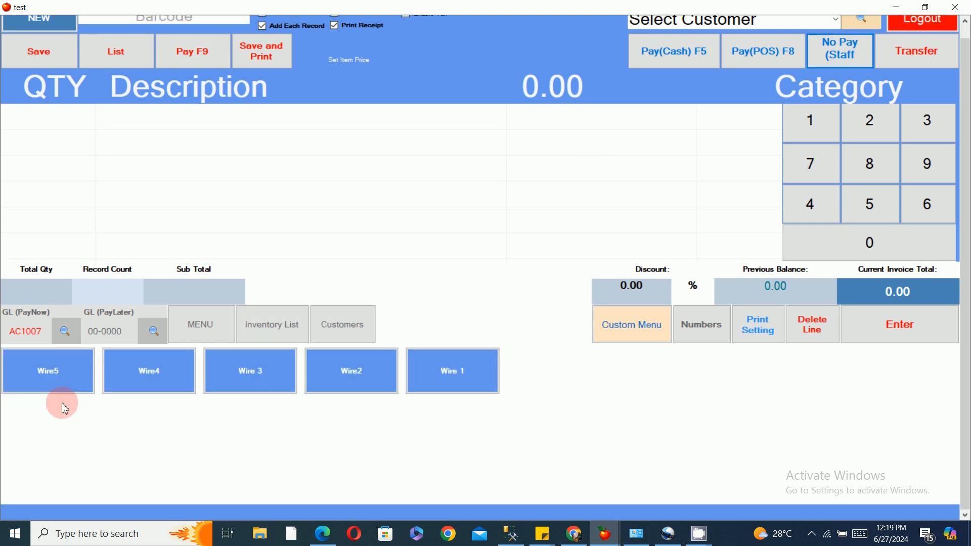
left_click(171, 382)
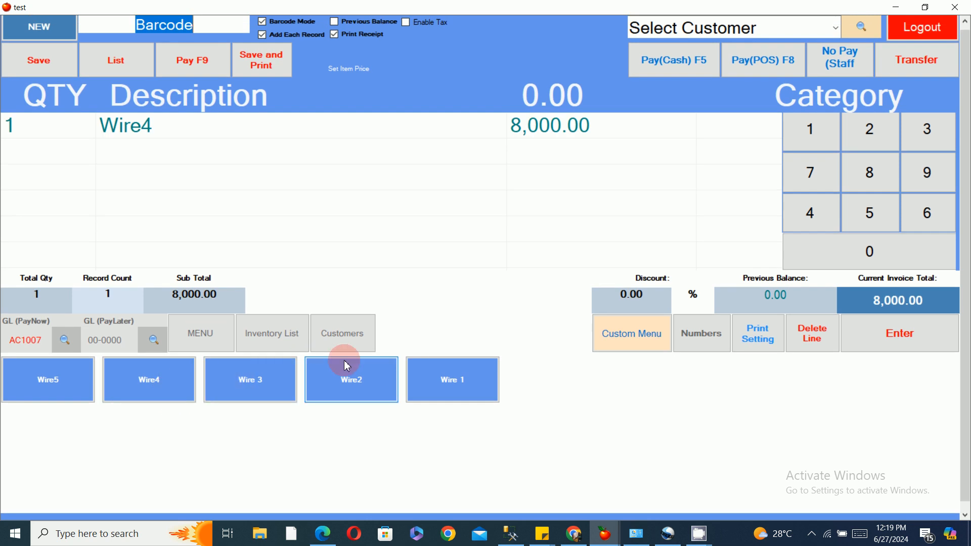
left_click(445, 387)
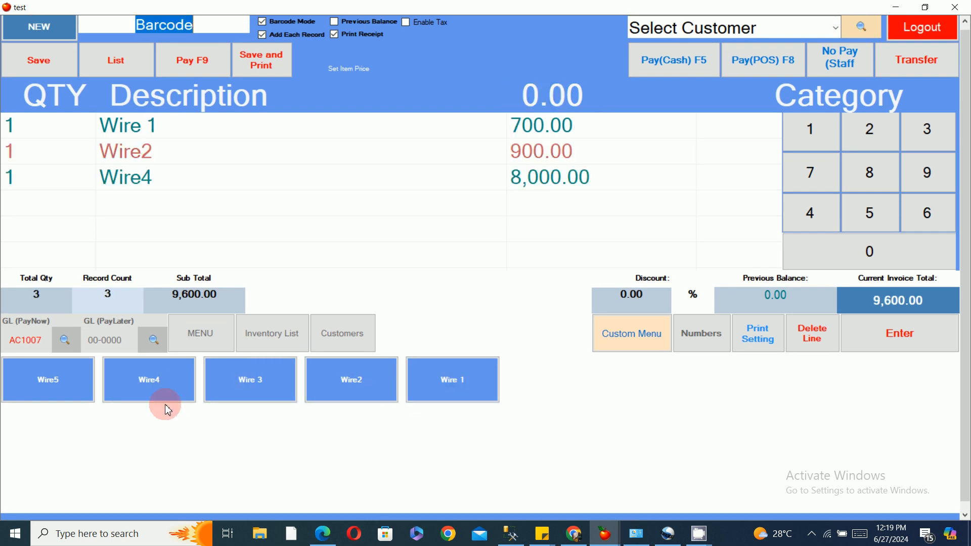
left_click(70, 390)
Add one each of MARTELL, JACK WILLIAM, SKIRT, HENKELL and D` ABRUSSO from the DRINKS category to the invoice
left_click(192, 348)
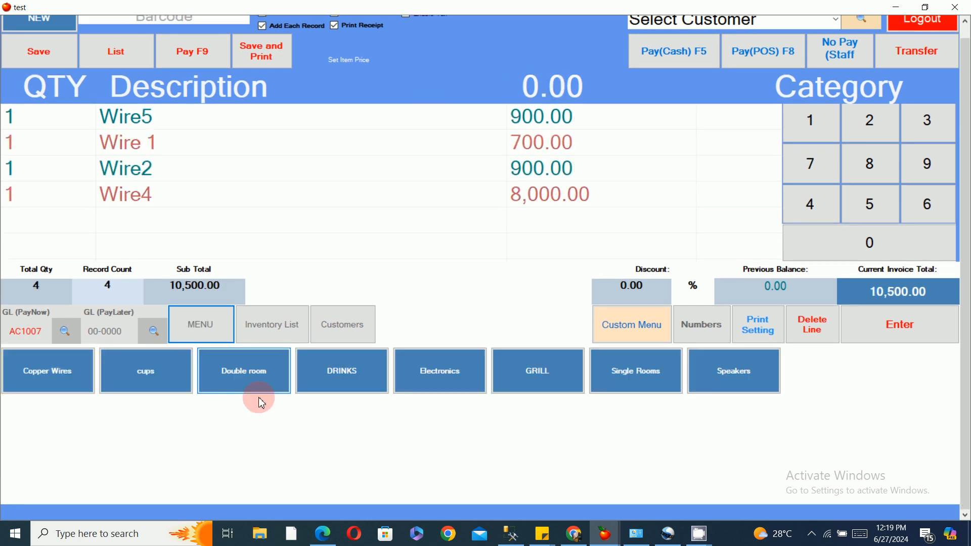
left_click(369, 382)
left_click(252, 380)
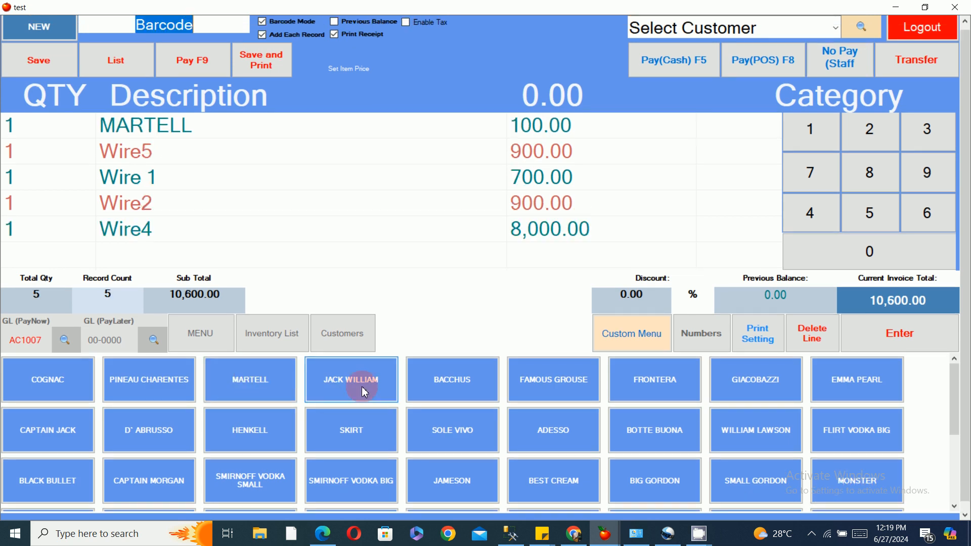
left_click(362, 386)
left_click(349, 427)
left_click(253, 433)
left_click(149, 430)
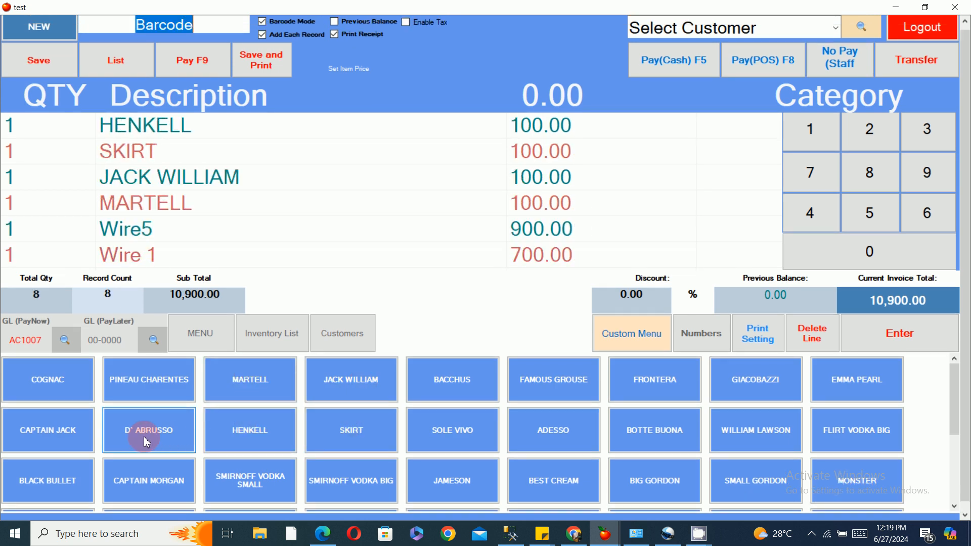
Add one Radio fm sony from the Electronics category and one LG TV 32INCH from the cups category
left_click(216, 337)
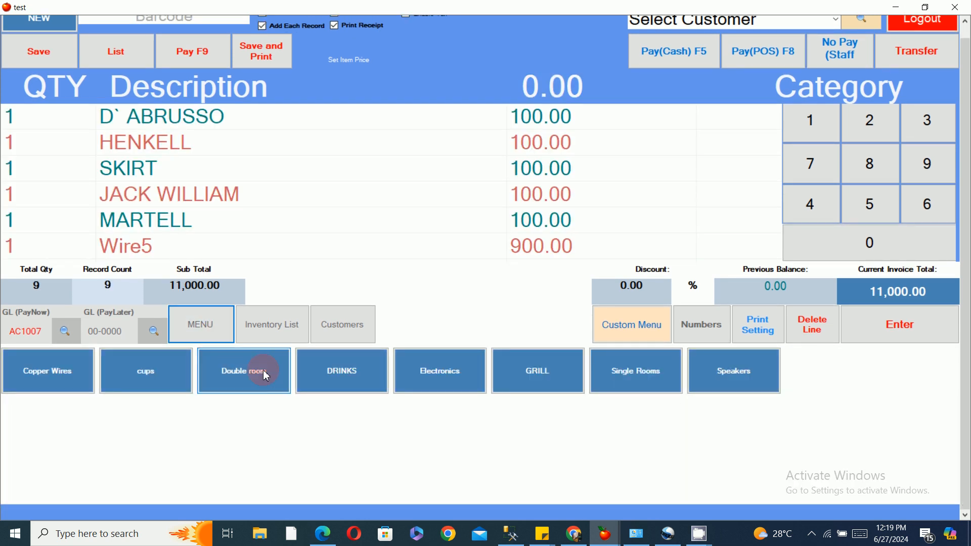
left_click(432, 375)
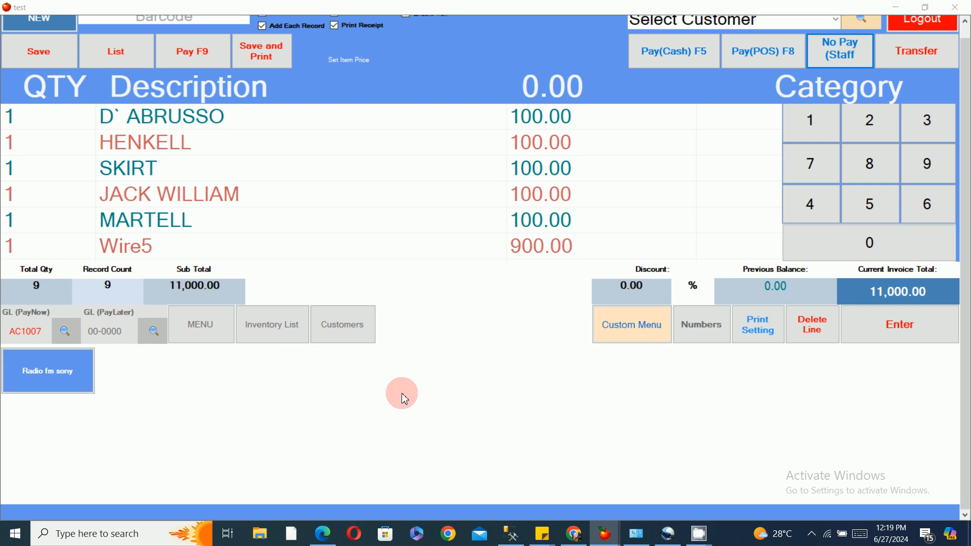
left_click(75, 387)
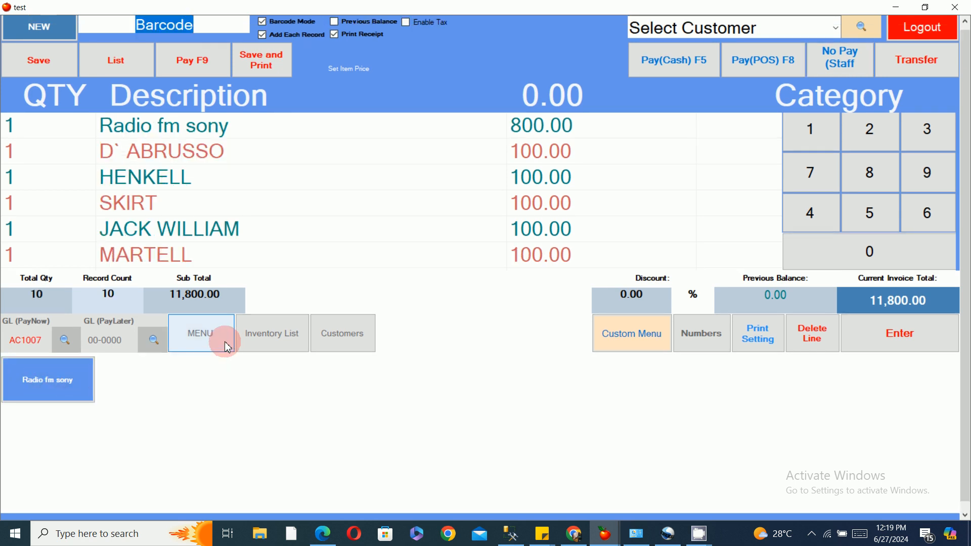
left_click(223, 339)
left_click(147, 387)
left_click(72, 380)
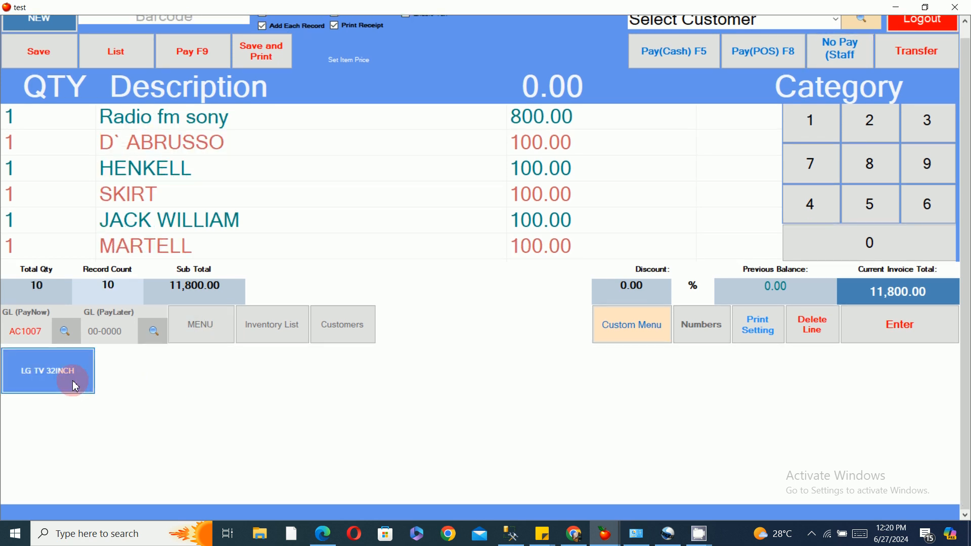
Search item descriptions for "g" and add one BIG ICE to the invoice
double_click(221, 97)
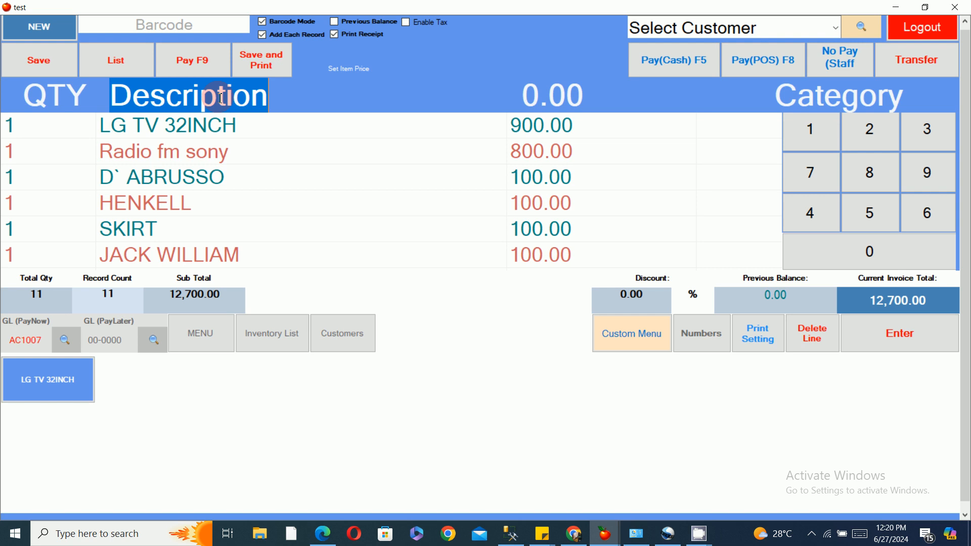
type("g")
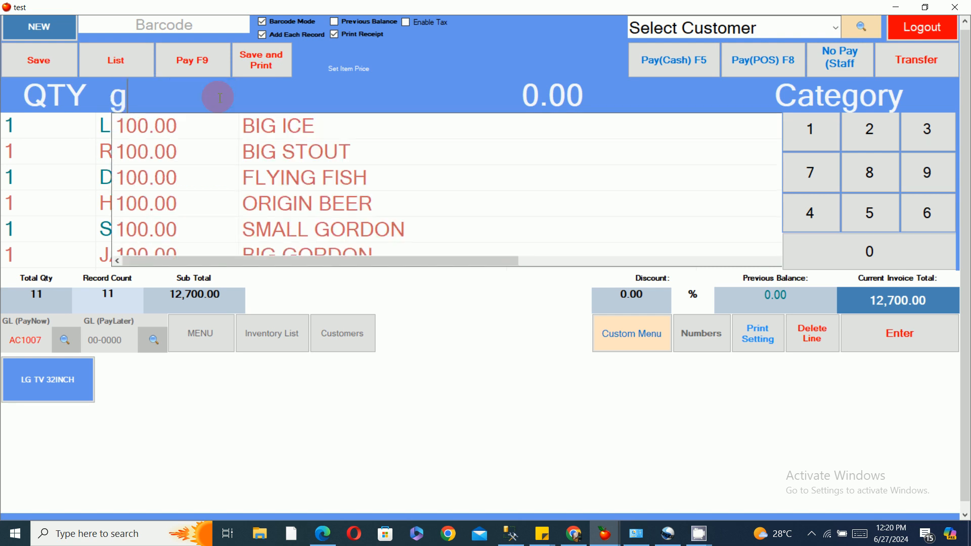
left_click(322, 124)
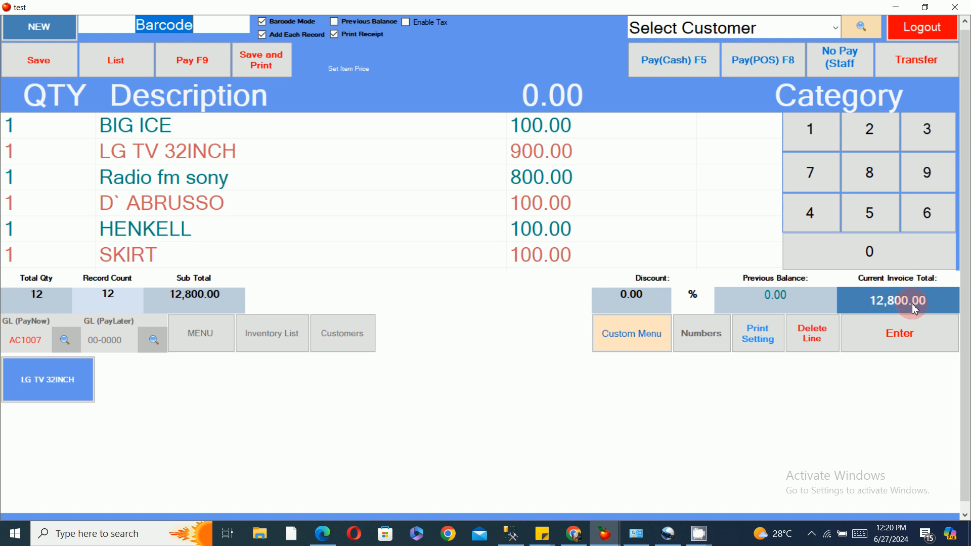
Review all the current invoice's lines from BIG ICE down to Wire4, then view them in Invoice Details and return to the sale
scroll(672, 193, "up", 2)
scroll(657, 211, "down", 2)
scroll(587, 196, "up", 2)
scroll(585, 191, "down", 2)
scroll(596, 203, "up", 2)
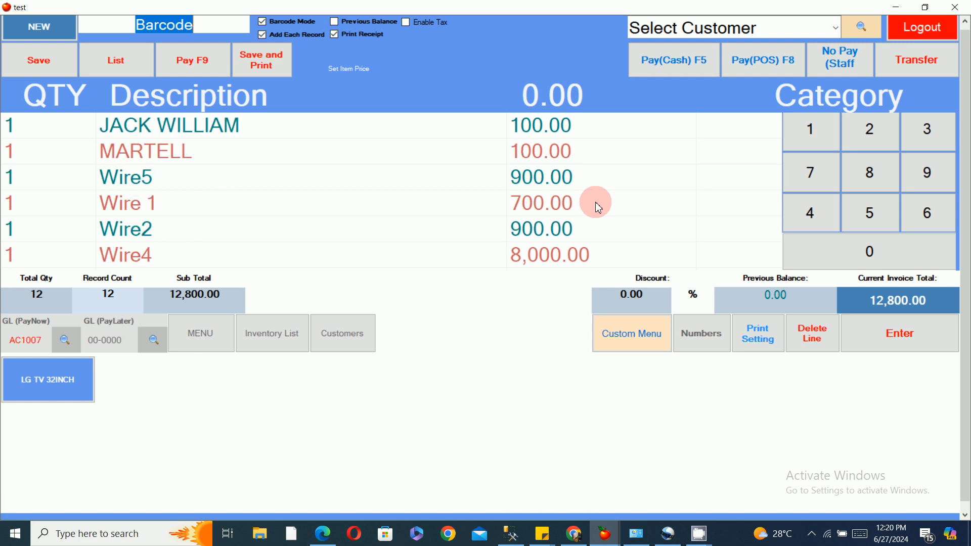
scroll(596, 202, "down", 2)
scroll(597, 192, "up", 2)
scroll(600, 199, "down", 2)
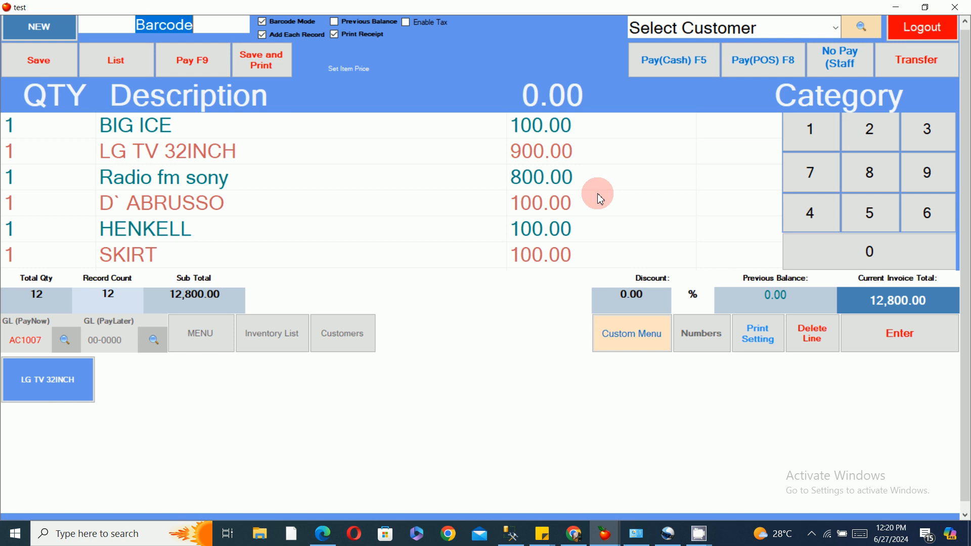
scroll(562, 187, "up", 2)
scroll(562, 180, "down", 2)
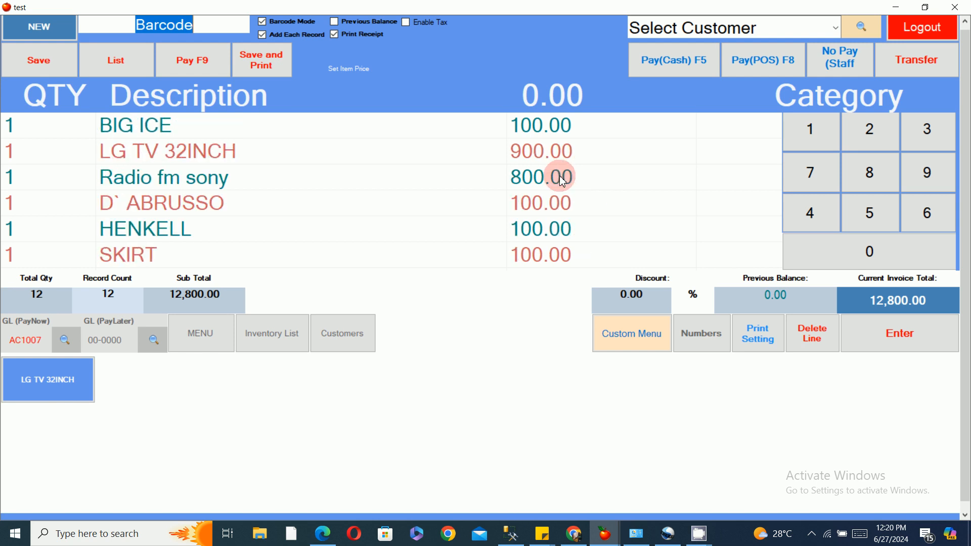
scroll(559, 175, "up", 2)
scroll(559, 175, "down", 2)
double_click(560, 175)
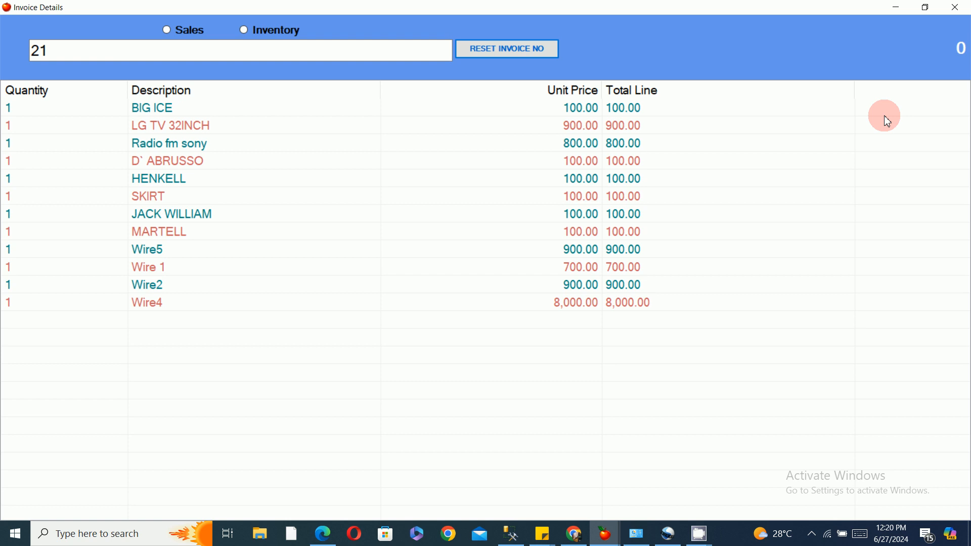
key("Escape")
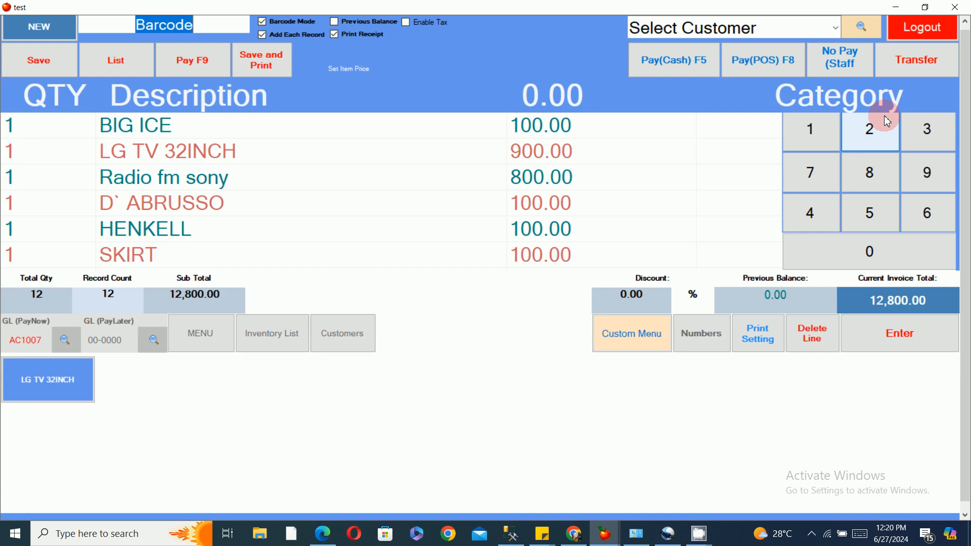
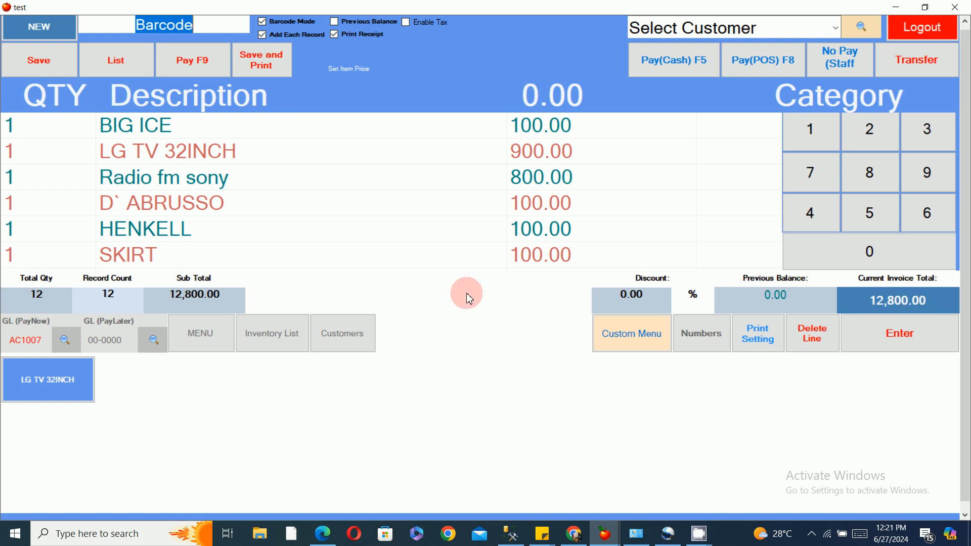
Save the current invoice without taking payment and open the Saved Invoices List
left_click(46, 62)
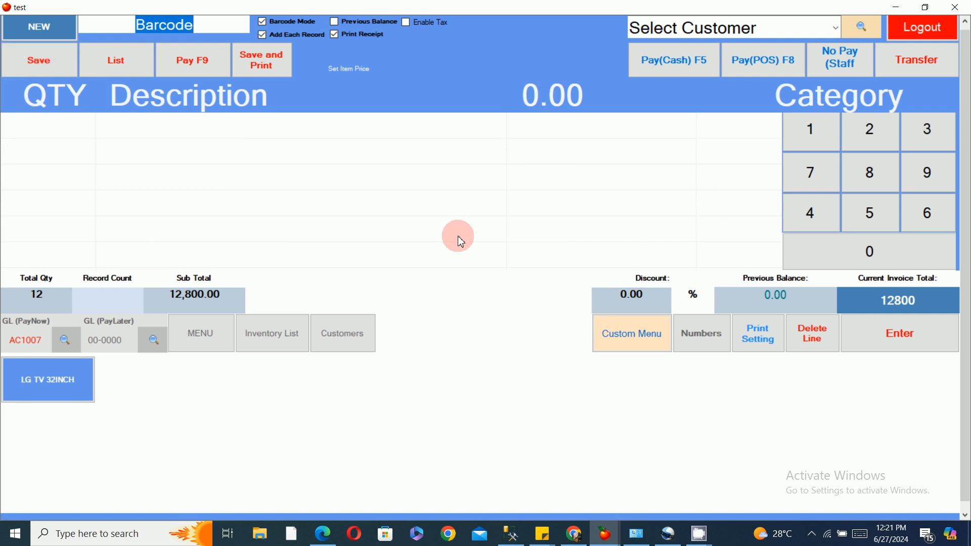
left_click(119, 65)
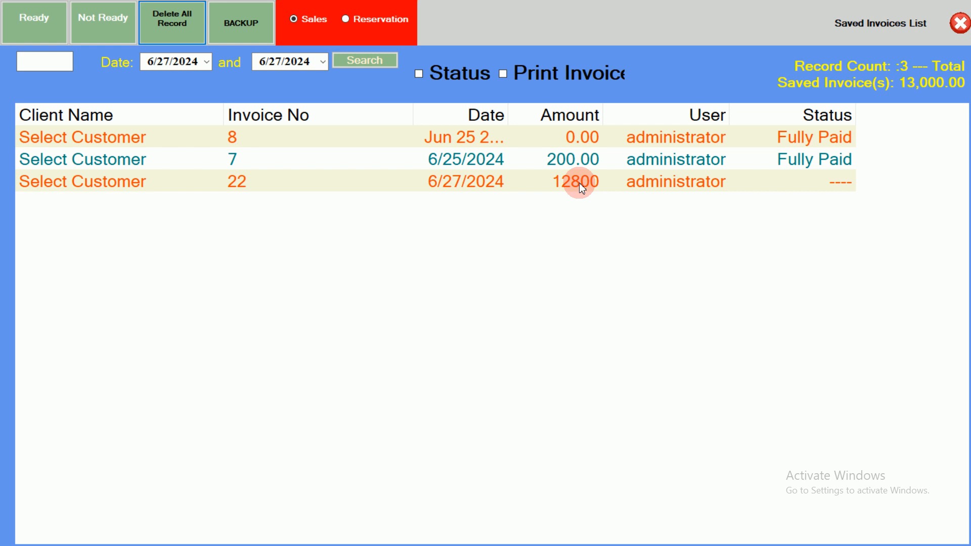
Reopen the saved invoice dated 6/27/2024 and delete its LG TV 32INCH line
left_click(958, 29)
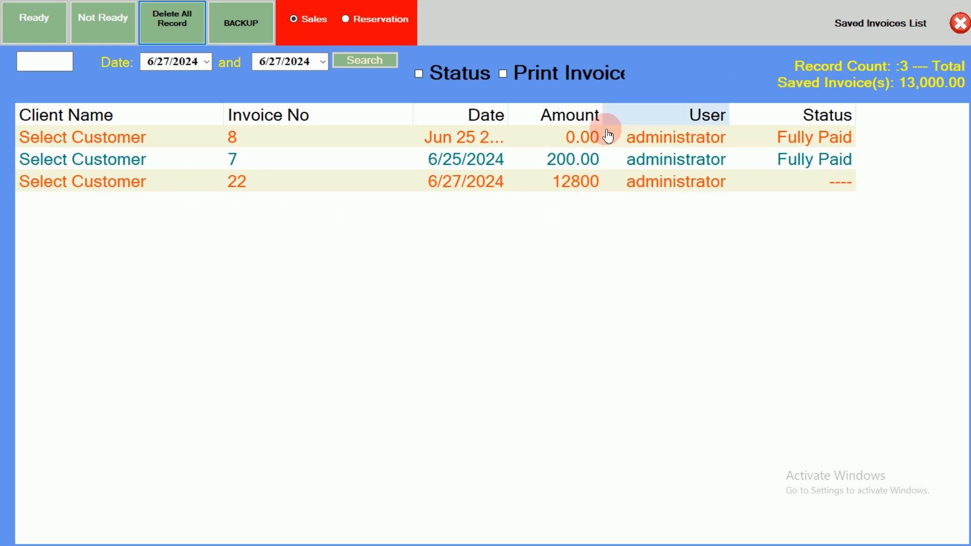
double_click(469, 181)
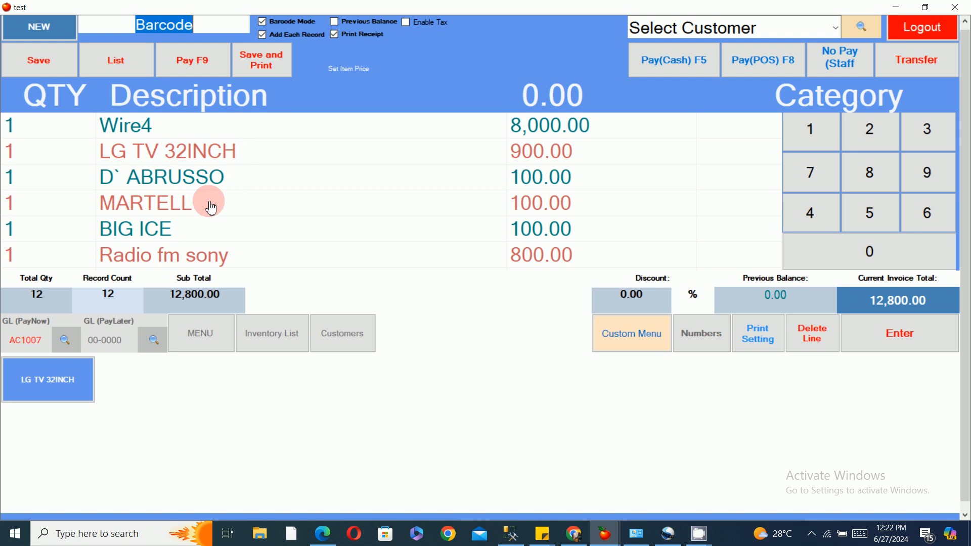
left_click(235, 149)
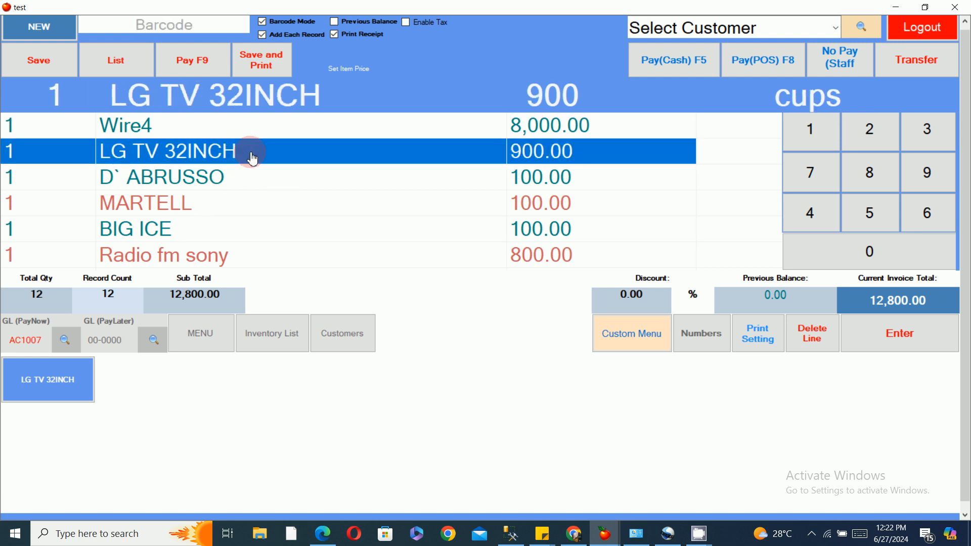
left_click(809, 343)
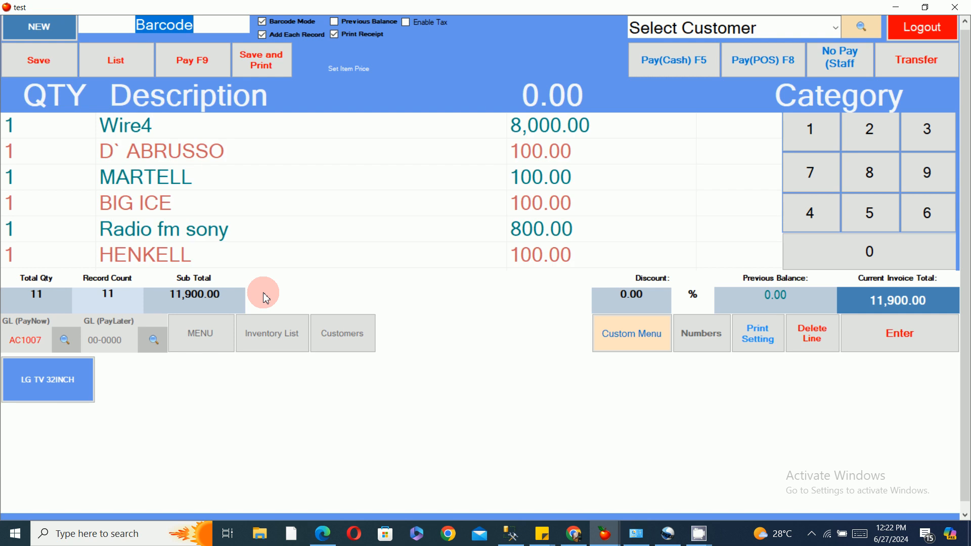
View the edited invoice in Invoice Details, then save it again without payment and open the Saved Invoices List
double_click(327, 254)
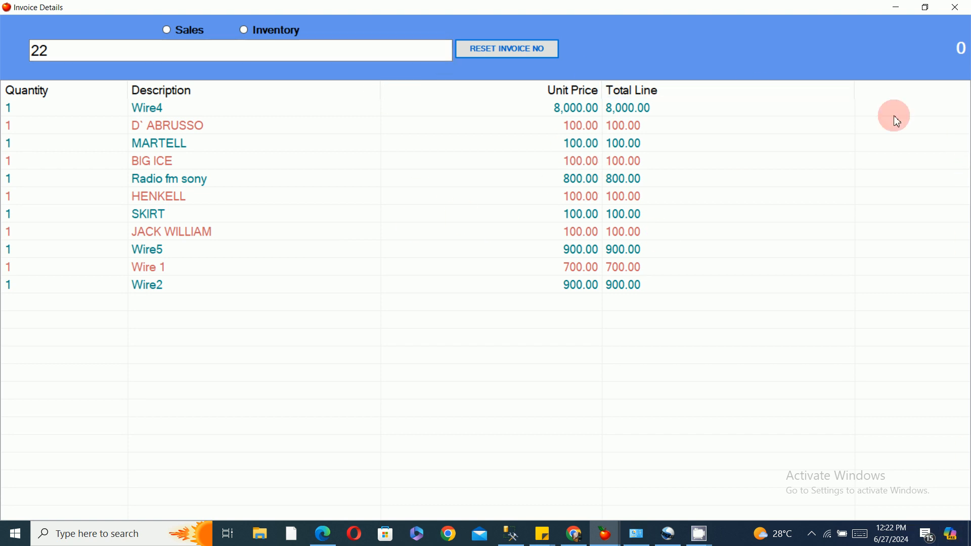
left_click(955, 7)
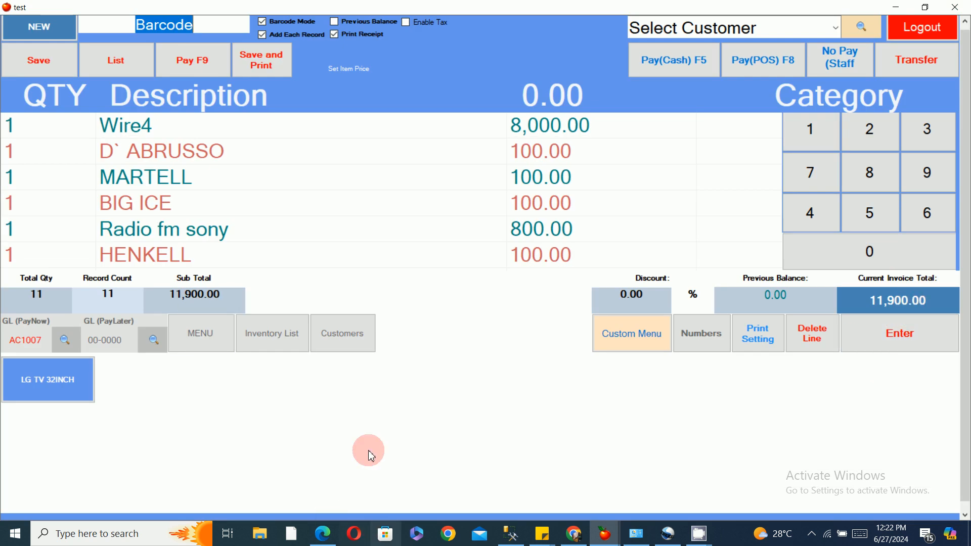
left_click(55, 70)
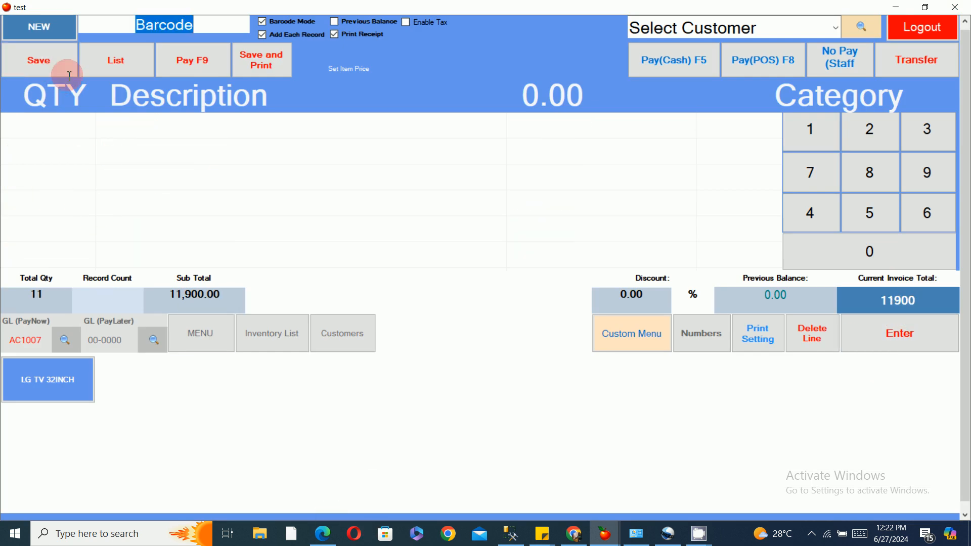
left_click(125, 57)
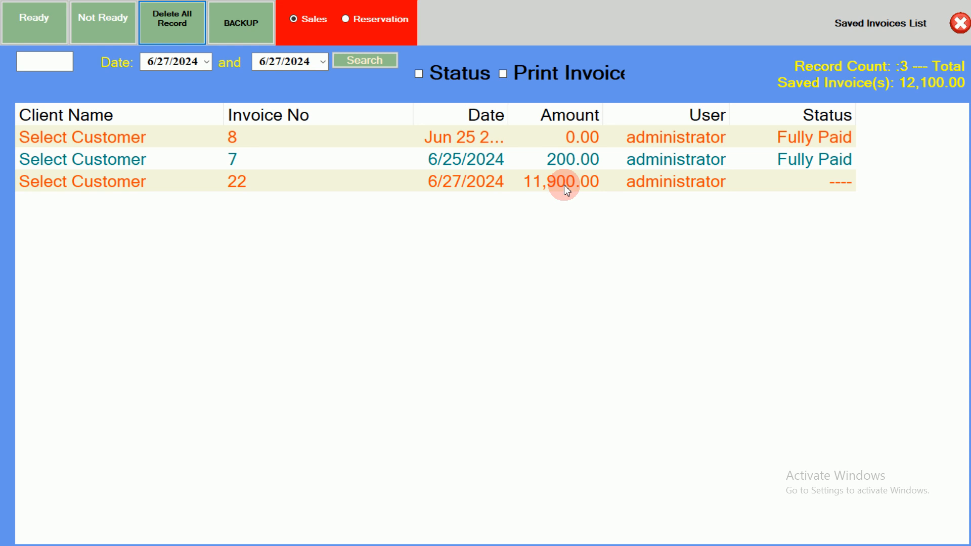
Load the saved 6/27/2024 invoice and pay it in cash, then check the Saved Invoices List and return to the sale
double_click(437, 181)
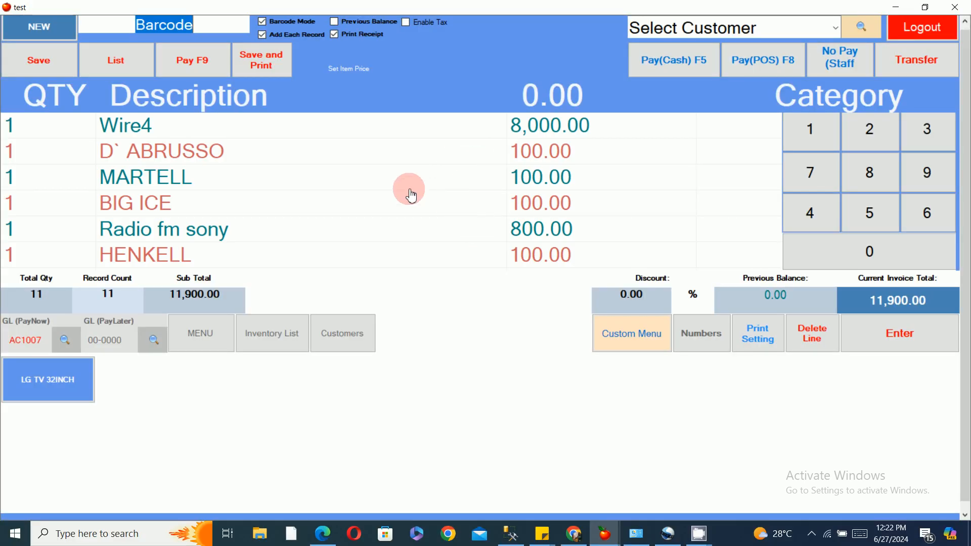
left_click(697, 67)
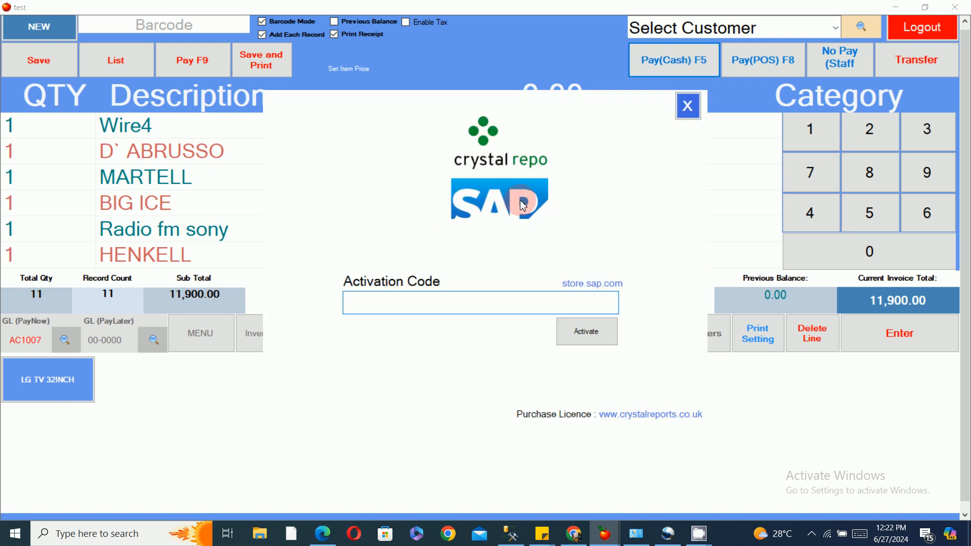
left_click(685, 102)
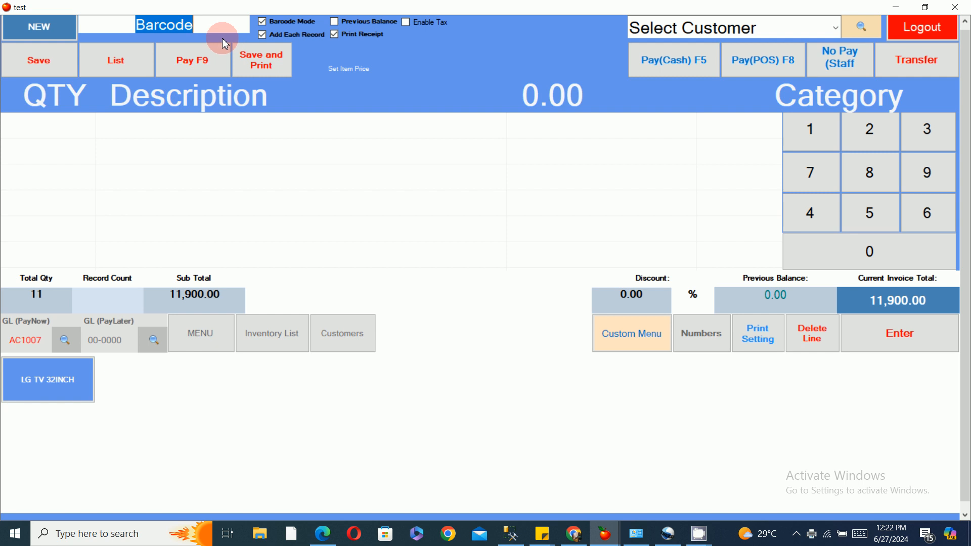
left_click(106, 67)
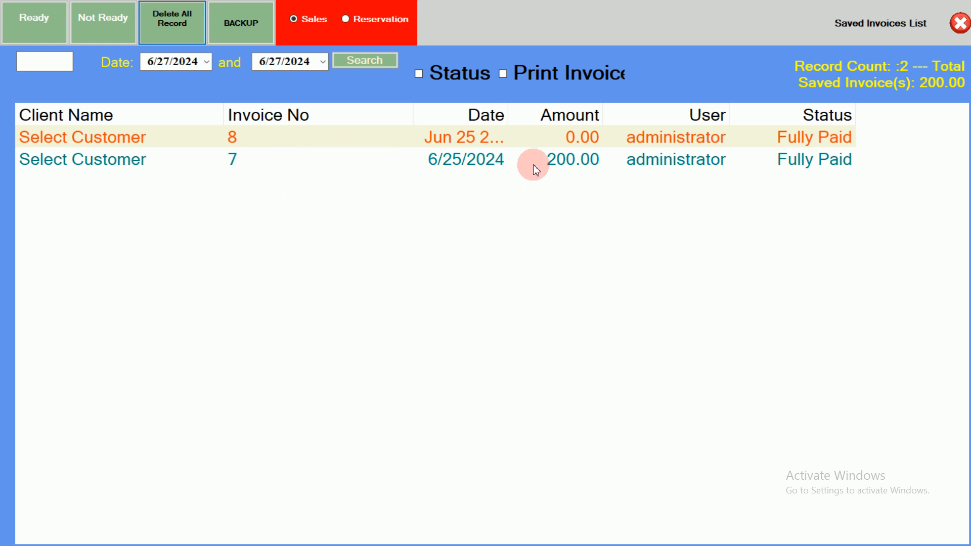
left_click(959, 22)
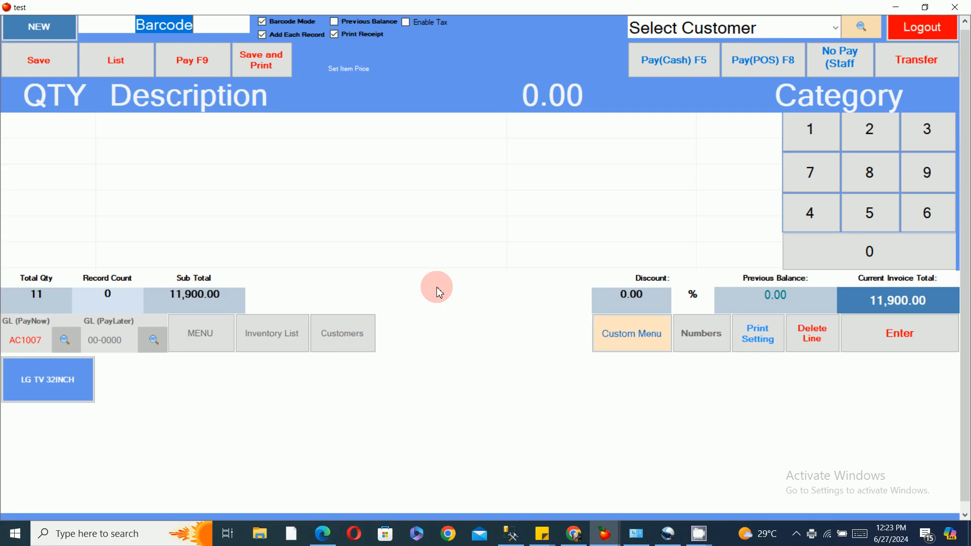
Add three separate LG TV 32INCH lines to the new invoice
left_click(43, 395)
left_click(68, 396)
left_click(61, 396)
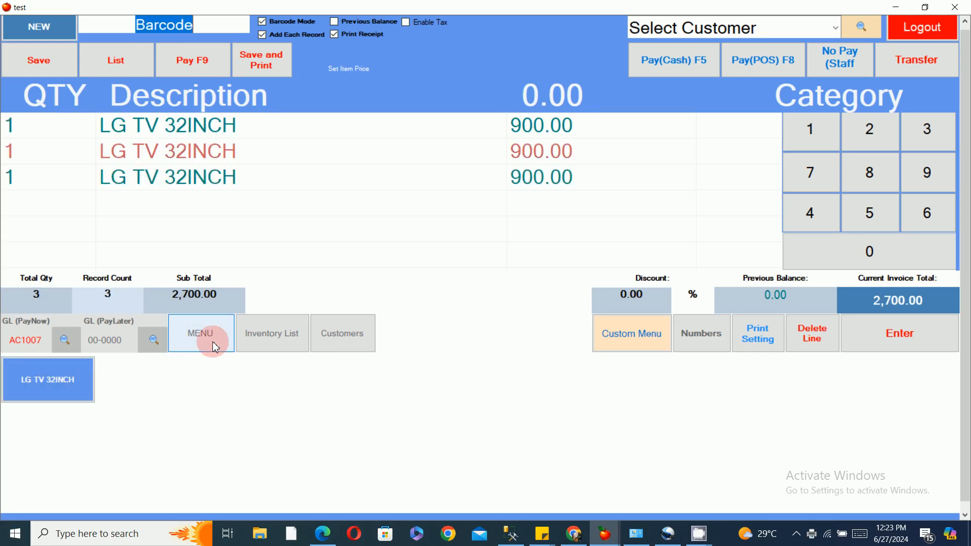
Add one each of PINEAU CHARENTES, MARTELL, HENKELL and D` ABRUSSO from their item category to the invoice
left_click(212, 341)
left_click(360, 373)
left_click(183, 375)
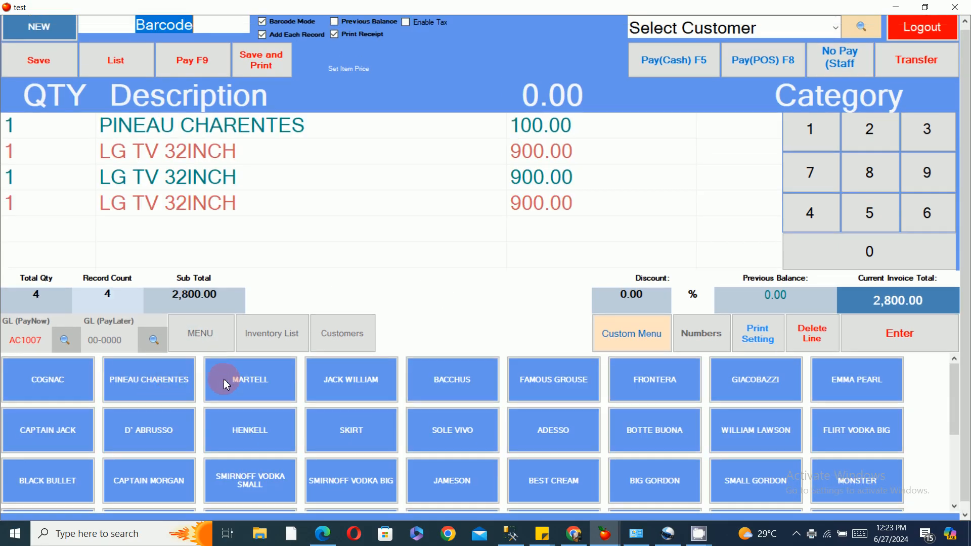
left_click(225, 371)
left_click(250, 411)
left_click(177, 422)
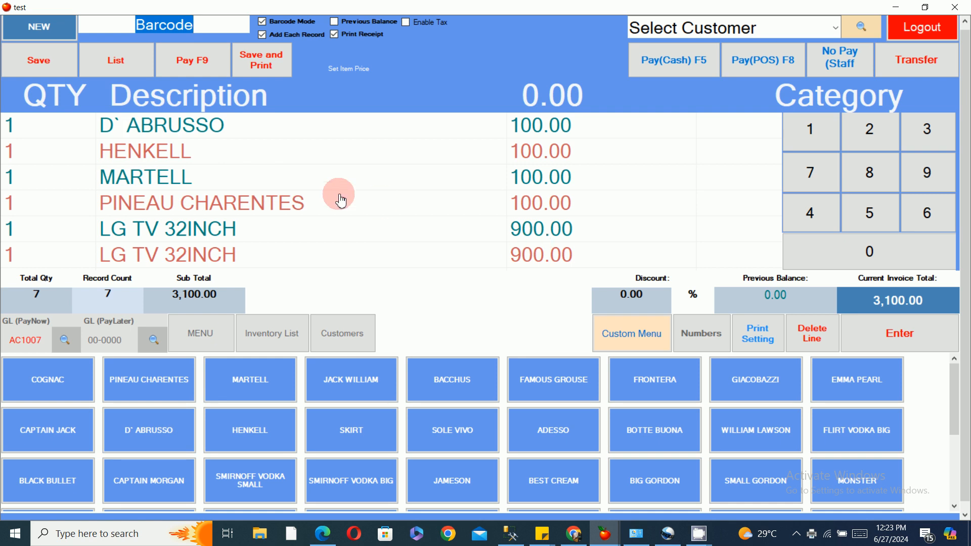
Delete two of the three LG TV 32INCH lines from the invoice
left_click(325, 230)
left_click(809, 336)
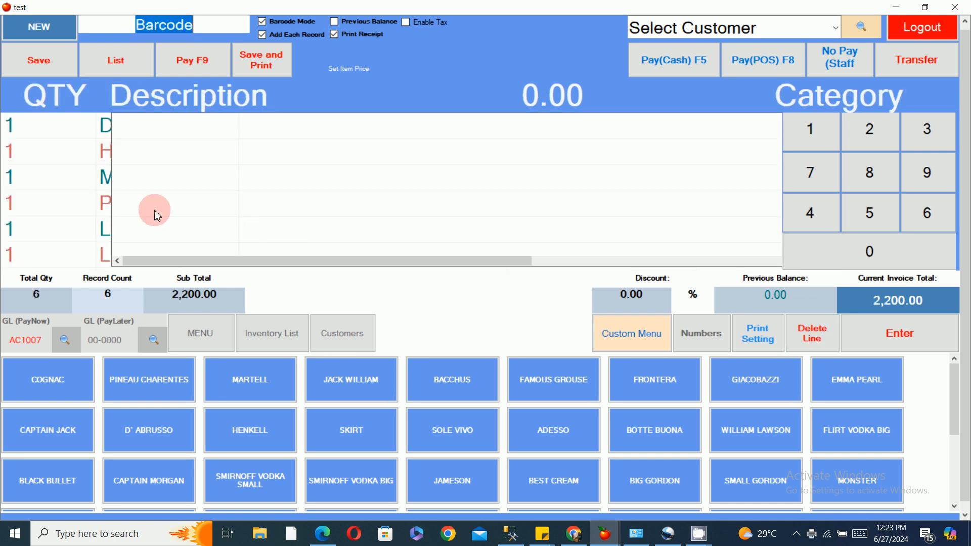
left_click(812, 331)
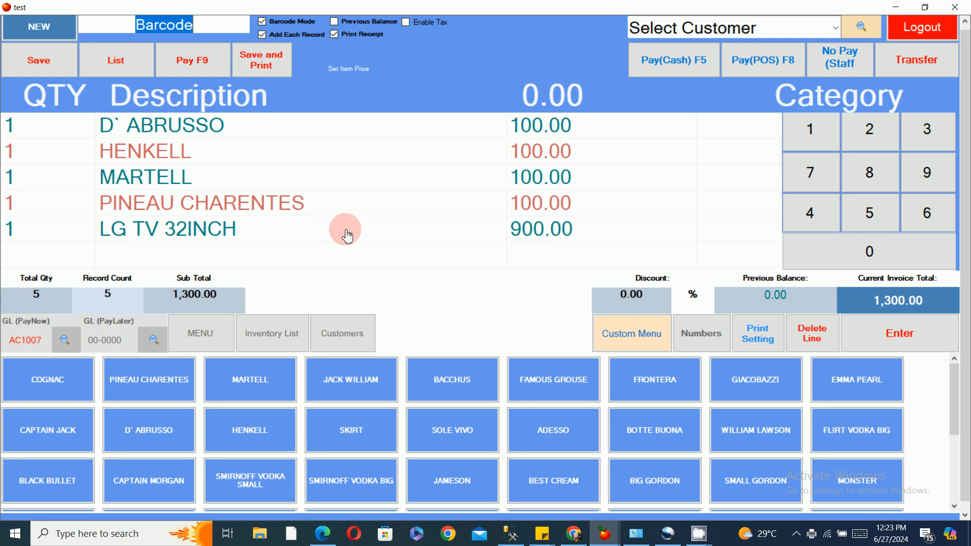
Save the invoice without payment, then print it from the Saved Invoices List with the Print Invoice option enabled
left_click(55, 66)
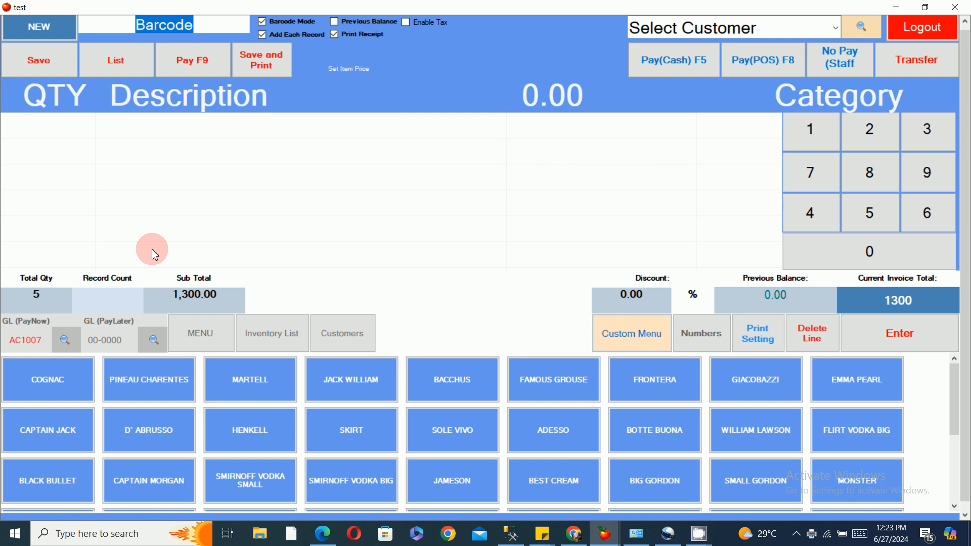
left_click(124, 59)
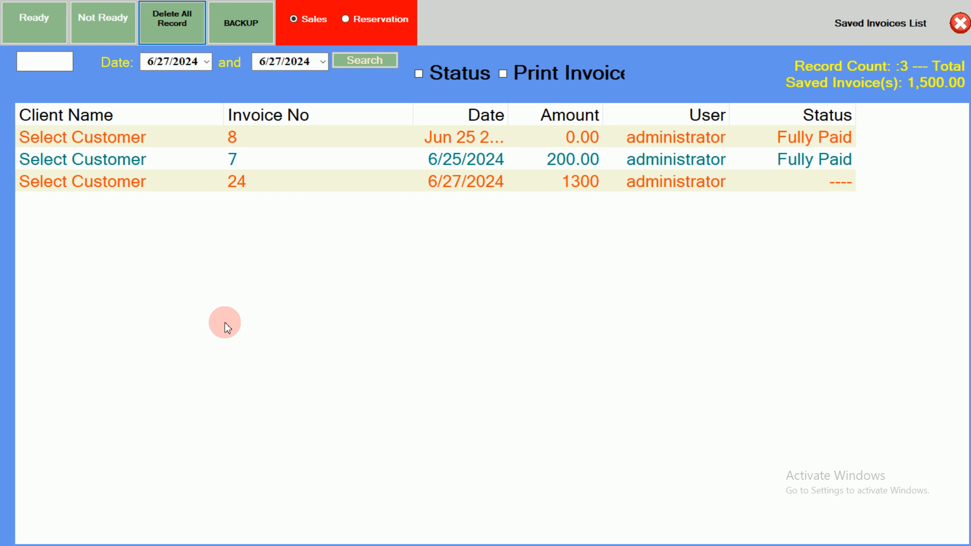
left_click(503, 75)
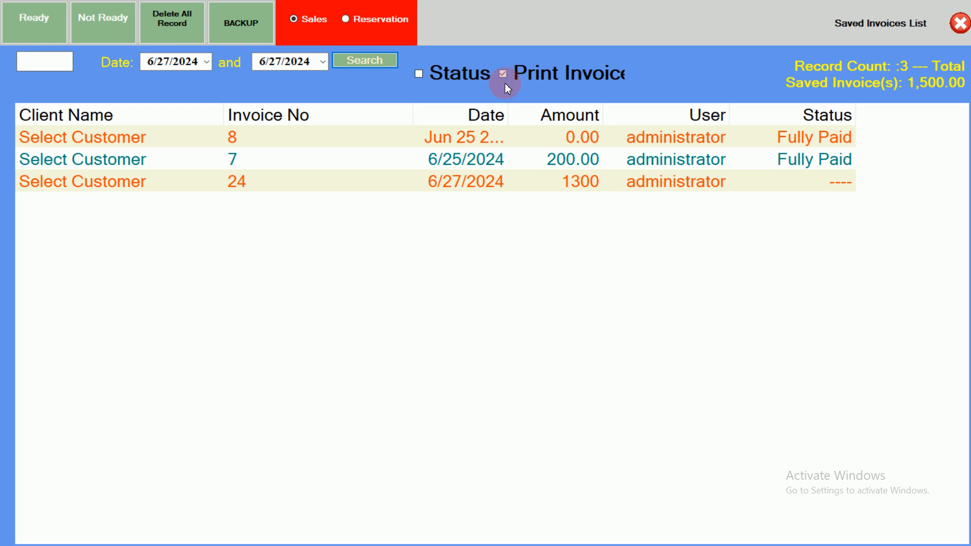
left_click(493, 183)
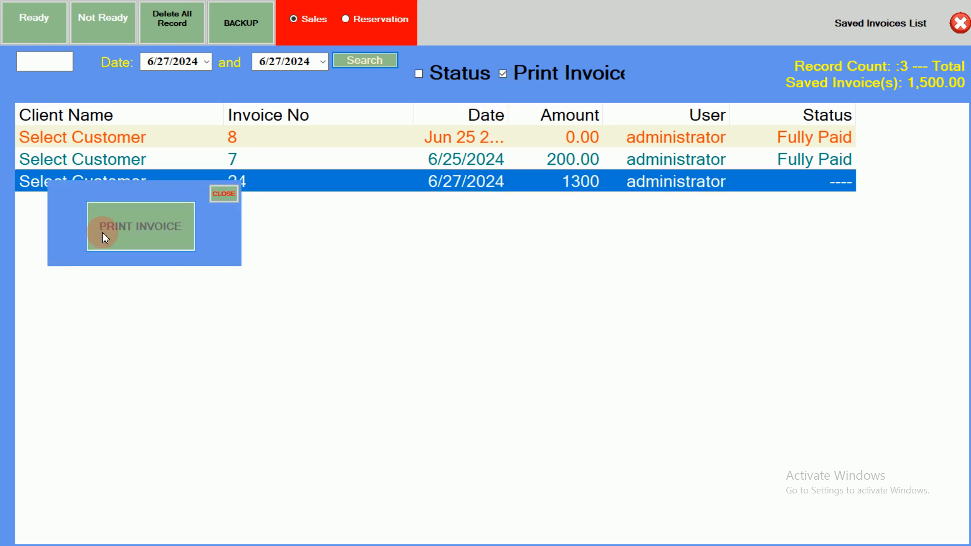
left_click(153, 233)
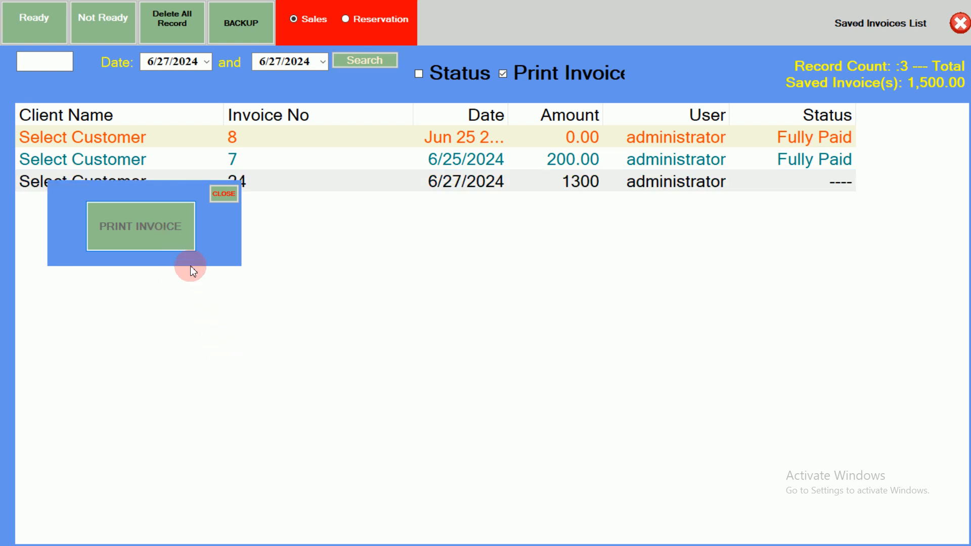
left_click(516, 301)
left_click(149, 240)
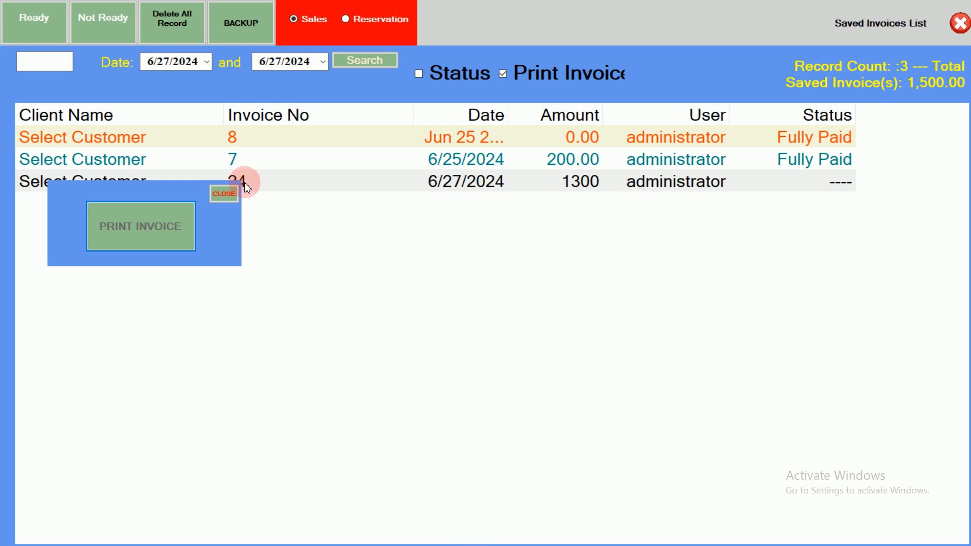
left_click(224, 194)
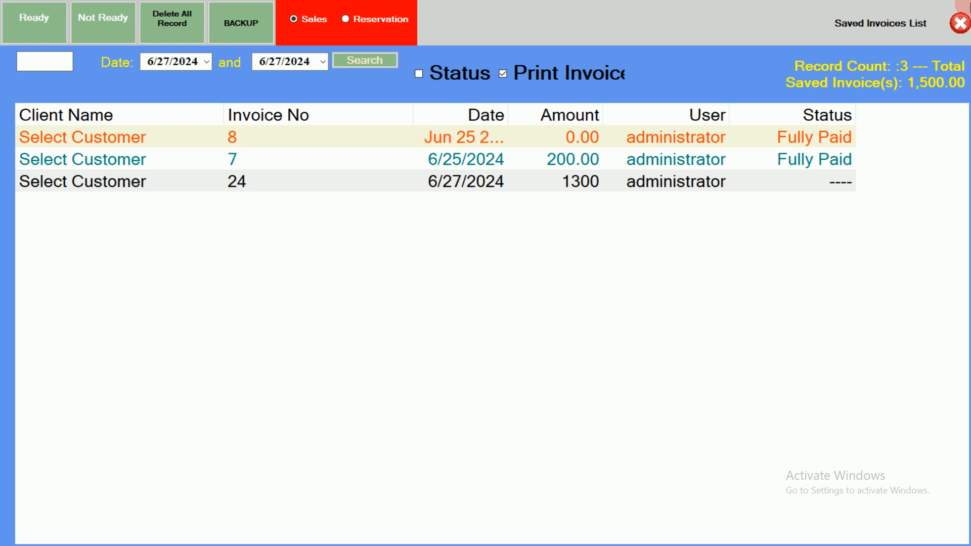
Save the reopened 6/27/2024 invoice again and reload it from the Saved Invoices List before closing the sale window
left_click(961, 22)
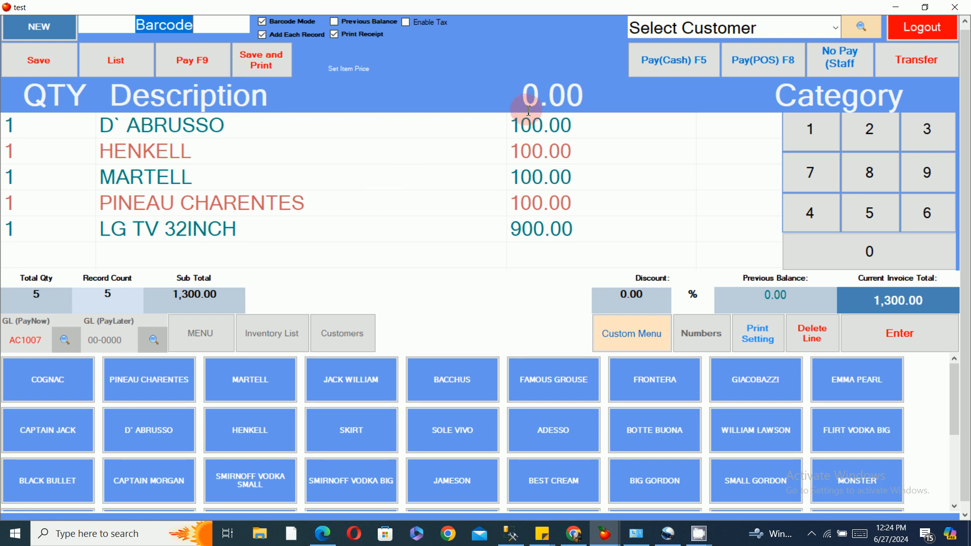
left_click(47, 66)
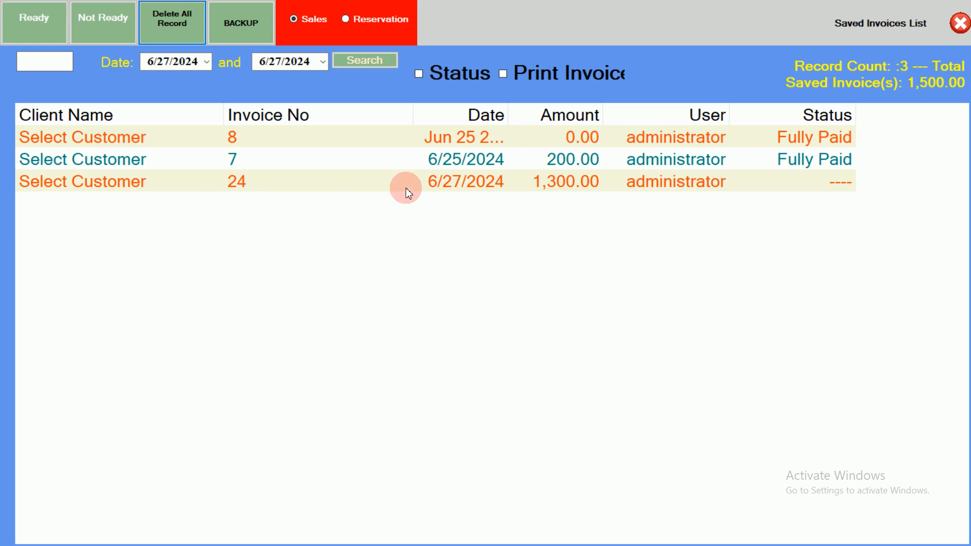
double_click(407, 189)
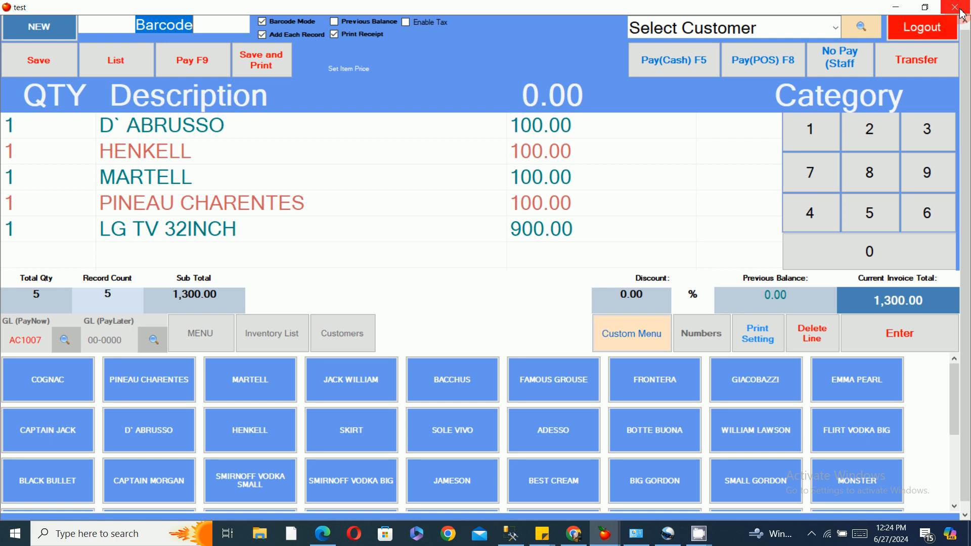
left_click(920, 63)
left_click(966, 12)
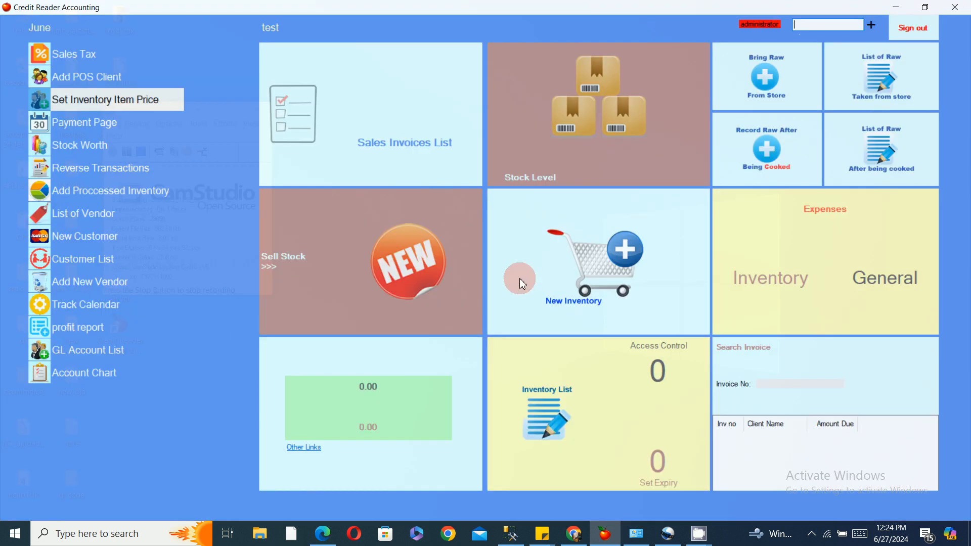
Try to post a new inventory line of 5 BIG ICE in DRINKS, entering 1 in the Amount column, then leave the form
left_click(580, 308)
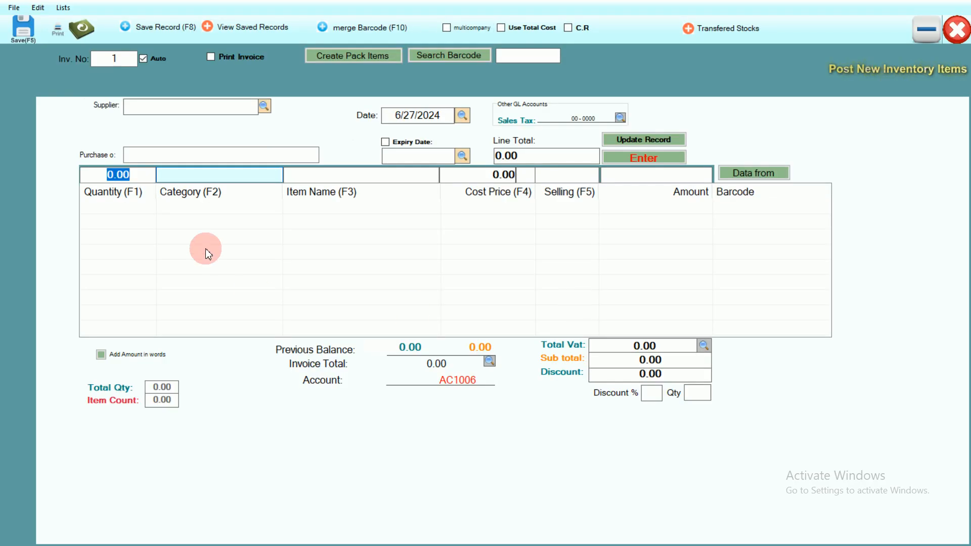
type("5")
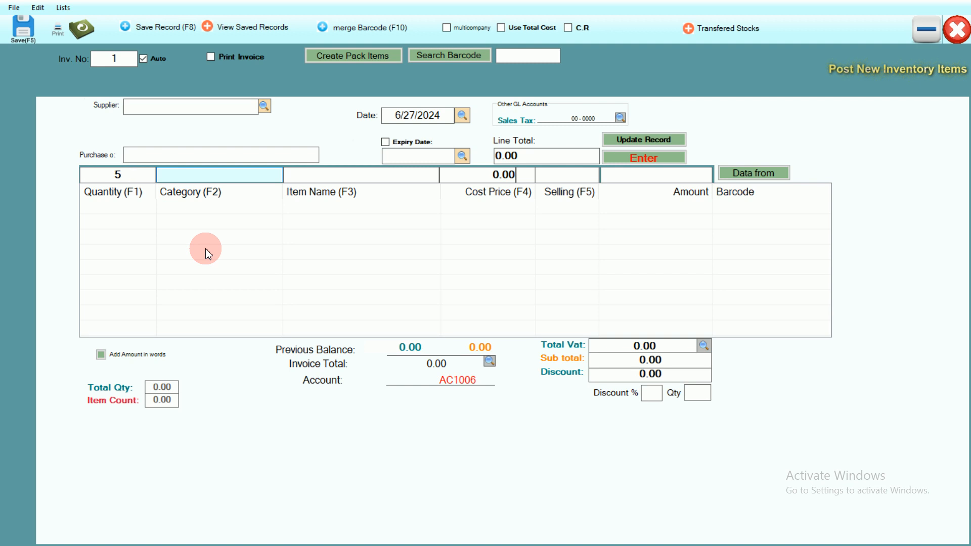
left_click(336, 172)
left_click(347, 191)
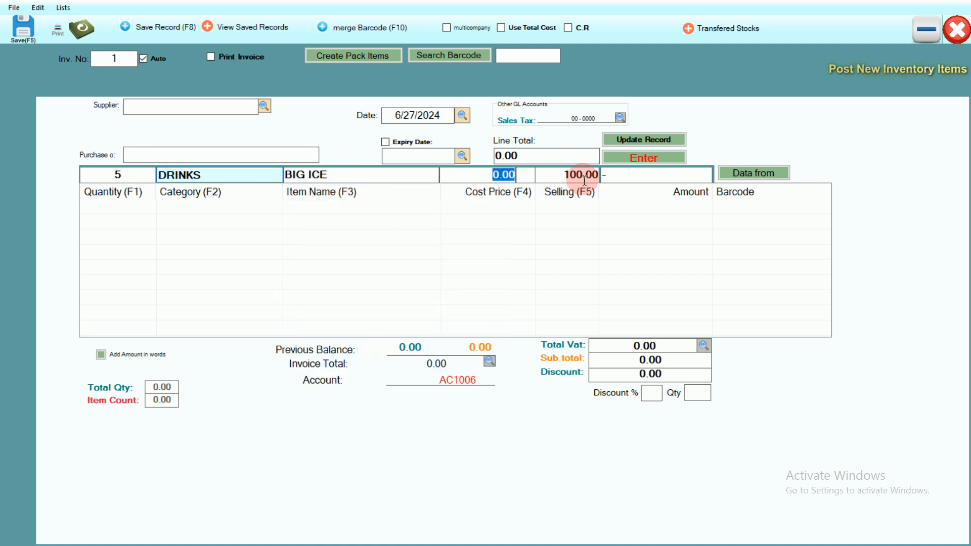
left_click(600, 174)
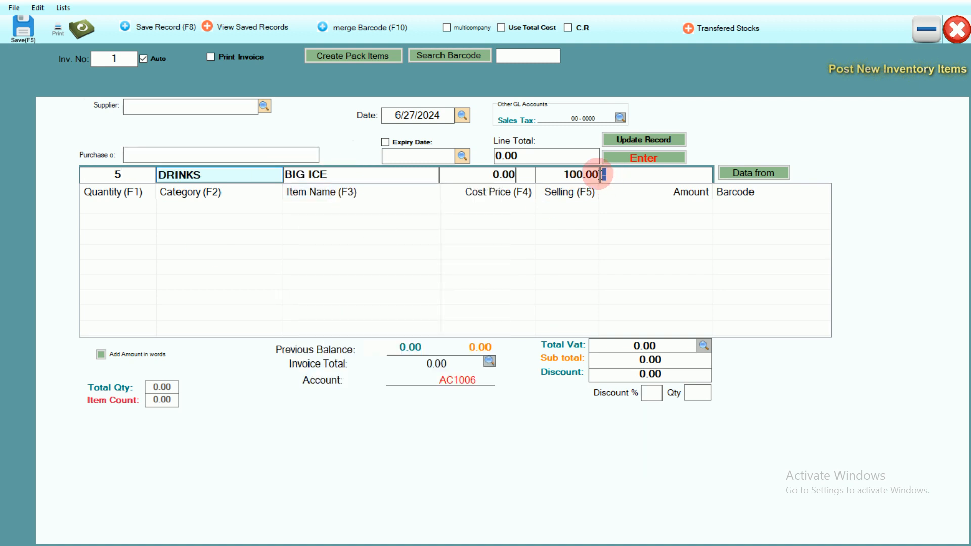
type("1")
left_click(665, 158)
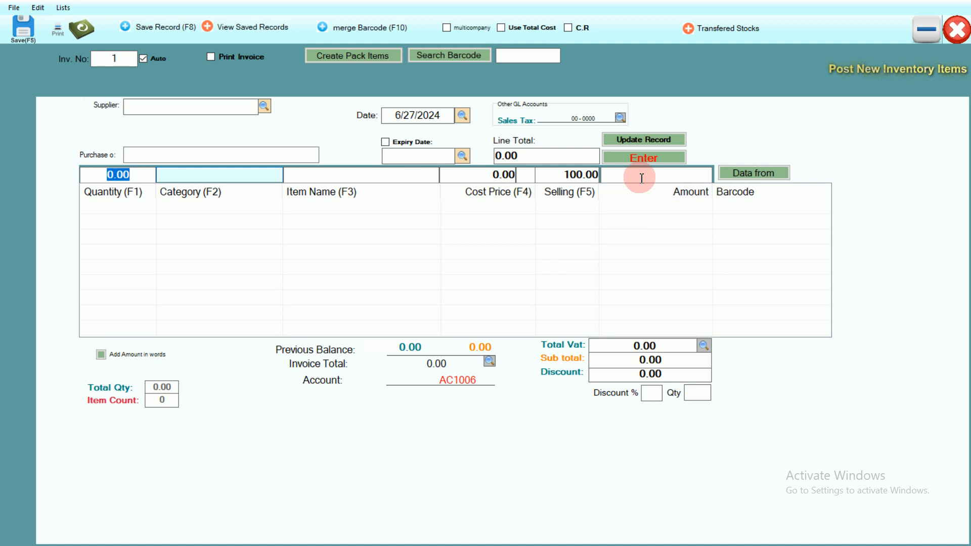
left_click(957, 29)
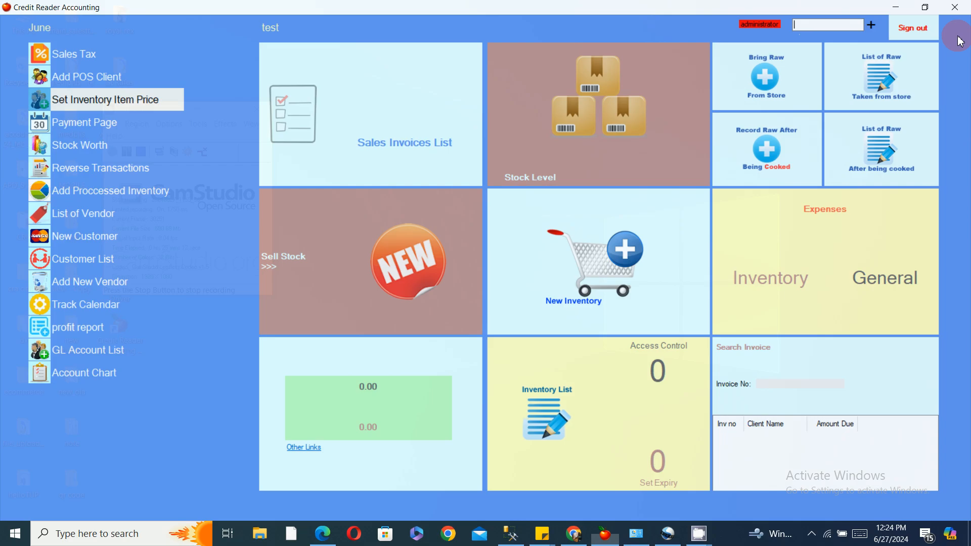
Search the stock inventory list for "big", inspect the BIG ICE record's barcode, then close the list
left_click(551, 126)
left_click(541, 58)
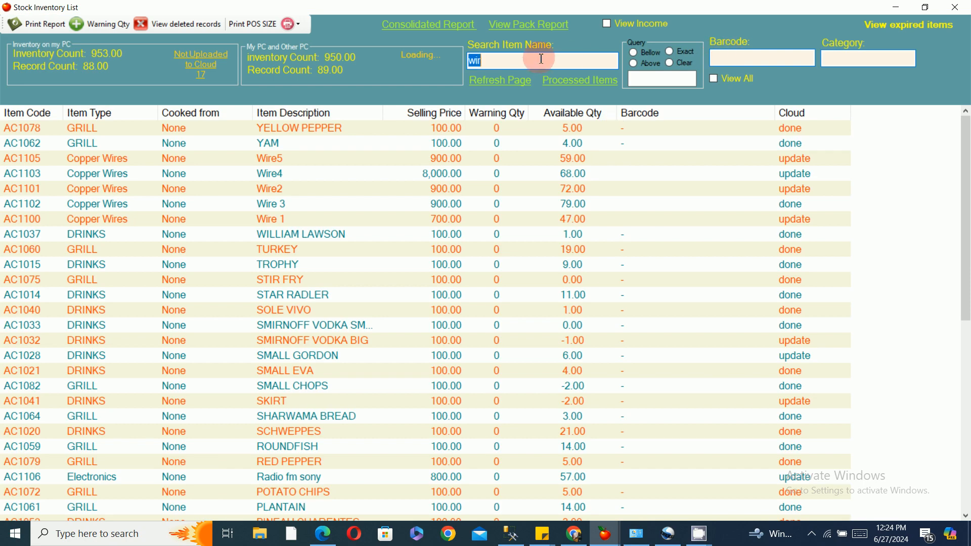
type("big")
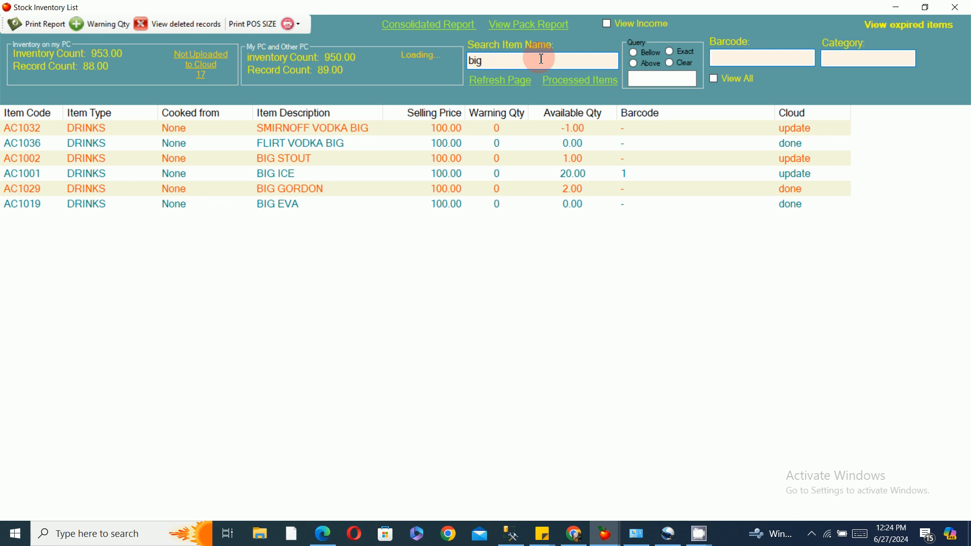
left_click(635, 177)
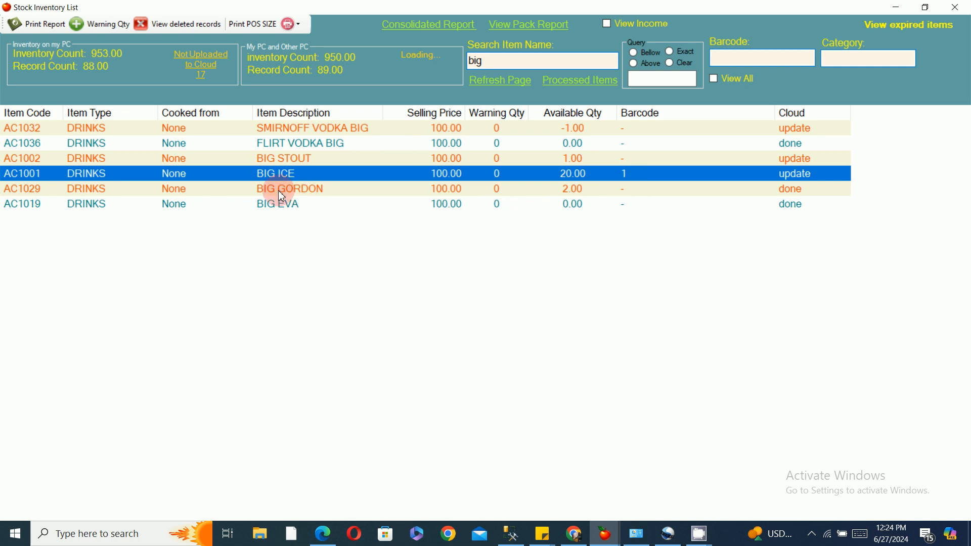
left_click(250, 195)
left_click(956, 7)
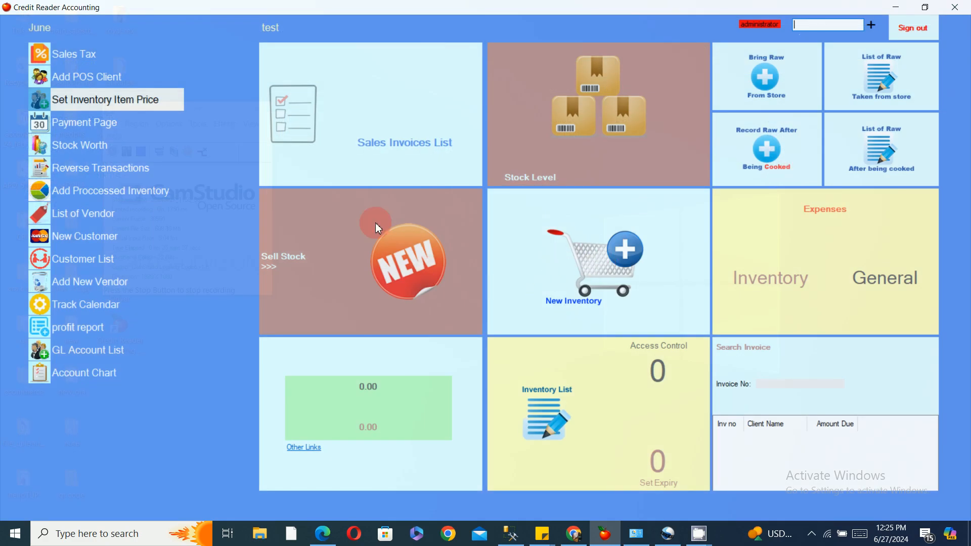
Start posting new inventory items and add a BIG GORDON line in DRINKS with barcode 1
left_click(345, 183)
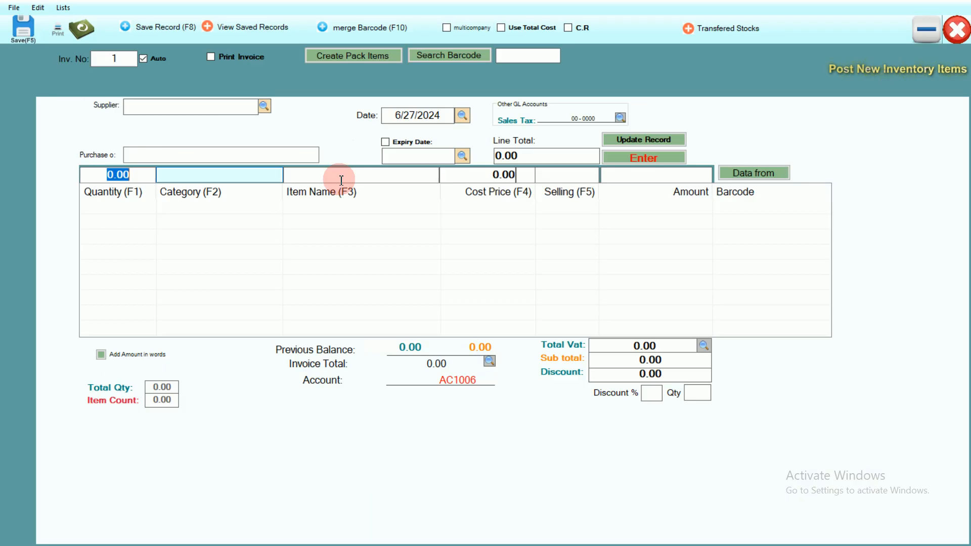
left_click(313, 180)
type("bi")
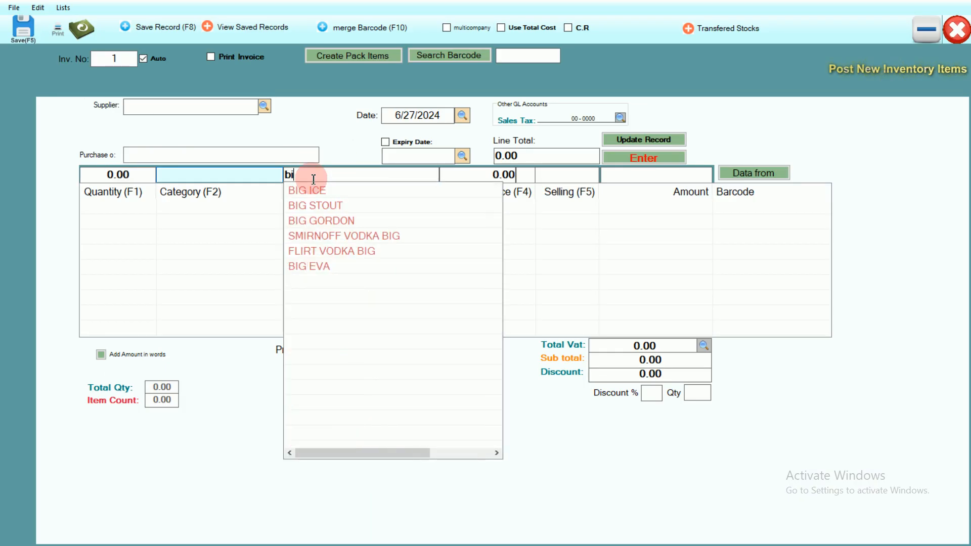
left_click(375, 219)
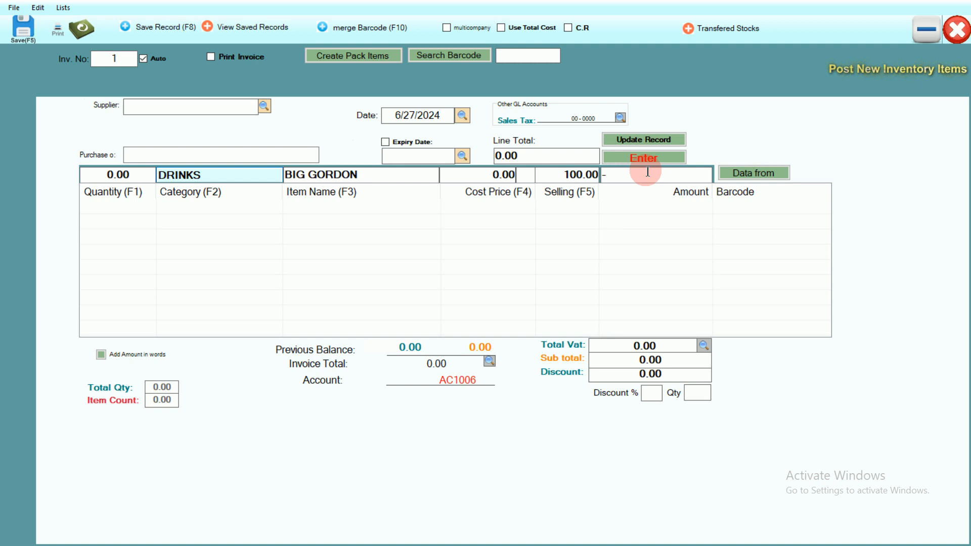
double_click(605, 174)
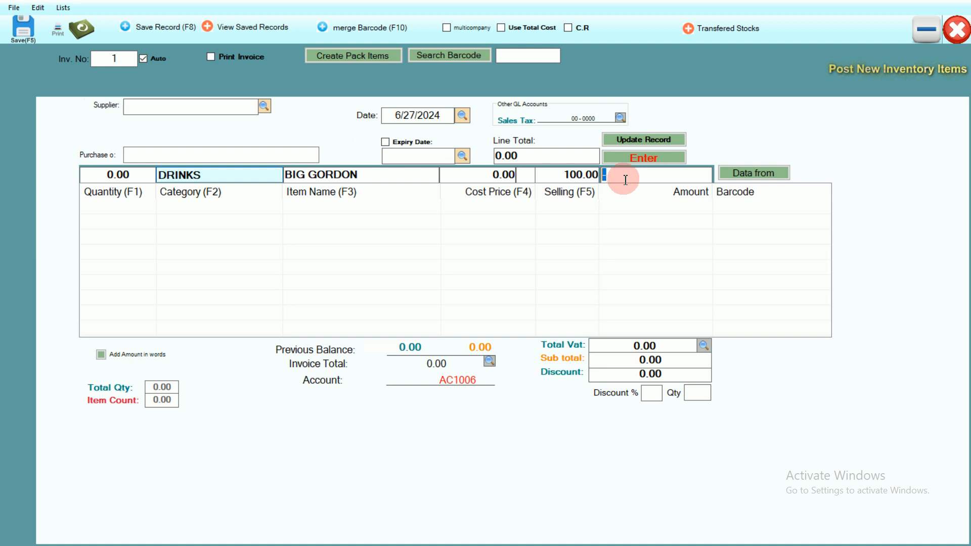
type("1")
key("Return")
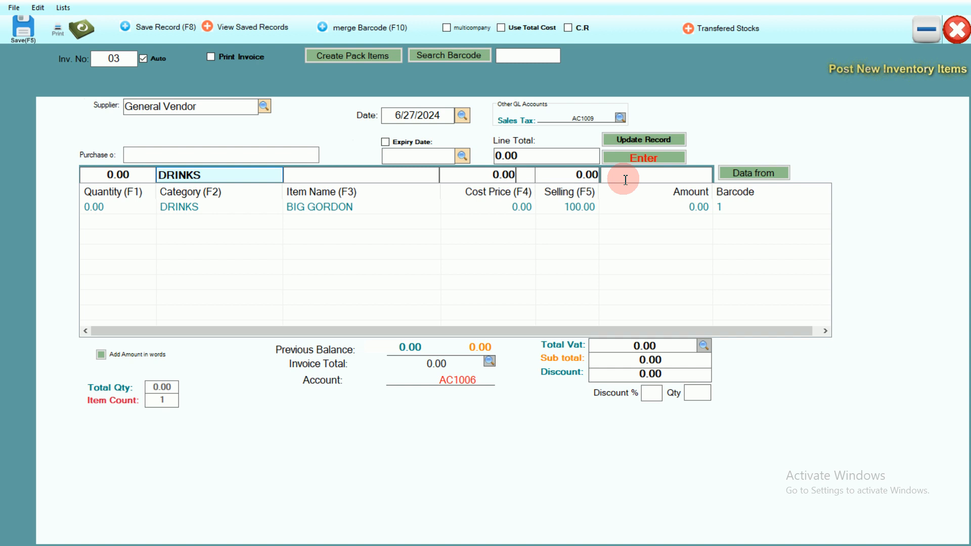
Reopen the BIG GORDON line, update its barcode to 90, and close the inventory form
left_click(622, 207)
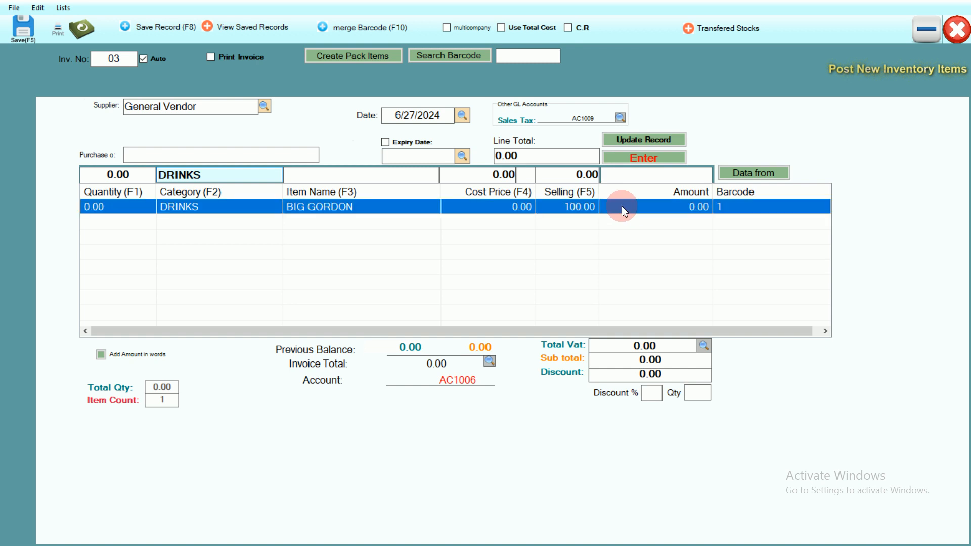
left_click(622, 178)
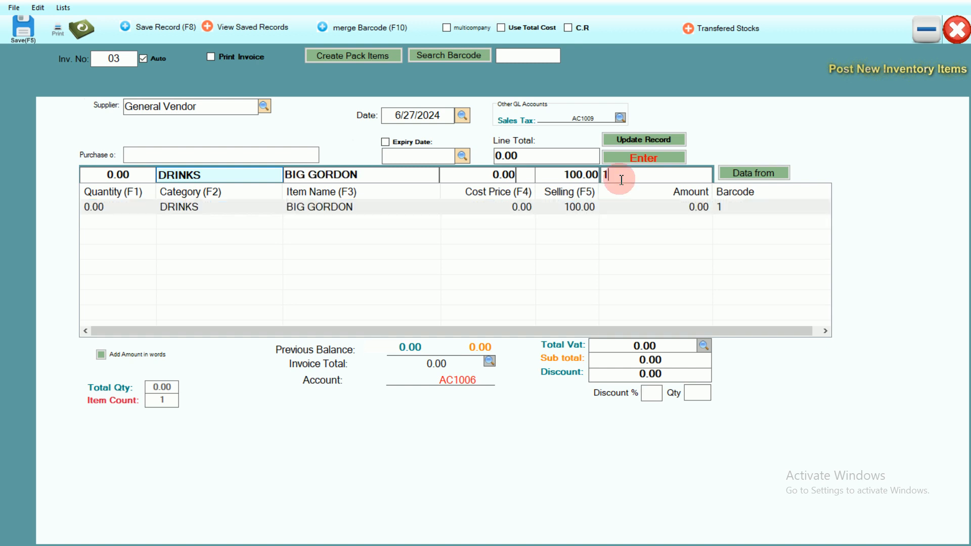
double_click(600, 173)
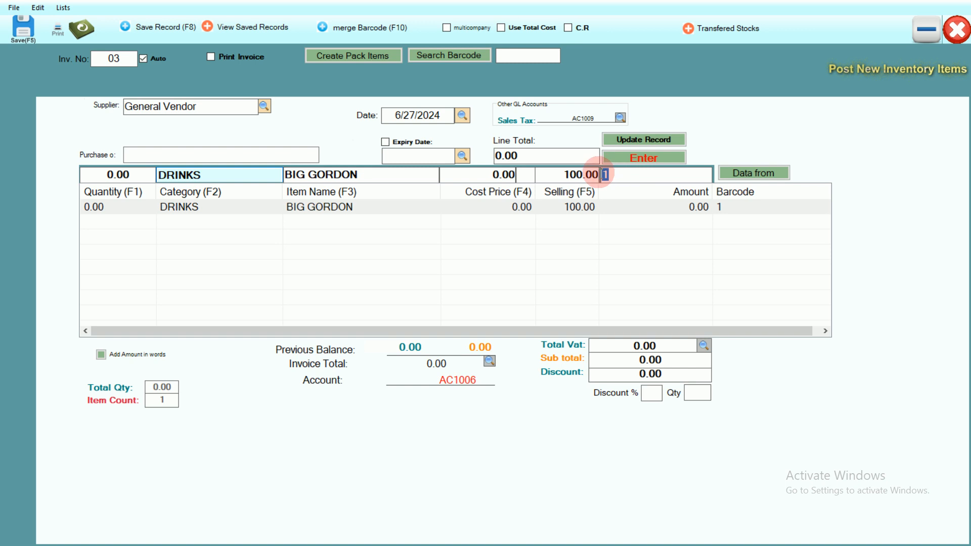
type("90")
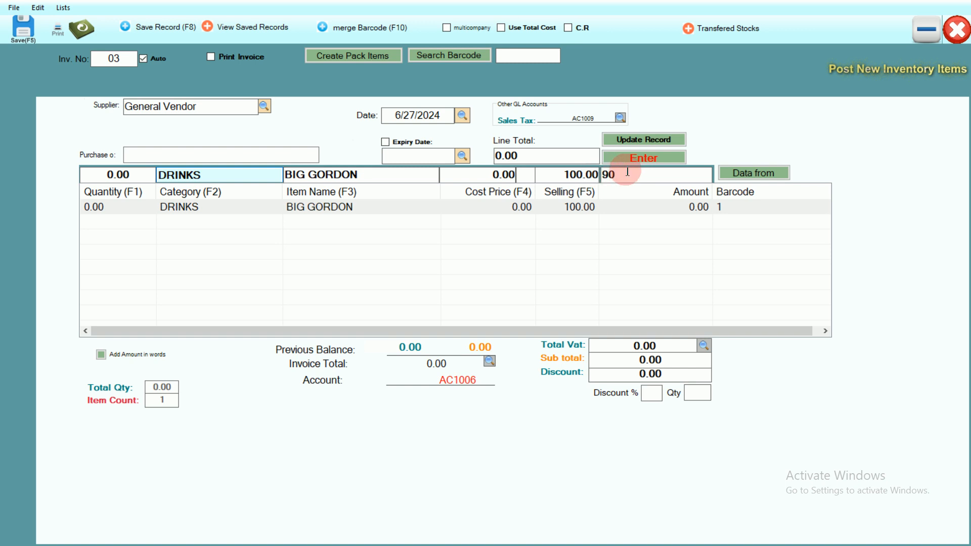
left_click(648, 140)
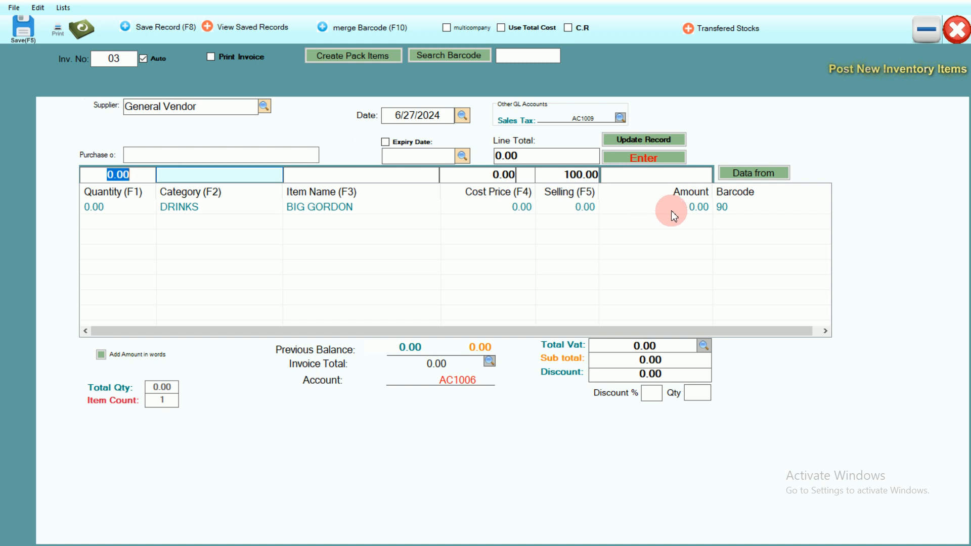
left_click(965, 34)
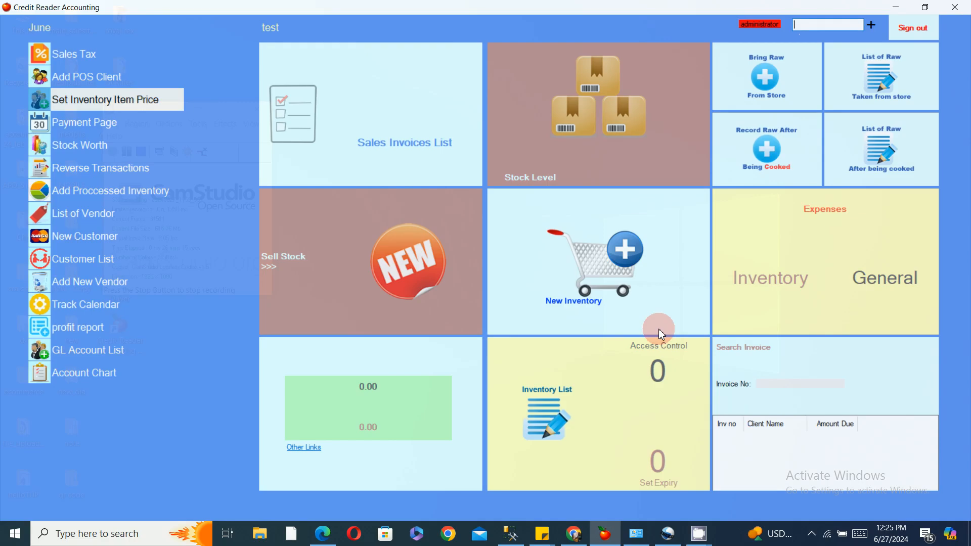
Open a new Sell Stock invoice and add BIG GORDON by barcode 90 and BIG ICE by barcode 1
left_click(398, 269)
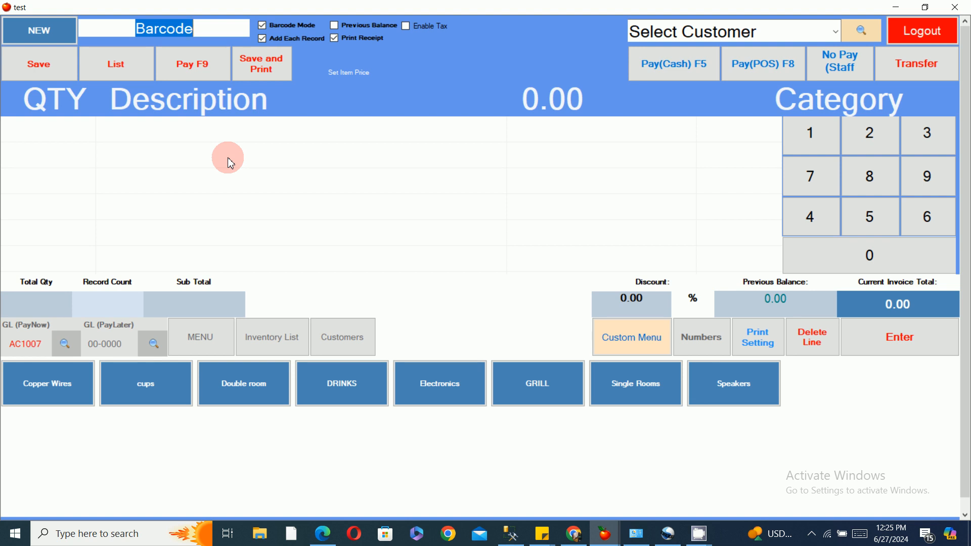
type("90")
key("Return")
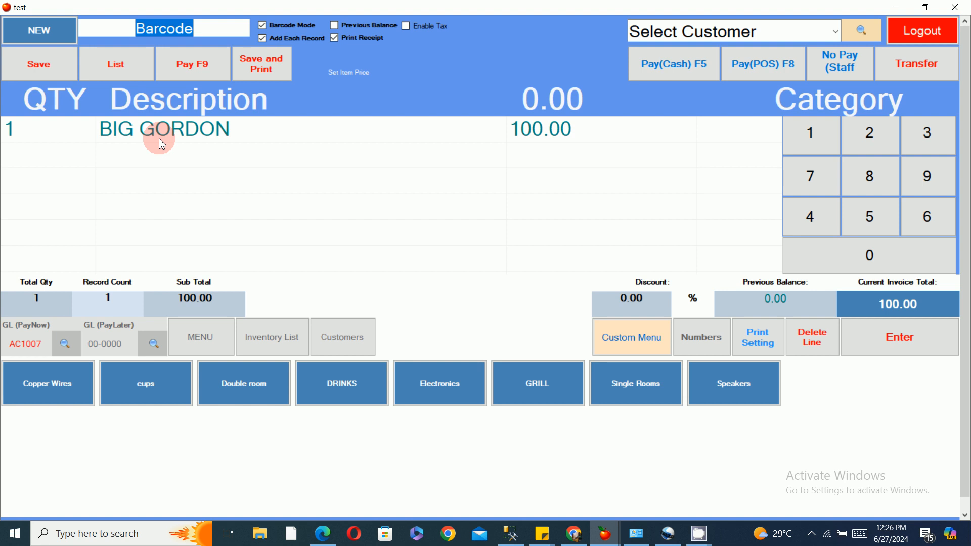
type("1")
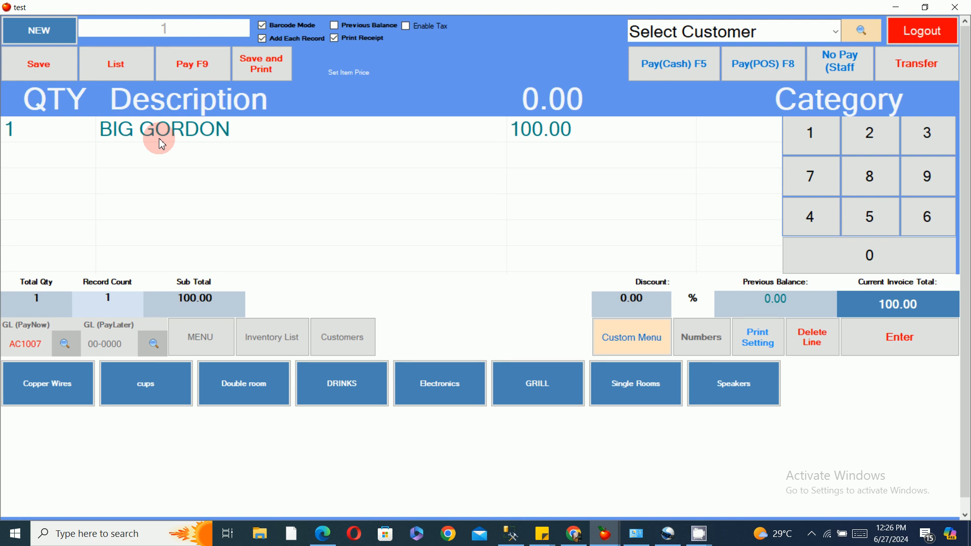
key("Return")
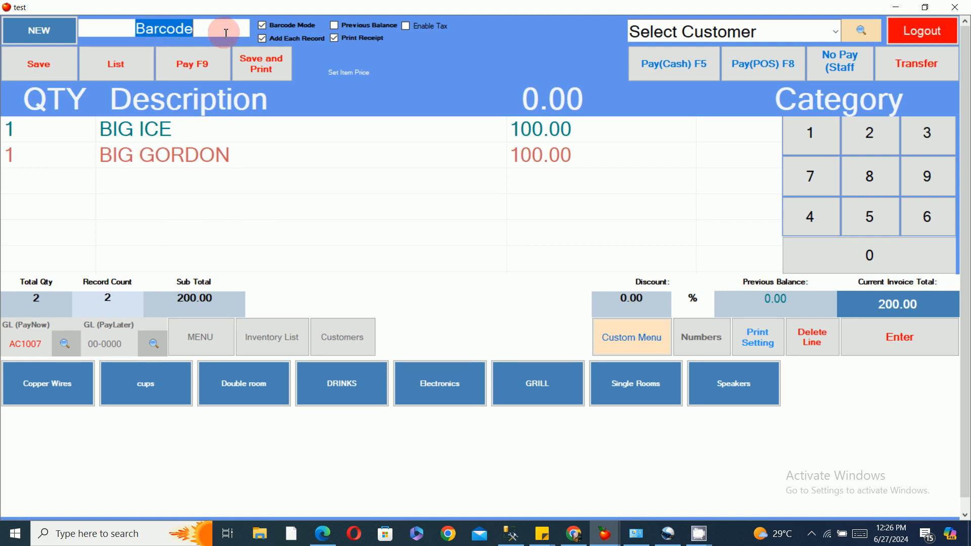
Find BIG STOUT by searching item descriptions for "g" and add it to the invoice
left_click(227, 387)
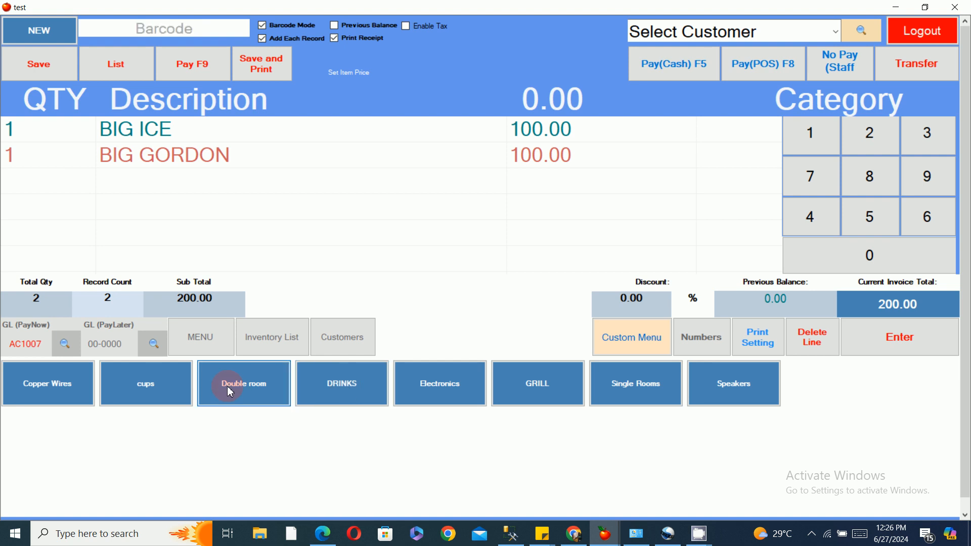
left_click(177, 329)
double_click(259, 81)
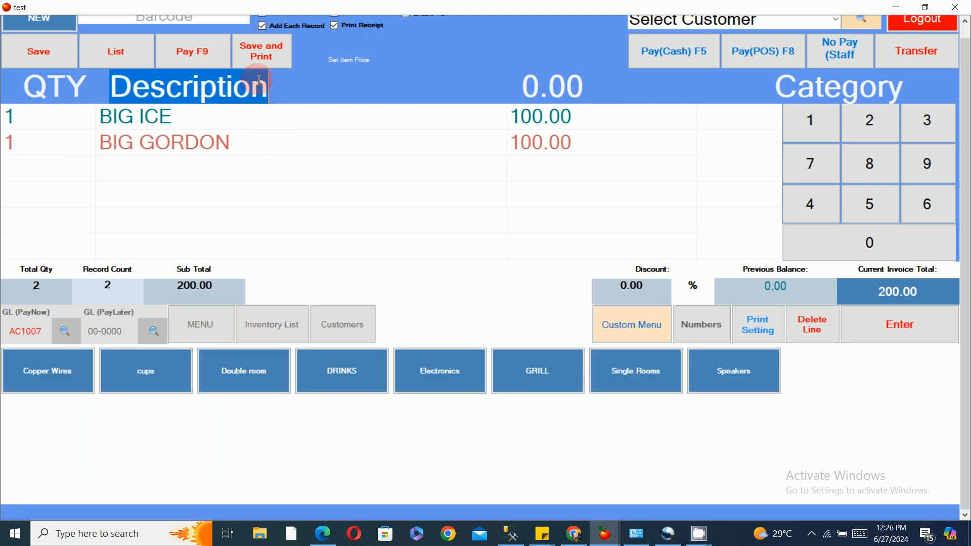
type("g")
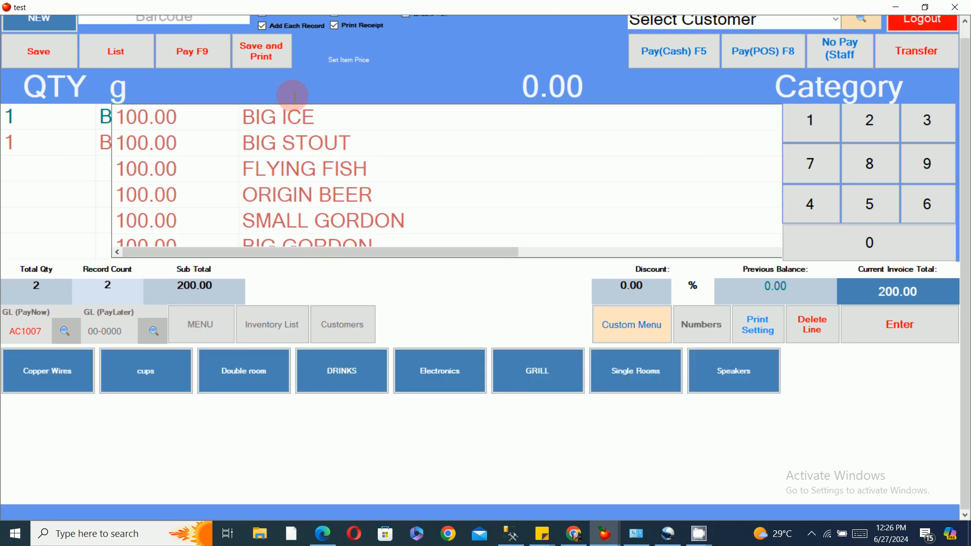
left_click(342, 147)
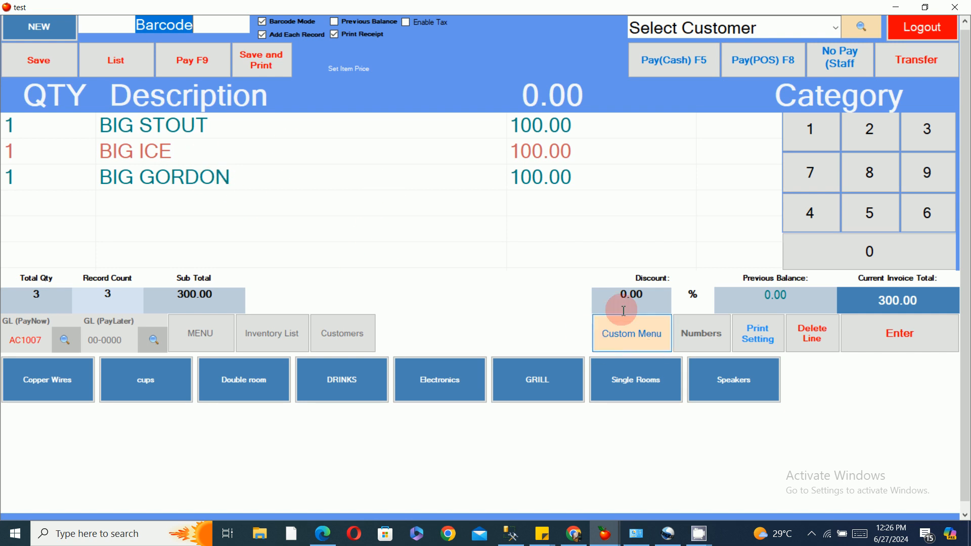
Apply a discount of 50 to the invoice, pay it in cash, dismiss the activation dialog and close the sale window
left_click(646, 295)
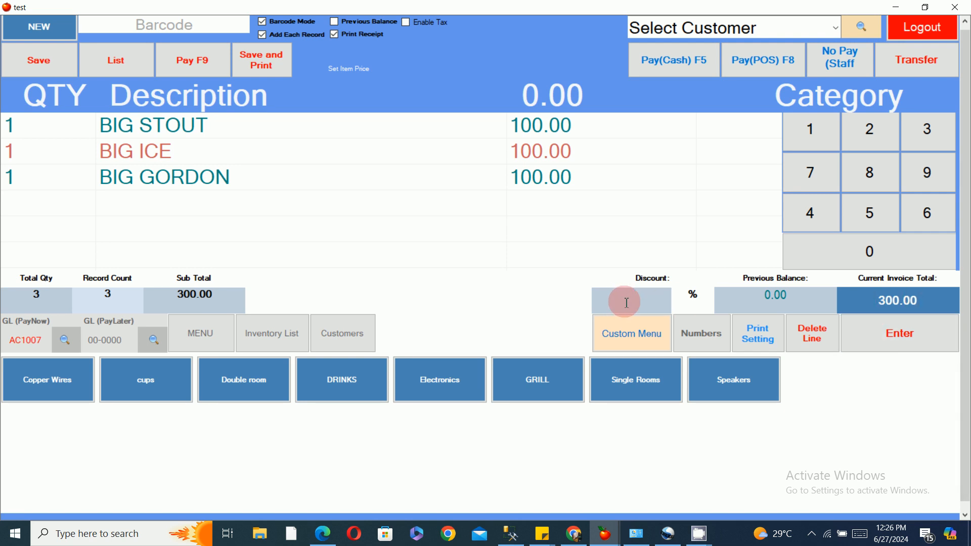
type("50")
left_click_drag(627, 302, 643, 303)
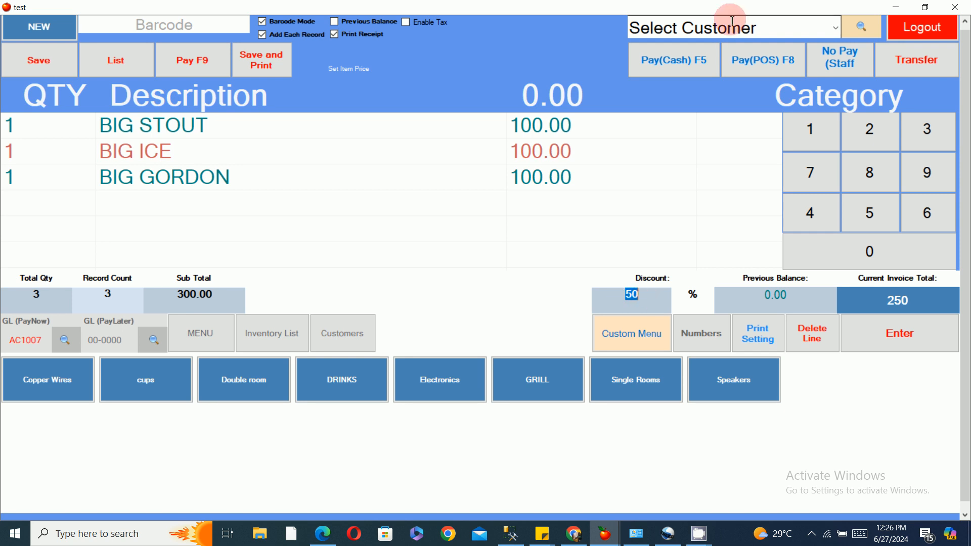
left_click(695, 50)
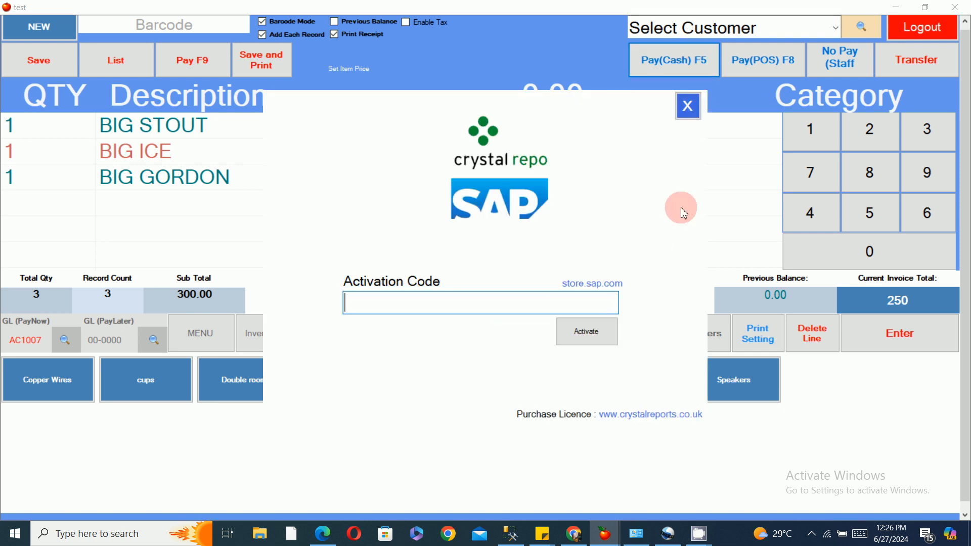
left_click(688, 105)
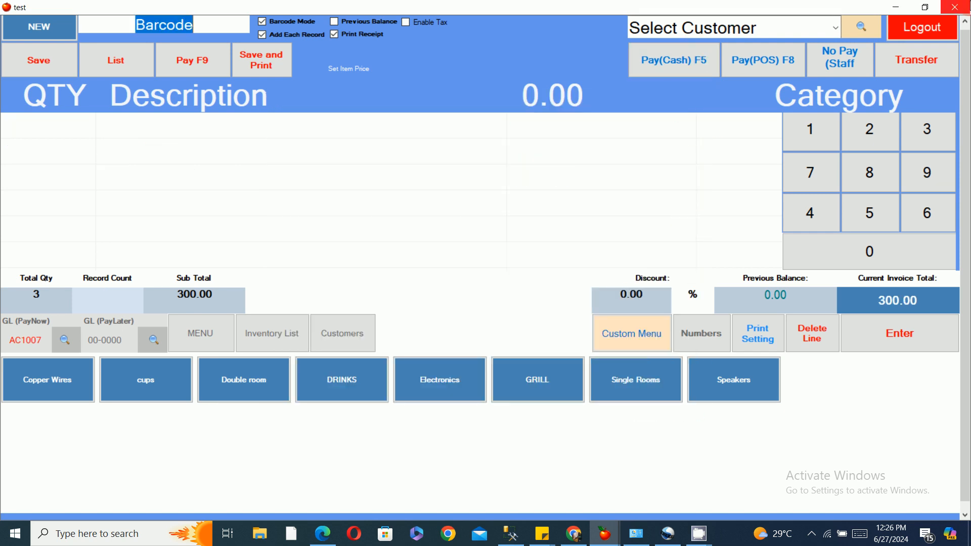
left_click(955, 6)
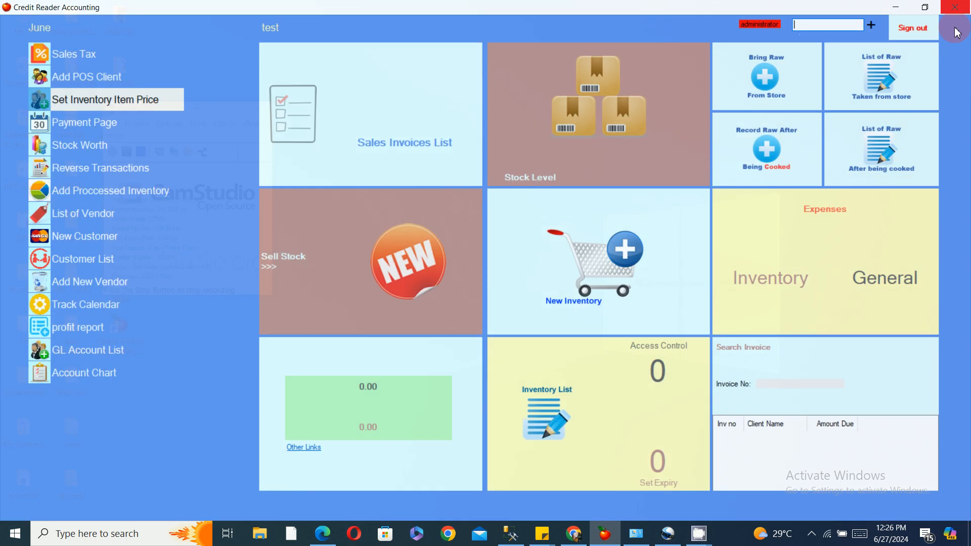
Check the discount and payment of the newest invoice in the Sales Invoices List, then close the list
left_click(398, 121)
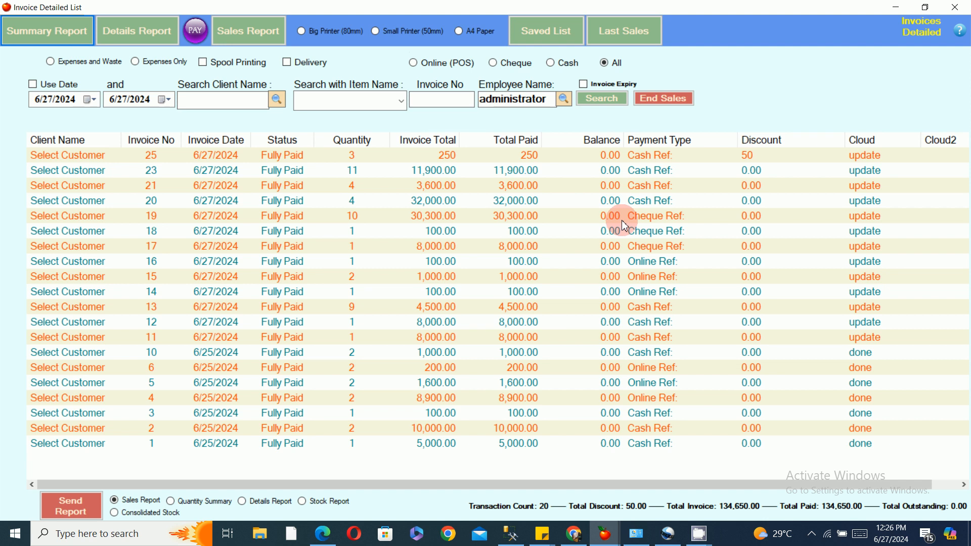
left_click(967, 5)
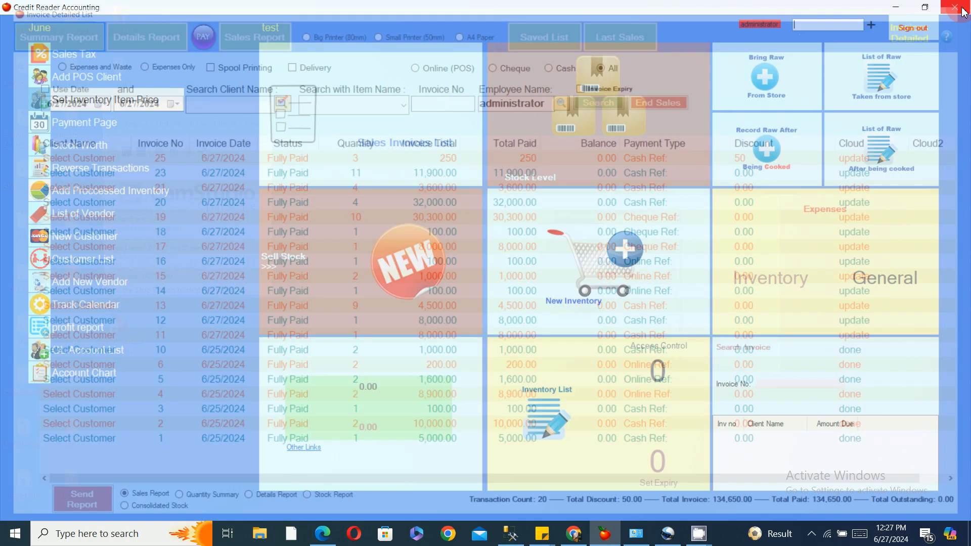
left_click(409, 305)
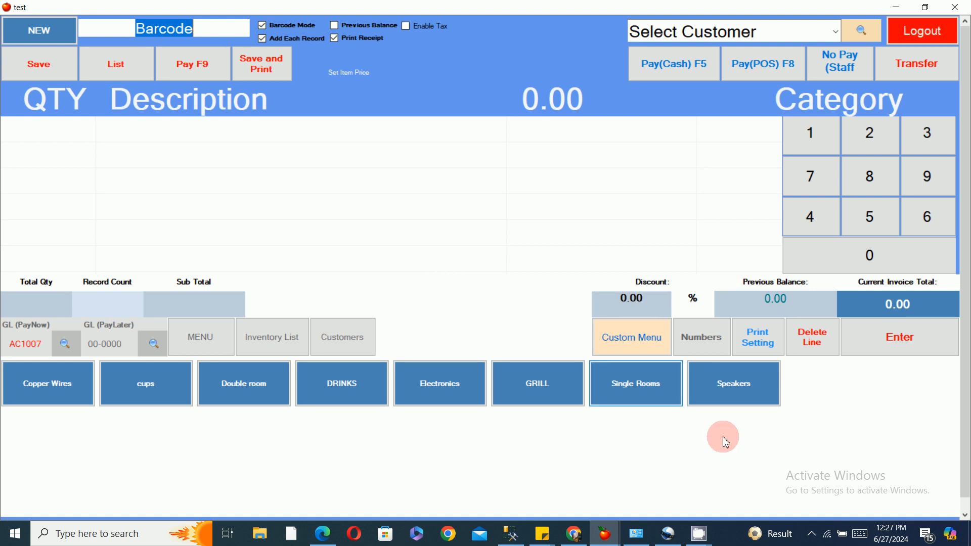
left_click(688, 526)
left_click(642, 487)
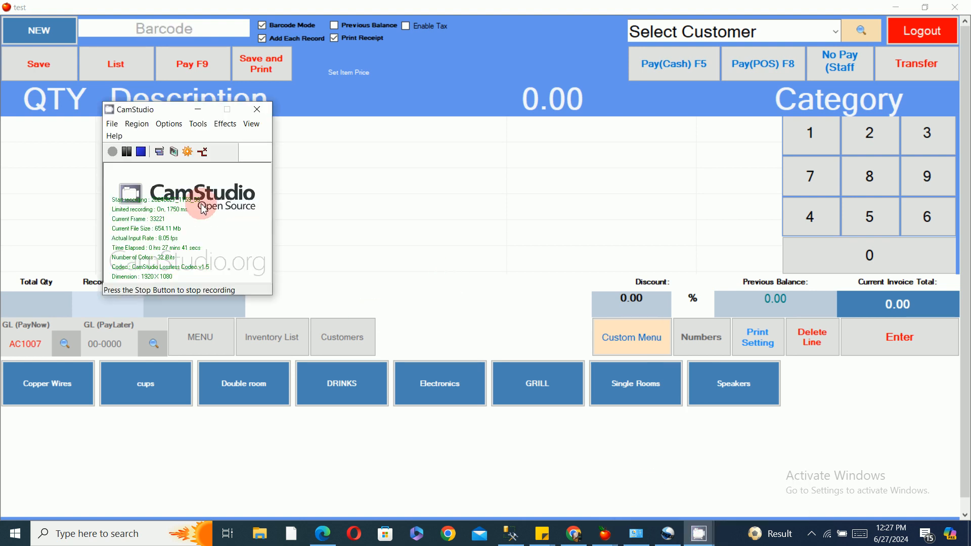